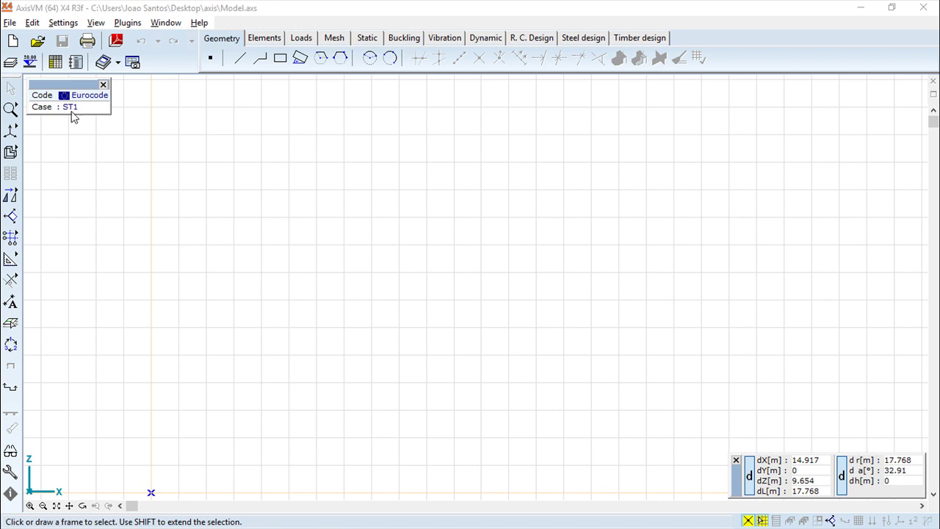
- Start a new model saved in the Desktop folder under the file name Beam
{"action": "left_click", "coordinate": [14, 43]}
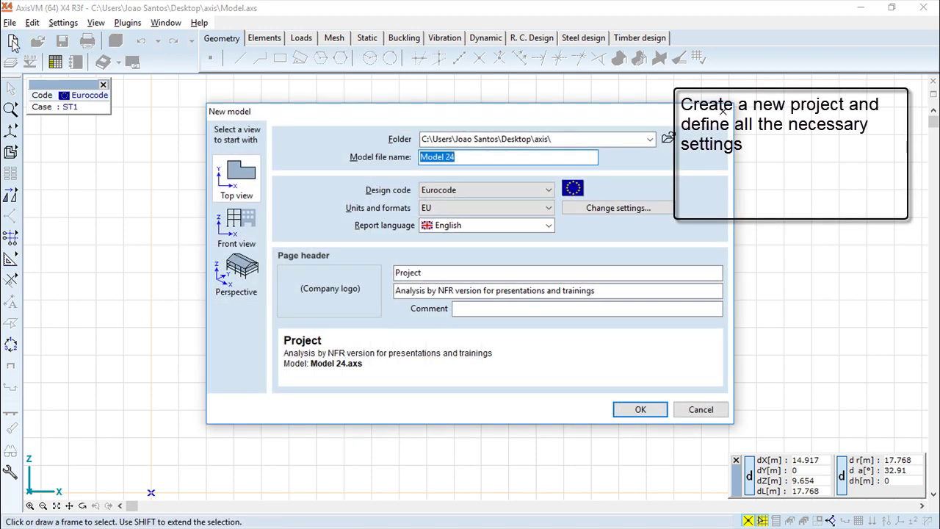
{"action": "left_click", "coordinate": [567, 141]}
{"action": "left_click", "coordinate": [569, 140]}
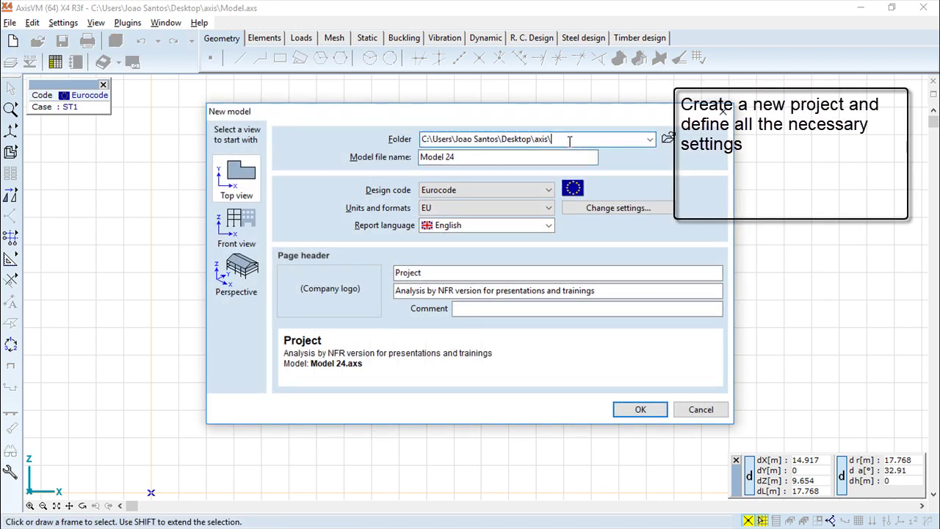
{"action": "key", "text": "BackSpace"}
{"action": "key", "text": "BackSpace"}
{"action": "key", "text": "BackSpace"}
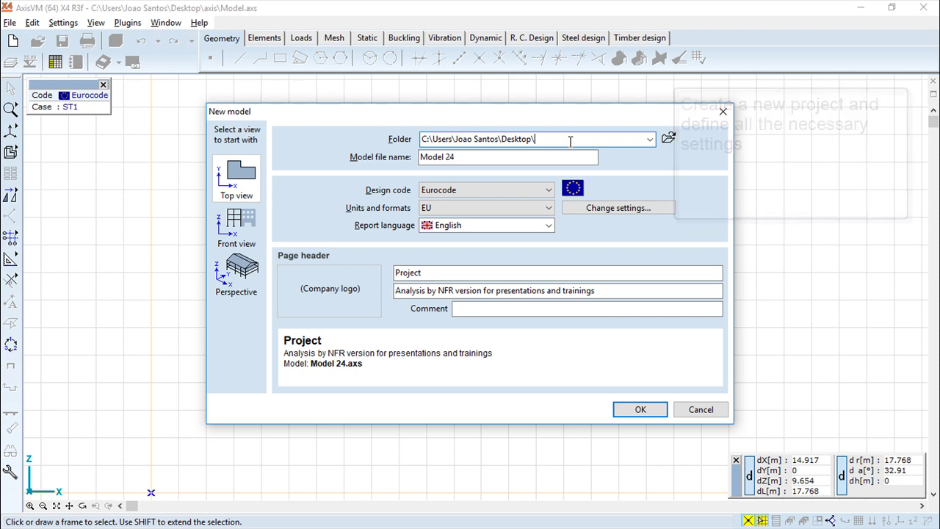
{"action": "left_click", "coordinate": [457, 157]}
{"action": "left_click_drag", "start_coordinate": [466, 156], "coordinate": [360, 158]}
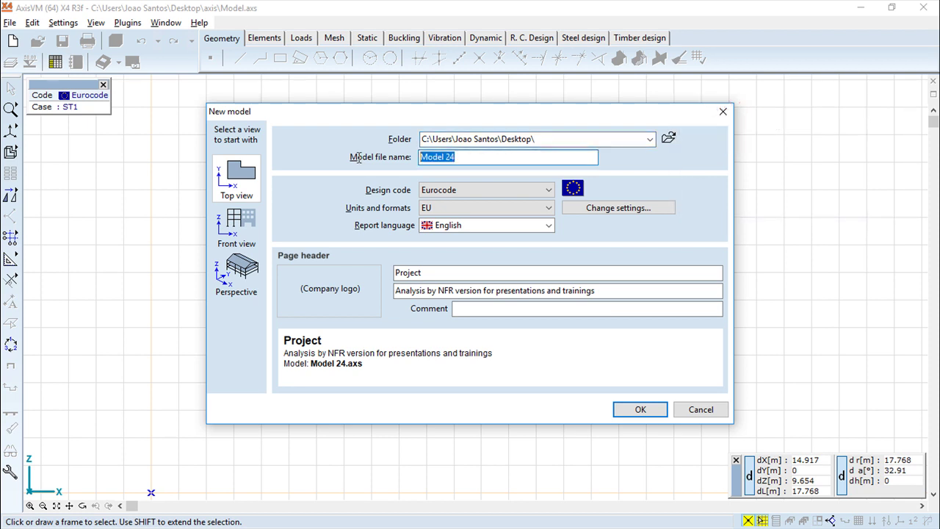
{"action": "type", "text": "Beam"}
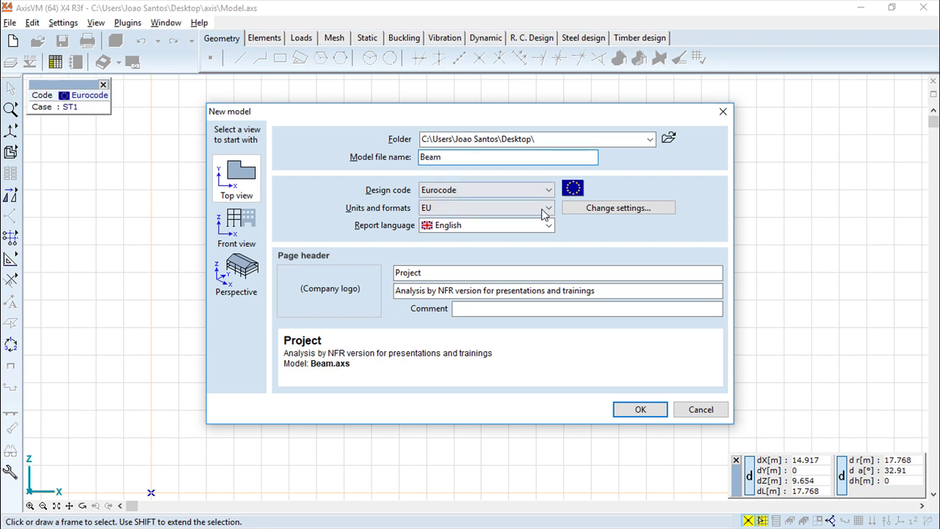
- Keep Eurocode with EU units and set the header description to 'Youtube video for Beam Model'
{"action": "left_click", "coordinate": [548, 191]}
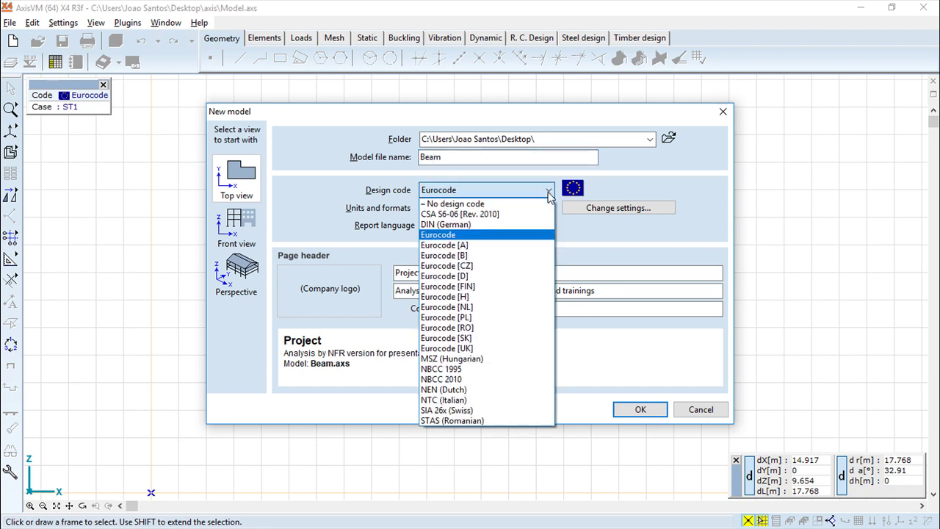
{"action": "left_click", "coordinate": [549, 191]}
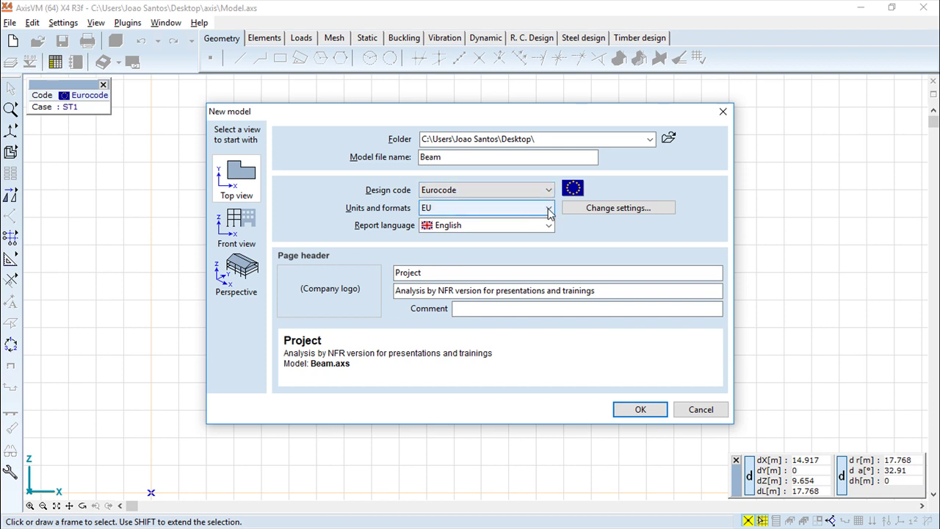
{"action": "left_click", "coordinate": [548, 208]}
{"action": "left_click", "coordinate": [550, 210]}
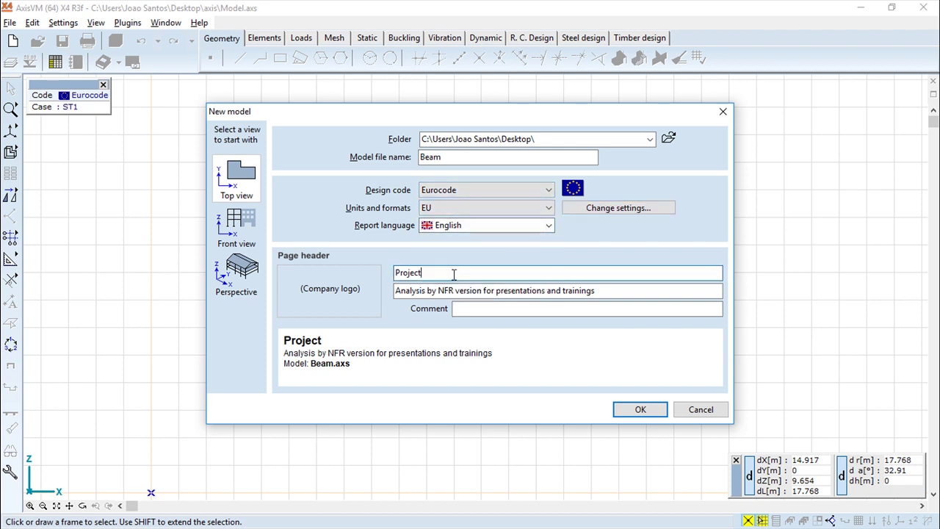
{"action": "left_click_drag", "start_coordinate": [453, 272], "coordinate": [377, 269]}
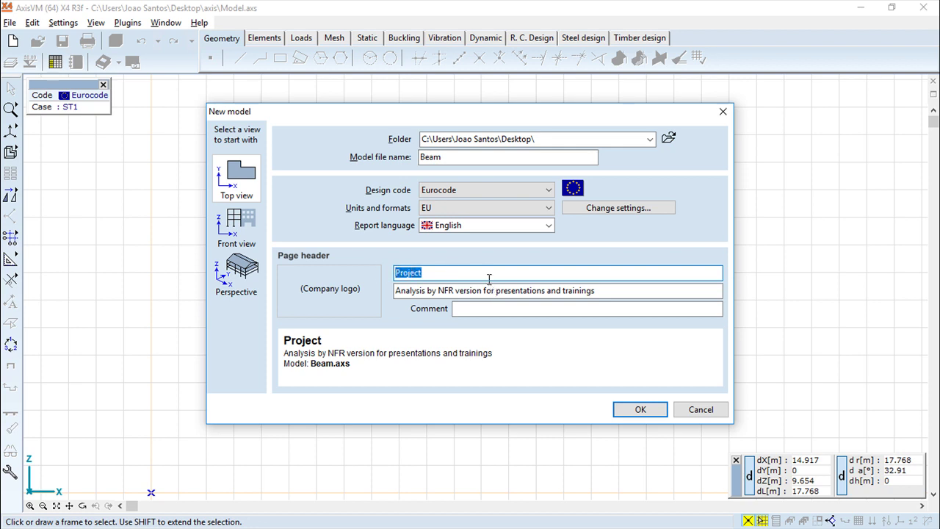
{"action": "left_click_drag", "start_coordinate": [614, 291], "coordinate": [395, 290]}
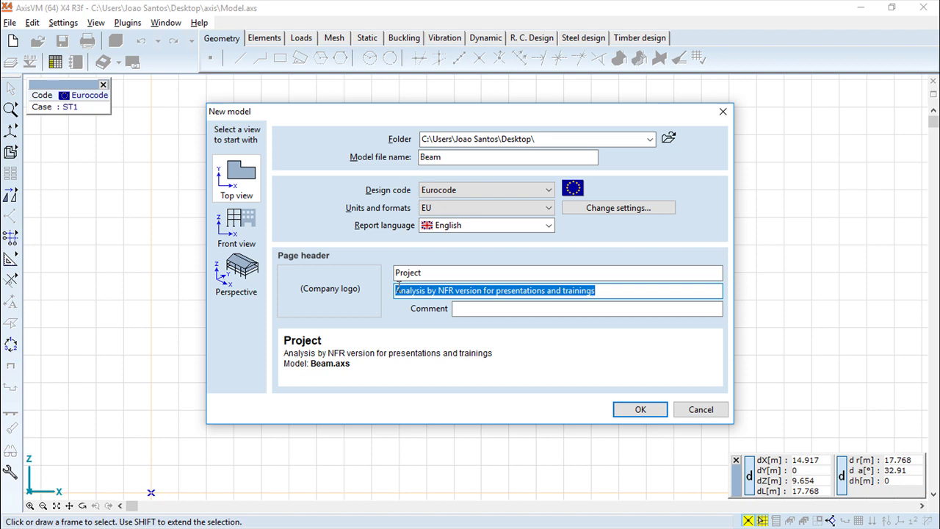
{"action": "type", "text": "Youtube "}
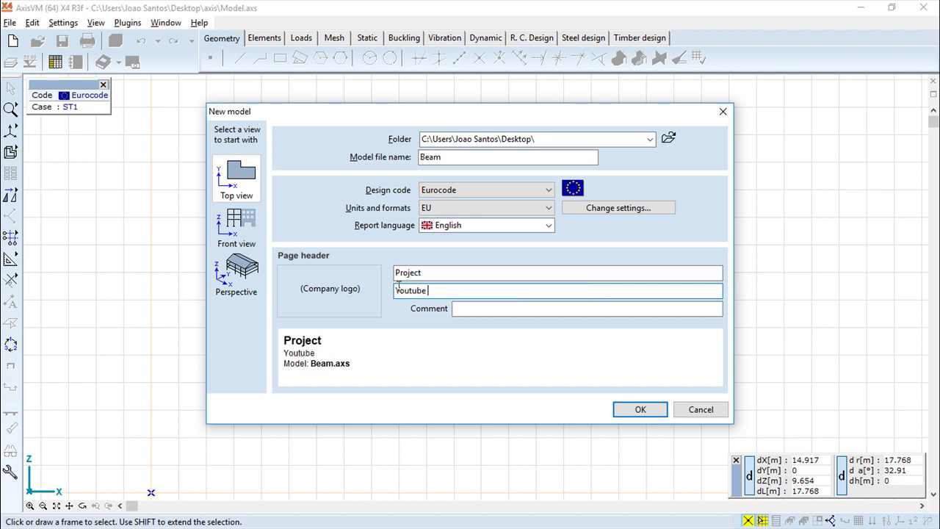
{"action": "type", "text": "video for Beam Model"}
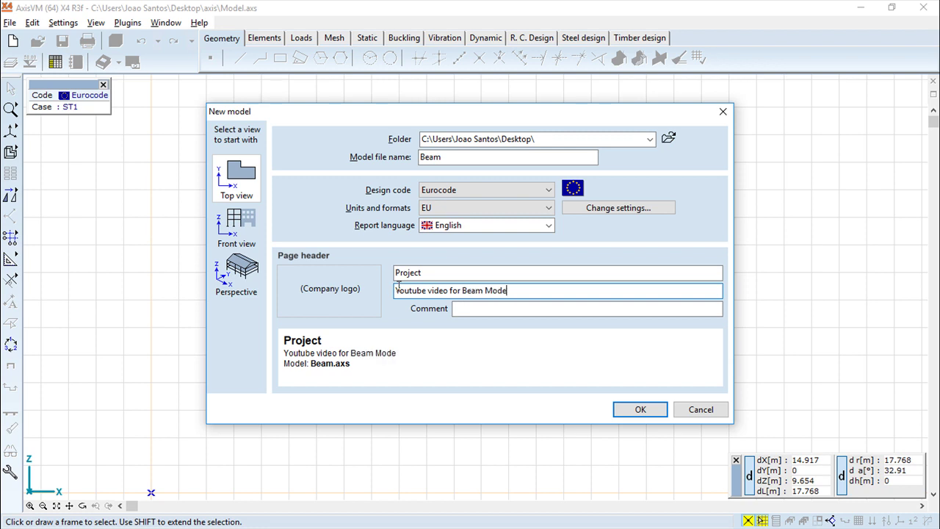
- Load the cadsoft_portugal image as the header logo and create the model
{"action": "left_click", "coordinate": [323, 292]}
{"action": "left_click", "coordinate": [396, 110]}
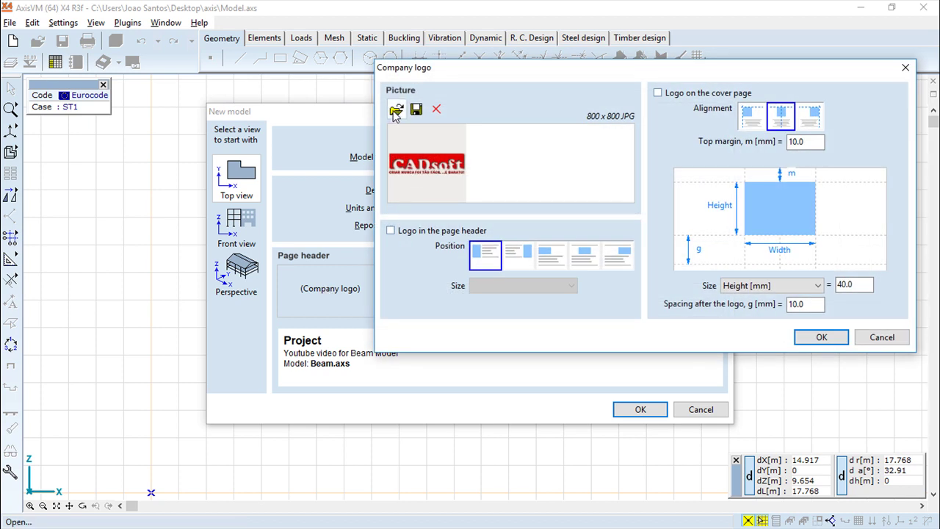
{"action": "left_click", "coordinate": [454, 213]}
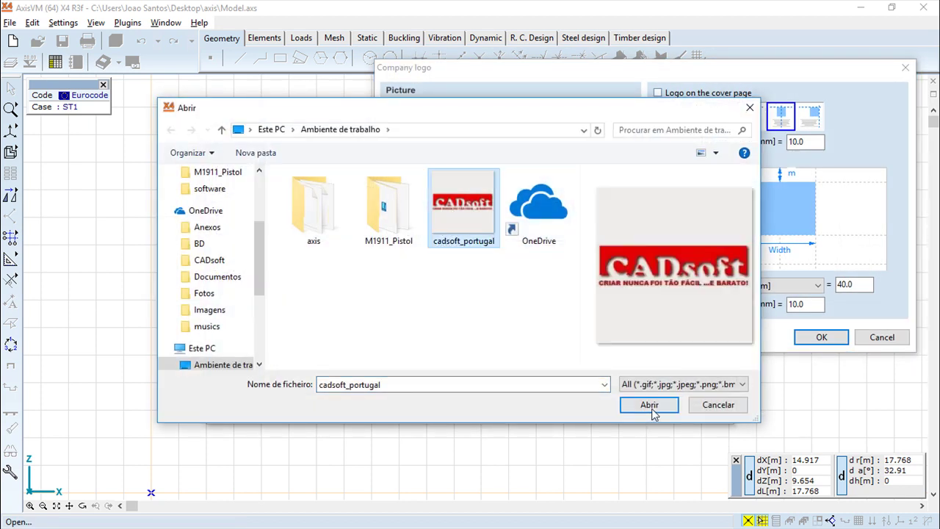
{"action": "left_click", "coordinate": [649, 405]}
{"action": "left_click", "coordinate": [821, 337]}
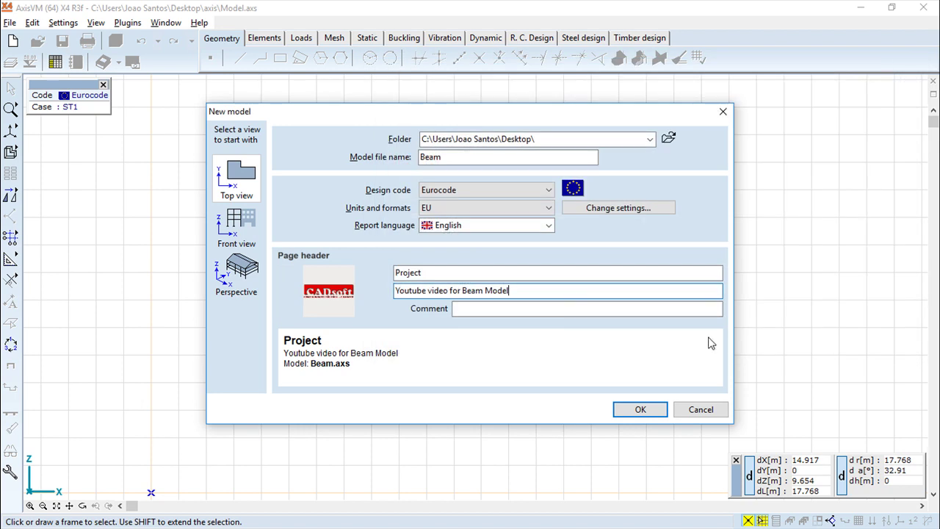
{"action": "left_click", "coordinate": [653, 410]}
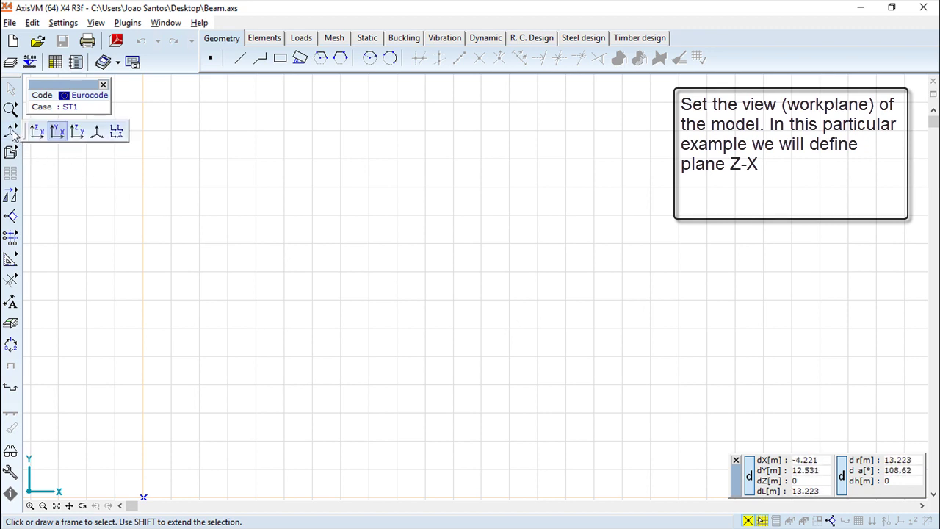
{"action": "mouse_move", "coordinate": [10, 130]}
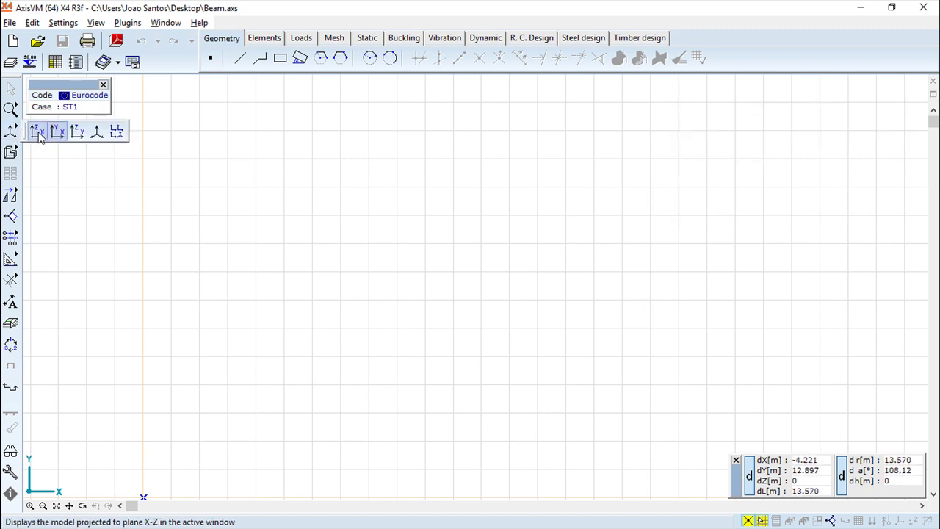
- Switch to the X-Z view and start drawing a horizontal beam from the Elements tools
{"action": "left_click", "coordinate": [38, 133]}
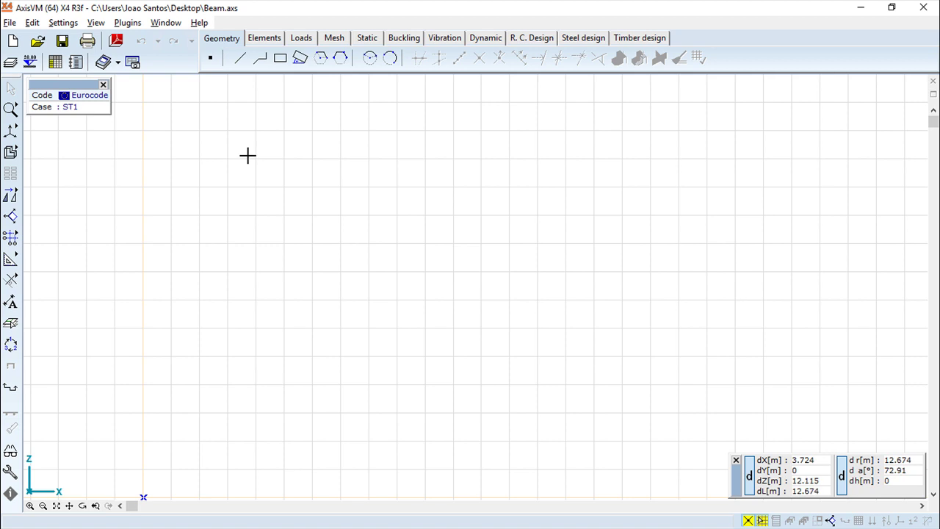
{"action": "left_click", "coordinate": [264, 38]}
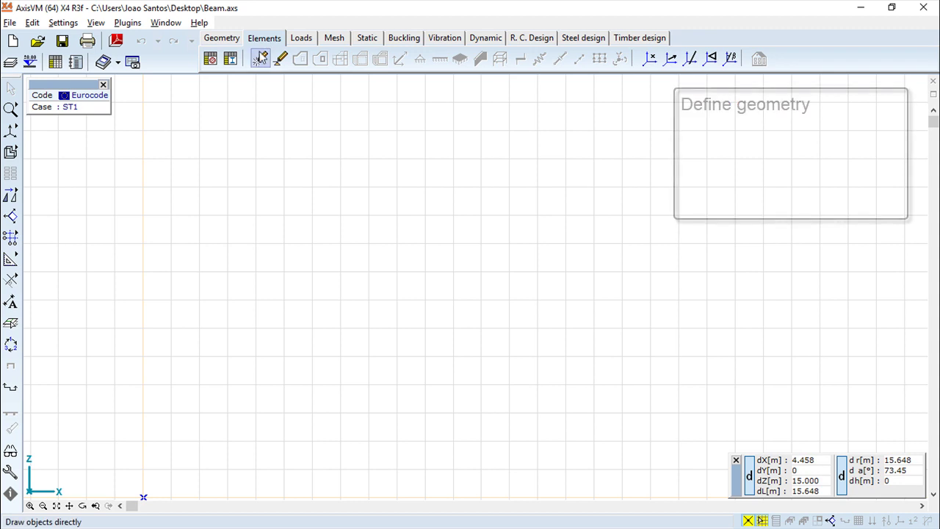
{"action": "left_click", "coordinate": [261, 60]}
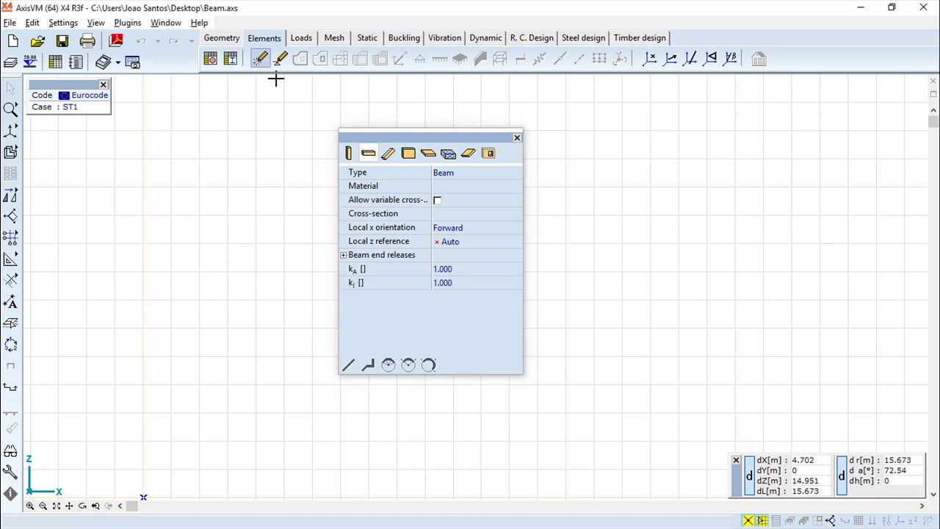
{"action": "left_click", "coordinate": [369, 154]}
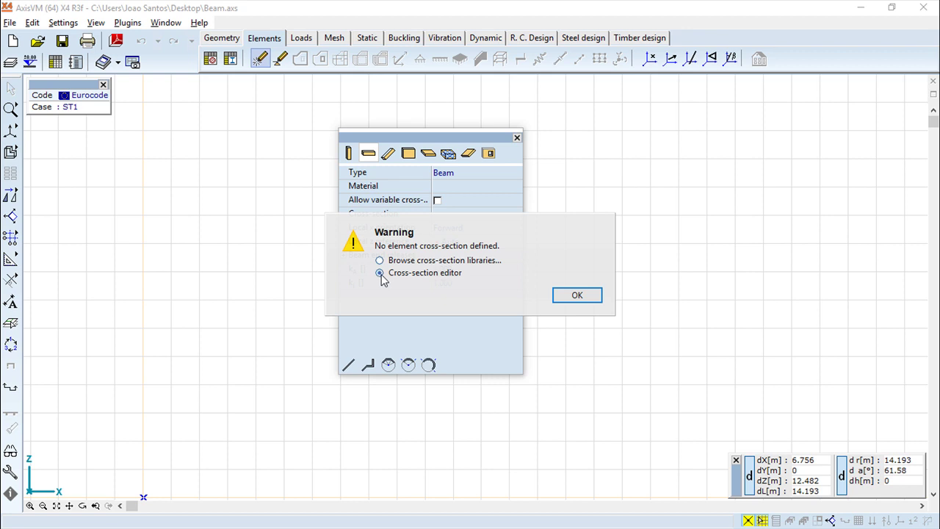
- Define a rectangular section 400 mm wide and 720 mm high in the Cross-section editor
{"action": "left_click", "coordinate": [577, 295]}
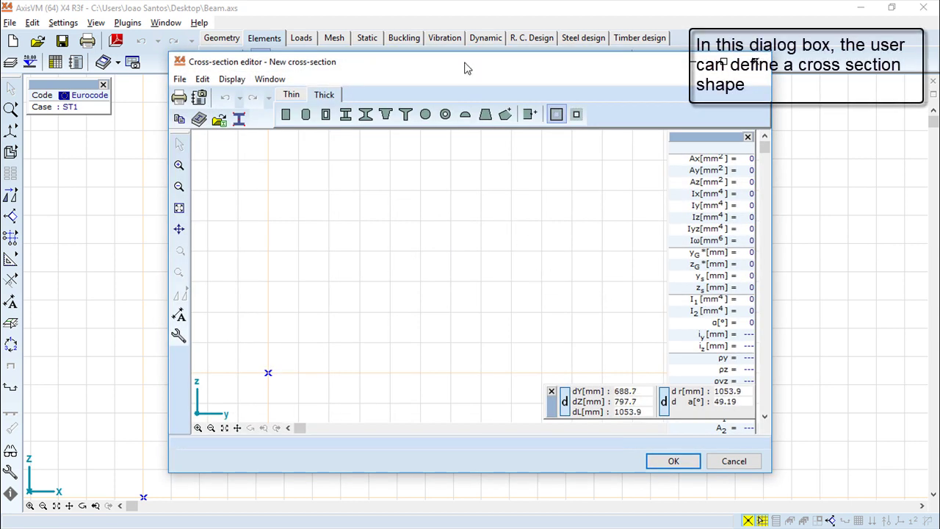
{"action": "left_click_drag", "start_coordinate": [466, 67], "coordinate": [454, 87]}
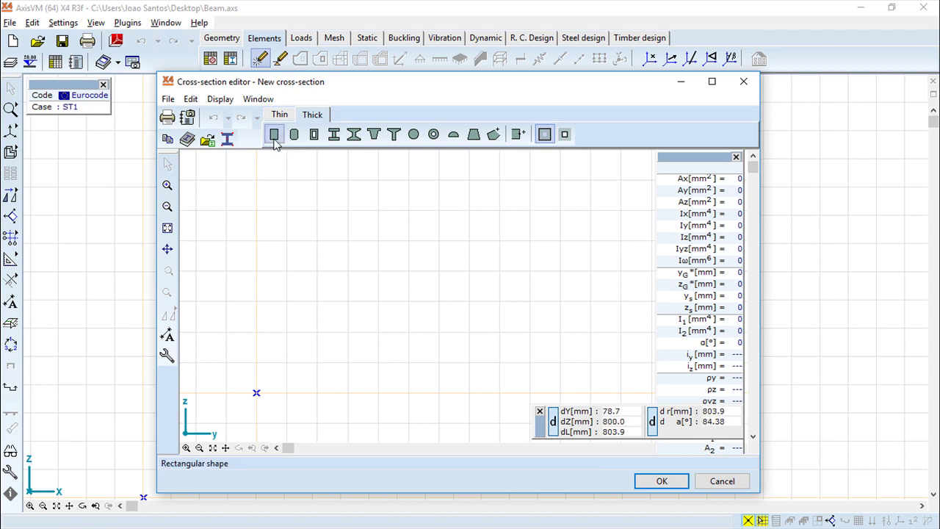
{"action": "left_click", "coordinate": [274, 136]}
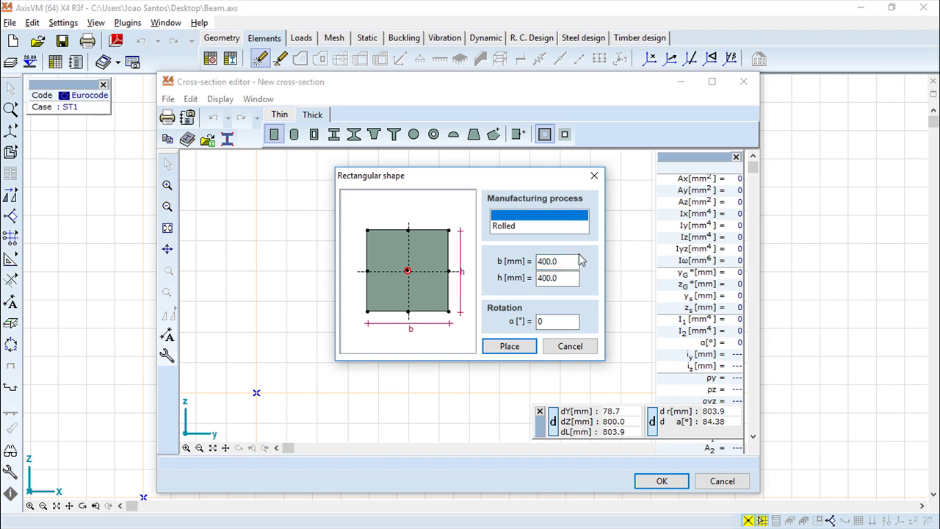
{"action": "left_click", "coordinate": [559, 279]}
{"action": "left_click", "coordinate": [564, 261]}
{"action": "left_click_drag", "start_coordinate": [563, 279], "coordinate": [523, 279]}
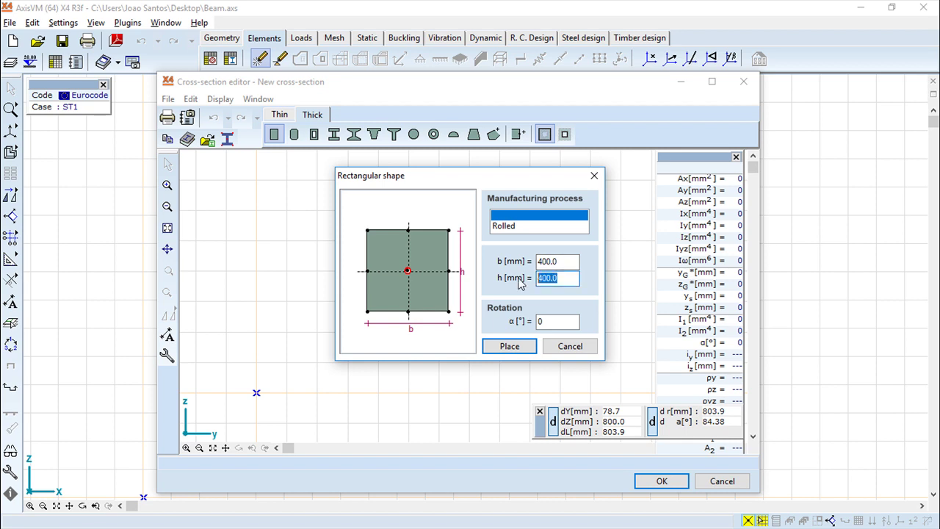
{"action": "type", "text": "720"}
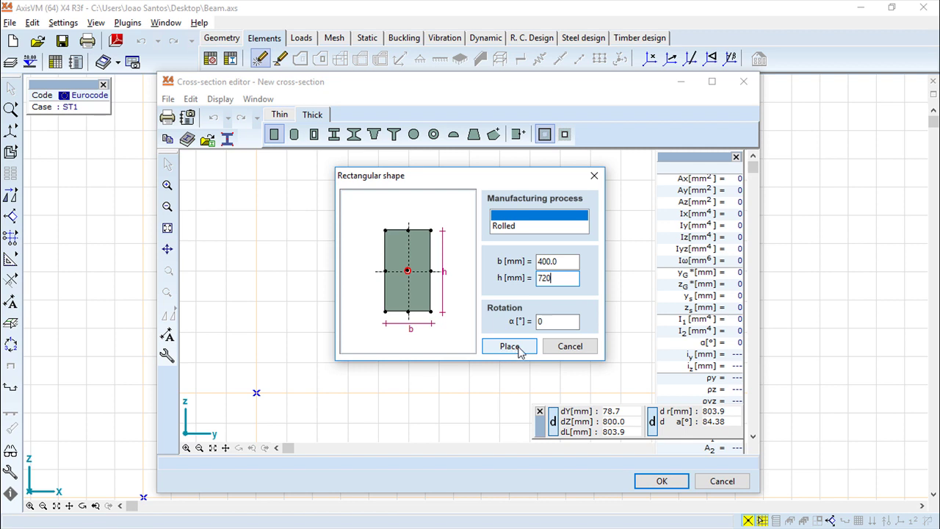
{"action": "left_click", "coordinate": [510, 346]}
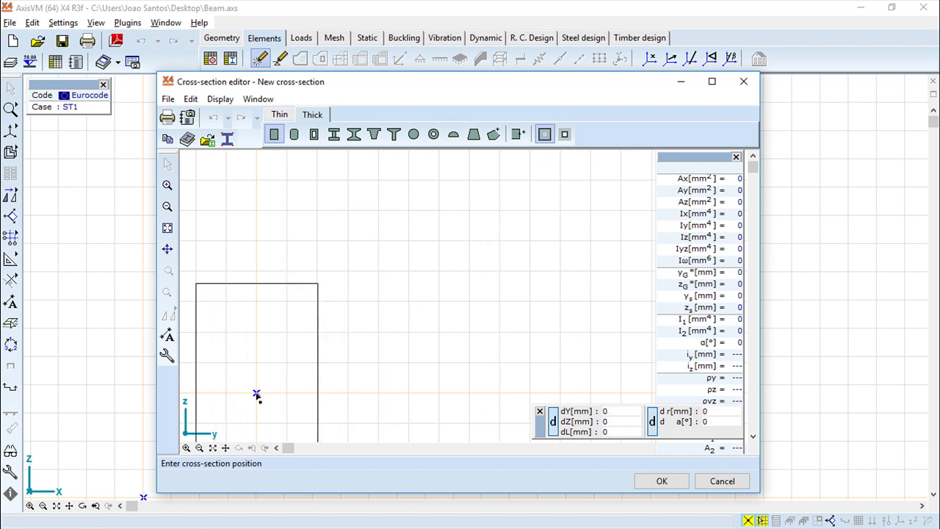
- Drop the rectangle into the section drawing and save it as 400x720
{"action": "left_click", "coordinate": [257, 395]}
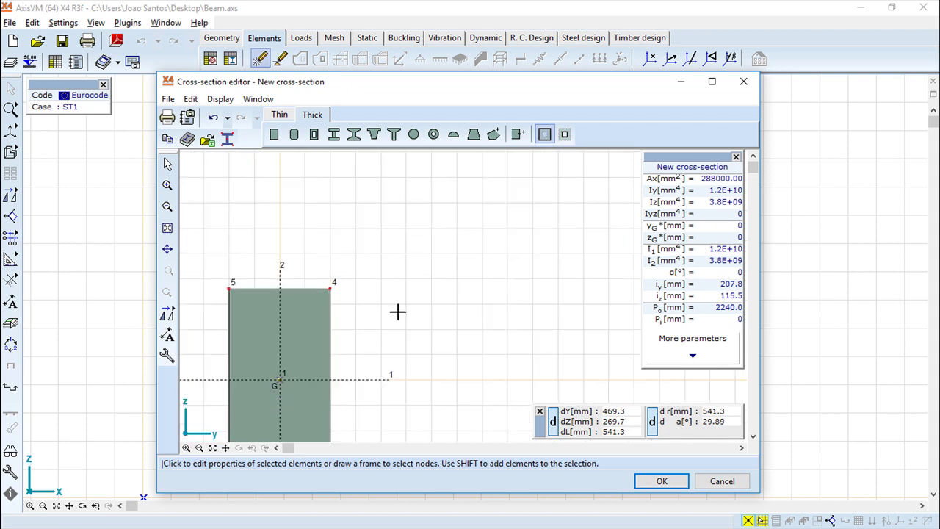
{"action": "middle_click_drag", "start_coordinate": [397, 312], "coordinate": [535, 229]}
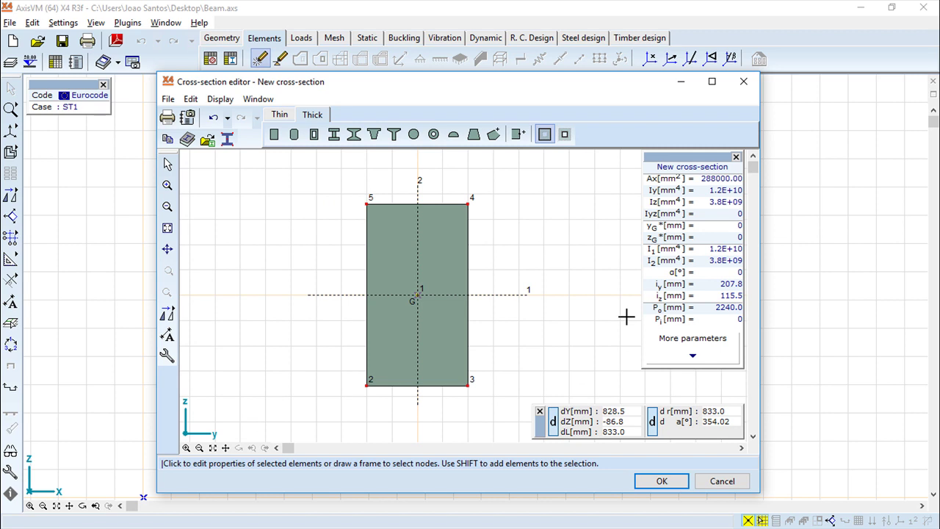
{"action": "left_click", "coordinate": [667, 483]}
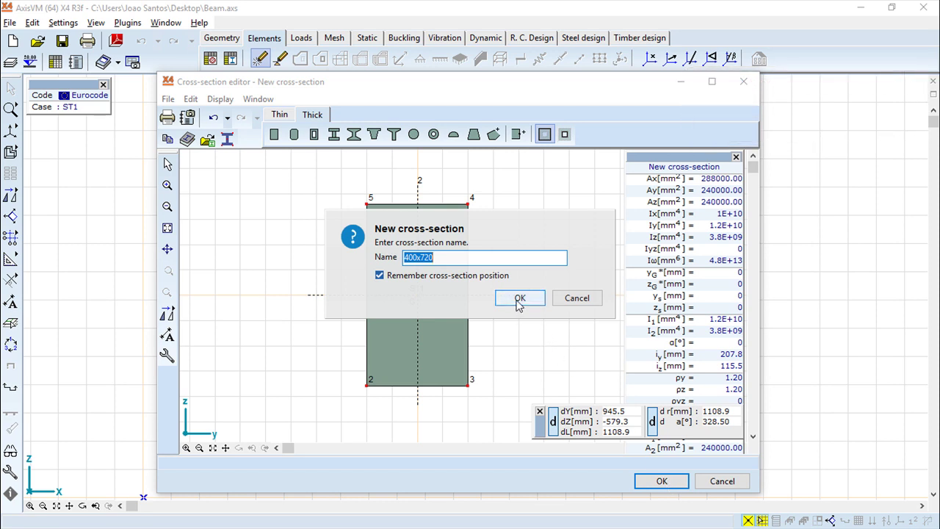
{"action": "left_click", "coordinate": [518, 299]}
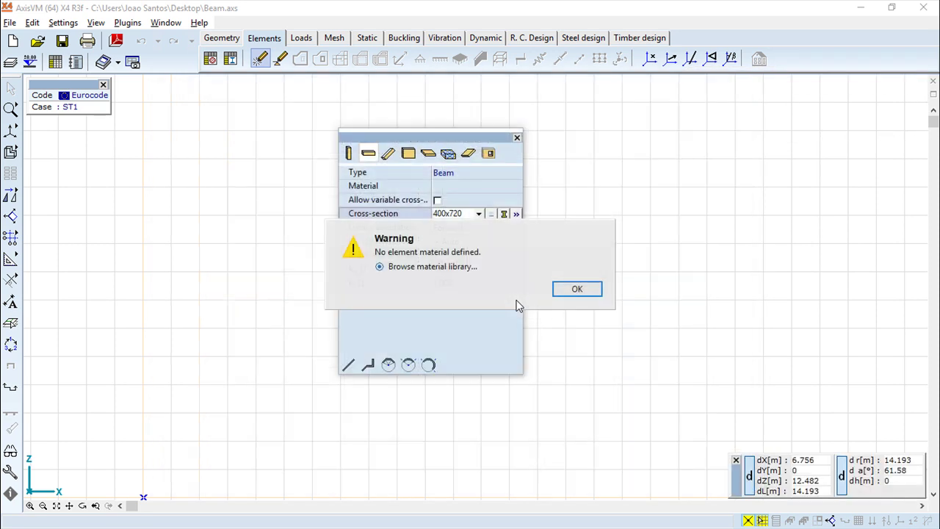
- Import concrete C25/30 from the Eurocode material library as the beam material
{"action": "left_click", "coordinate": [576, 289]}
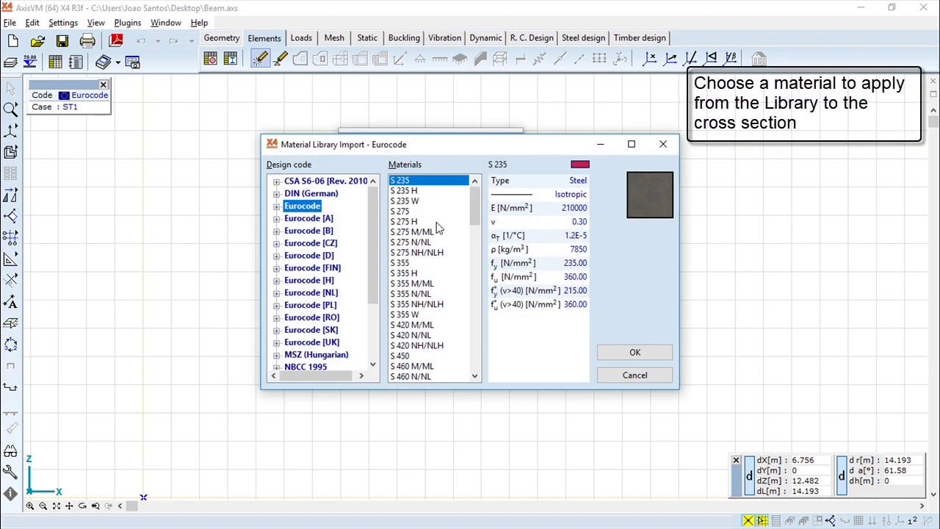
{"action": "mouse_move", "coordinate": [371, 245]}
{"action": "left_mouse_down"}
{"action": "mouse_move", "coordinate": [375, 292]}
{"action": "mouse_move", "coordinate": [376, 246]}
{"action": "left_mouse_up"}
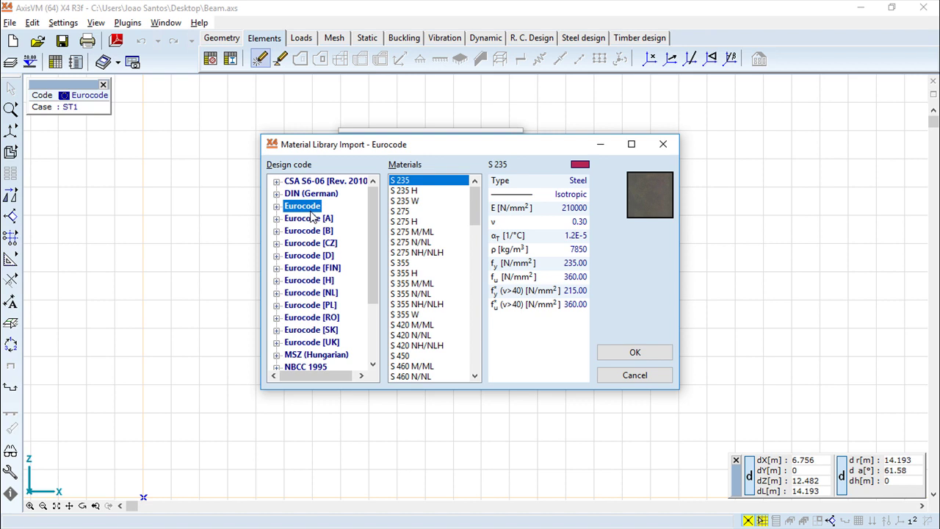
{"action": "mouse_move", "coordinate": [476, 219]}
{"action": "left_mouse_down"}
{"action": "mouse_move", "coordinate": [490, 274]}
{"action": "mouse_move", "coordinate": [490, 263]}
{"action": "left_mouse_up"}
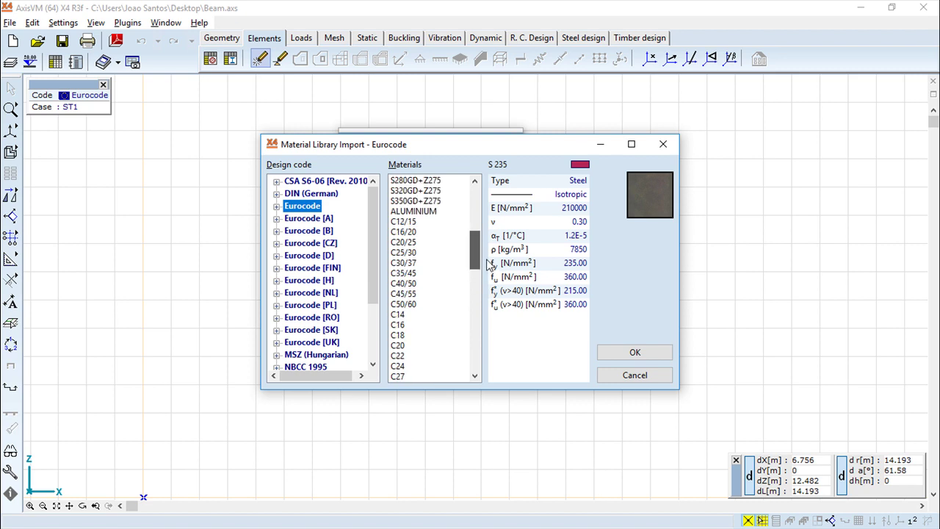
{"action": "left_click", "coordinate": [417, 252]}
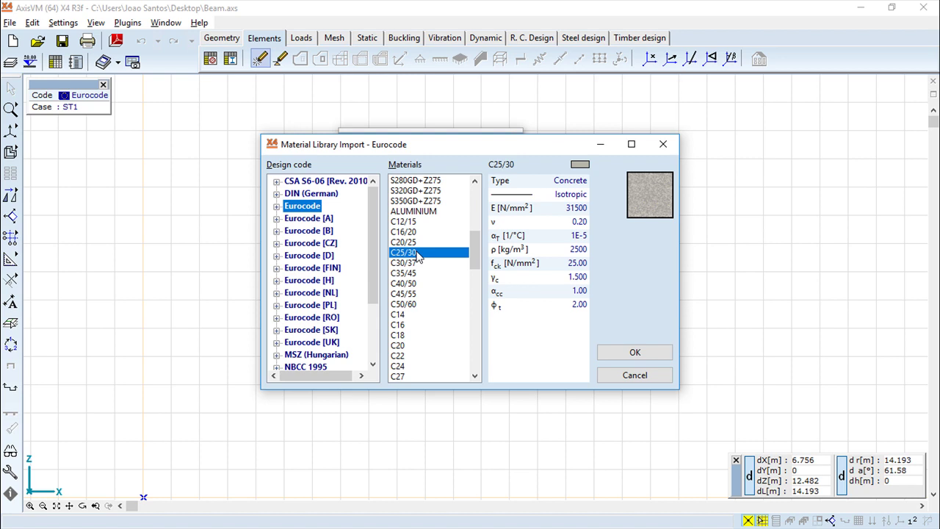
{"action": "left_click", "coordinate": [635, 354]}
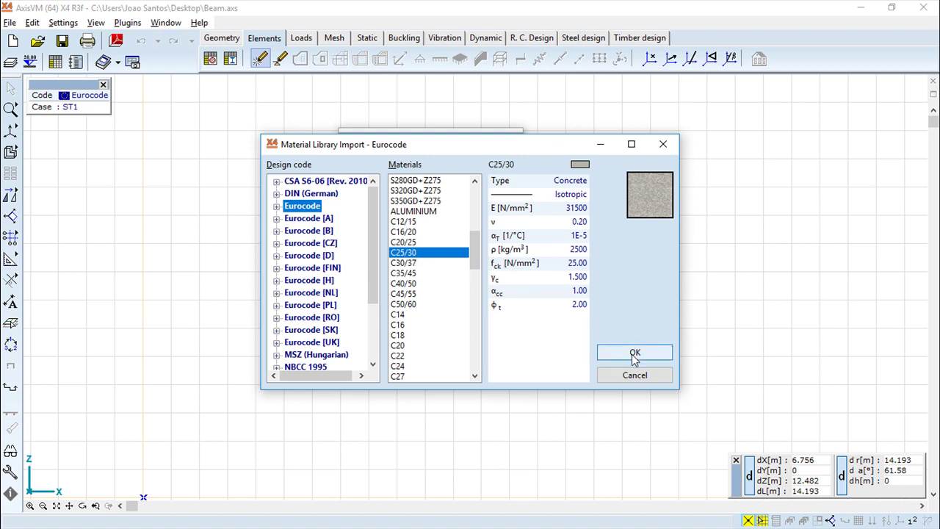
{"action": "left_click", "coordinate": [634, 354]}
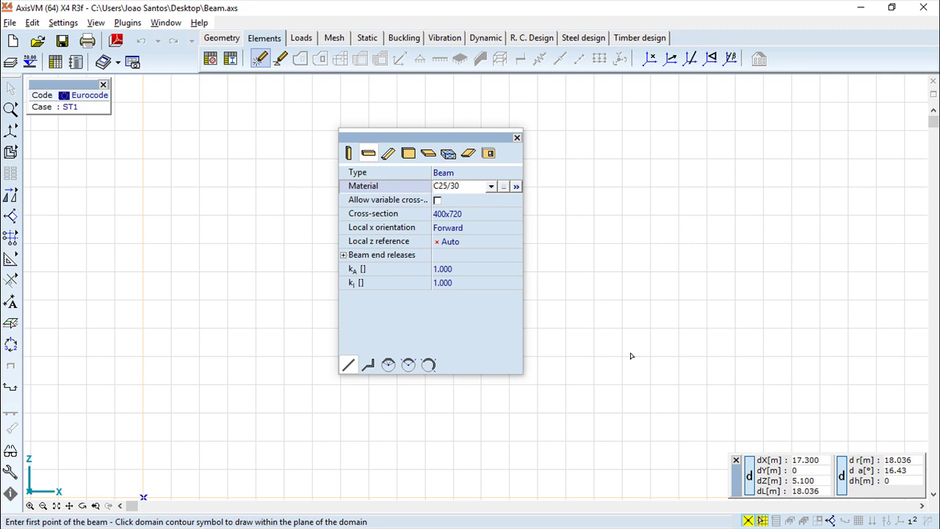
- Review the beam end release settings and start a multi-segment beam polyline
{"action": "left_click", "coordinate": [343, 254]}
{"action": "left_click", "coordinate": [343, 255]}
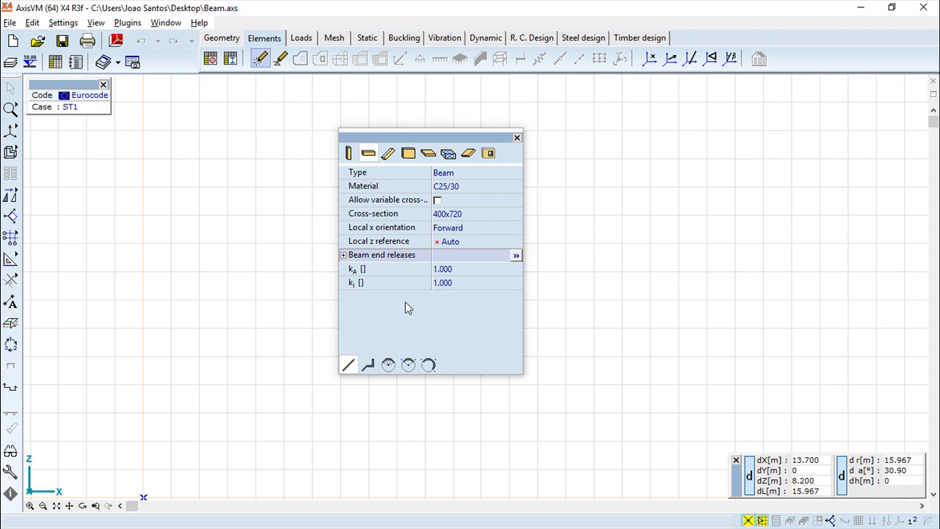
{"action": "left_click", "coordinate": [370, 370]}
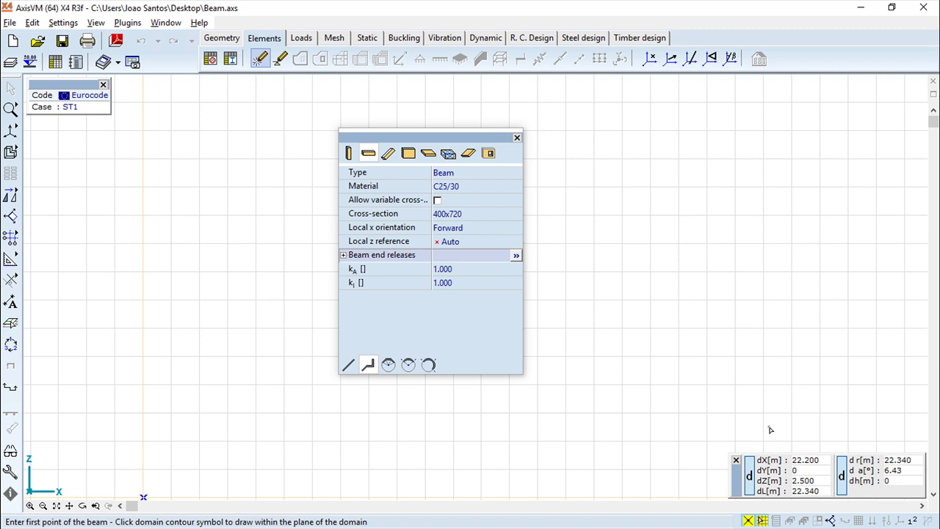
- Place the beam's start point at x=0, z=0 via the coordinate entry
{"action": "key", "text": "x"}
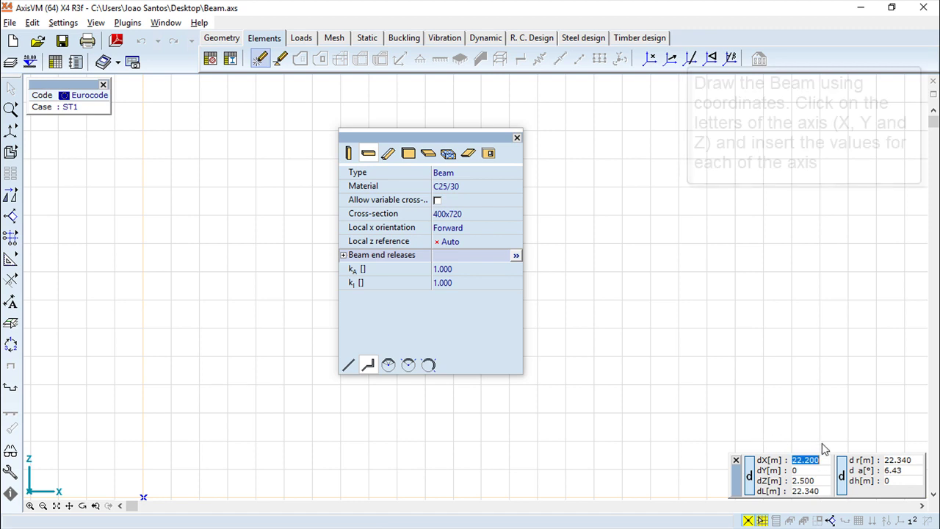
{"action": "type", "text": "0"}
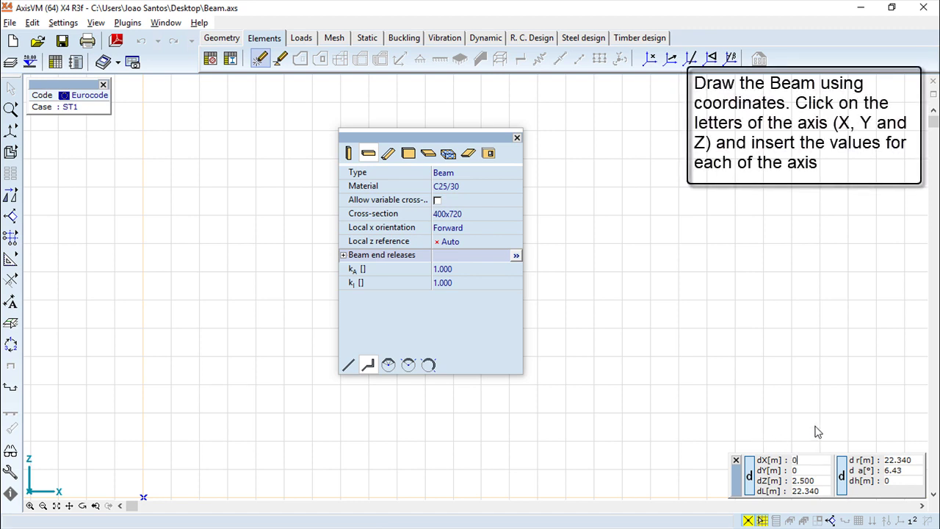
{"action": "type", "text": "y"}
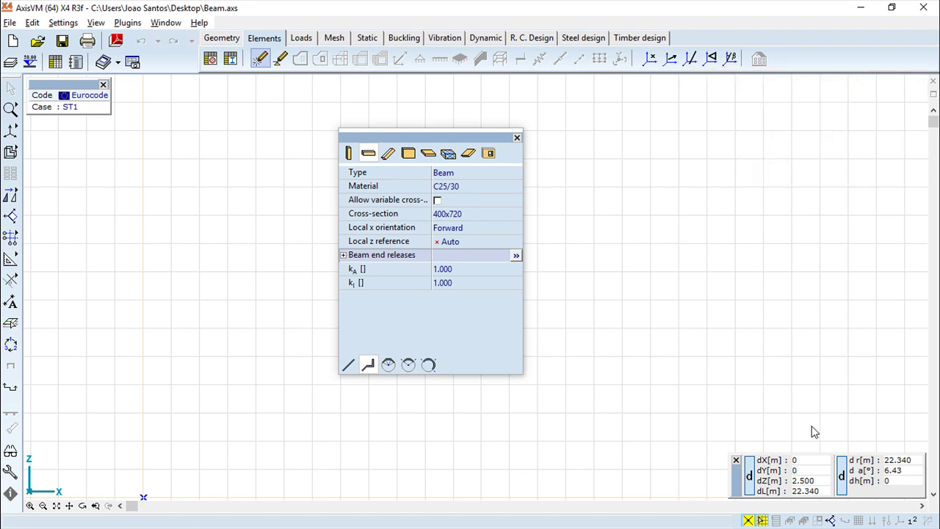
{"action": "type", "text": "z"}
{"action": "type", "text": "0"}
{"action": "key", "text": "Return"}
{"action": "scroll", "coordinate": [186, 439], "scroll_direction": "up", "scroll_amount": 1}
{"action": "scroll", "coordinate": [186, 438], "scroll_direction": "down", "scroll_amount": 1}
{"action": "middle_click_drag", "start_coordinate": [179, 441], "coordinate": [196, 279]}
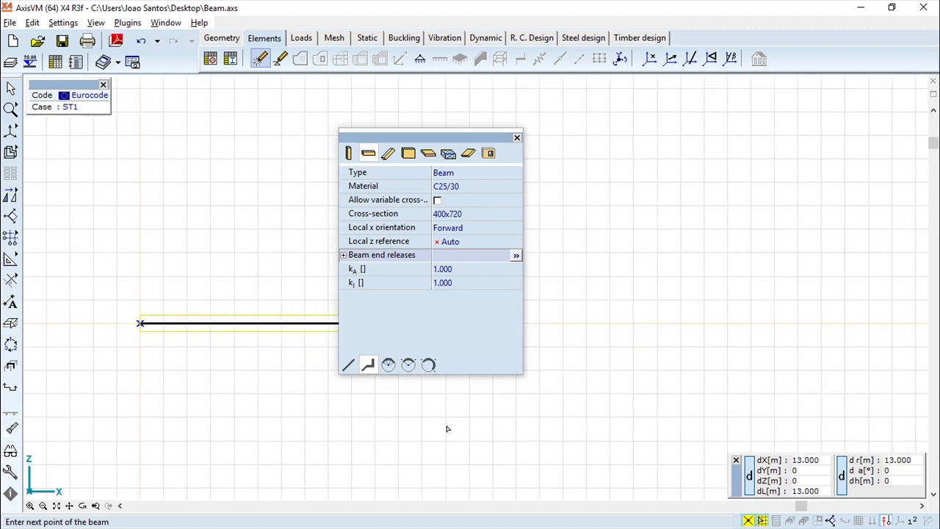
- Draw the first 12 m span along X with dY and dZ of 0
{"action": "type", "text": "x"}
{"action": "type", "text": "12"}
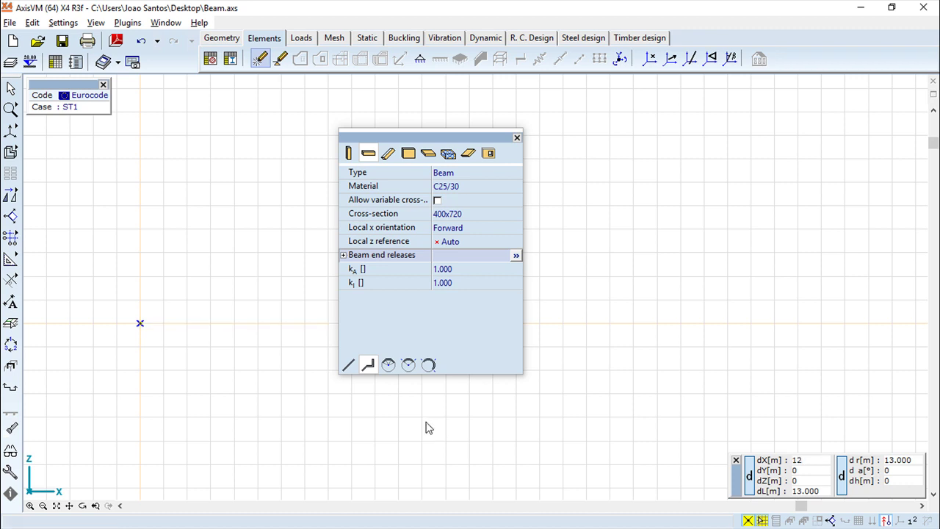
{"action": "key", "text": "Tab"}
{"action": "type", "text": "0"}
{"action": "key", "text": "Tab"}
{"action": "type", "text": "0"}
{"action": "key", "text": "Return"}
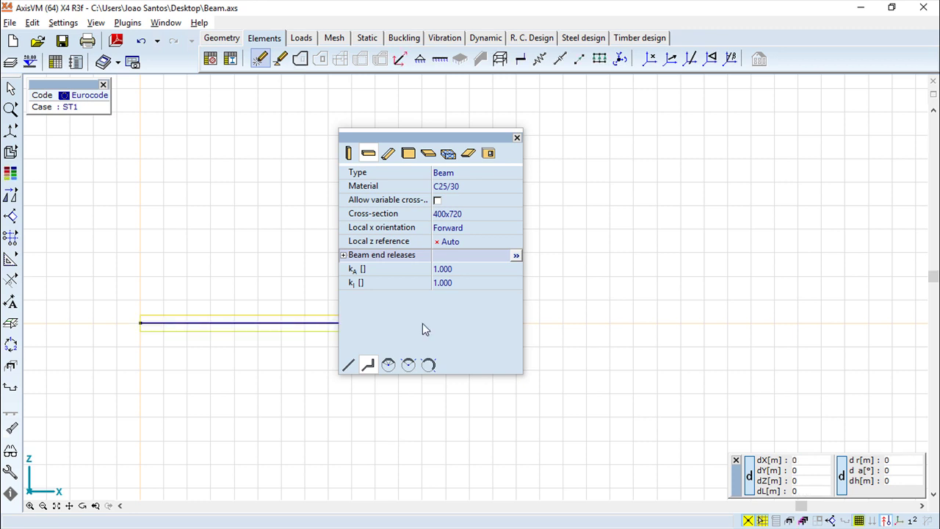
- Add the second 10 m span along X, then finish the beam and close the panel
{"action": "left_click_drag", "start_coordinate": [453, 140], "coordinate": [381, 78]}
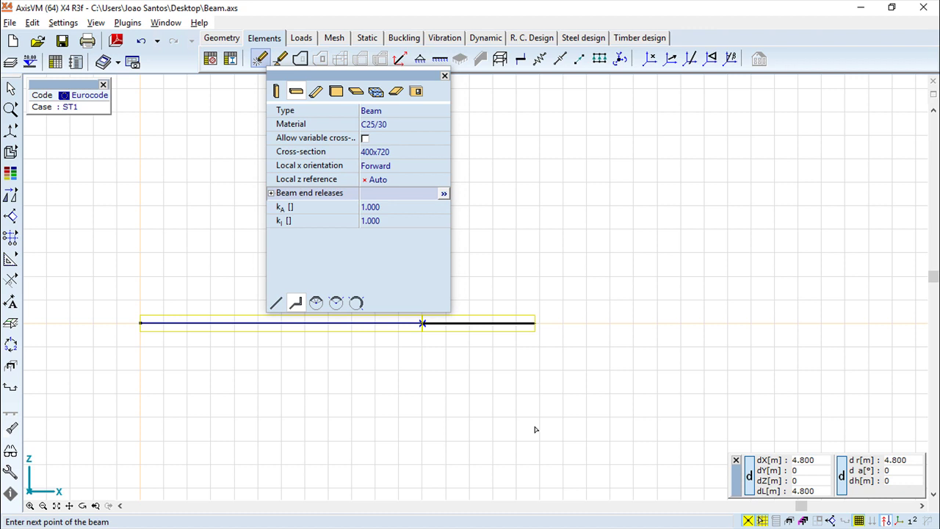
{"action": "type", "text": "x"}
{"action": "type", "text": "10"}
{"action": "key", "text": "Tab"}
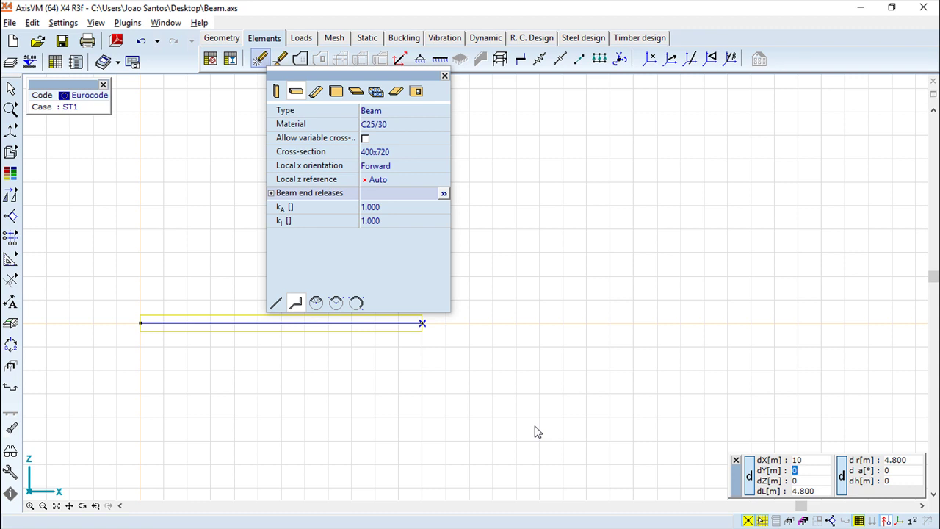
{"action": "type", "text": "0"}
{"action": "key", "text": "Tab"}
{"action": "type", "text": "0"}
{"action": "key", "text": "Return"}
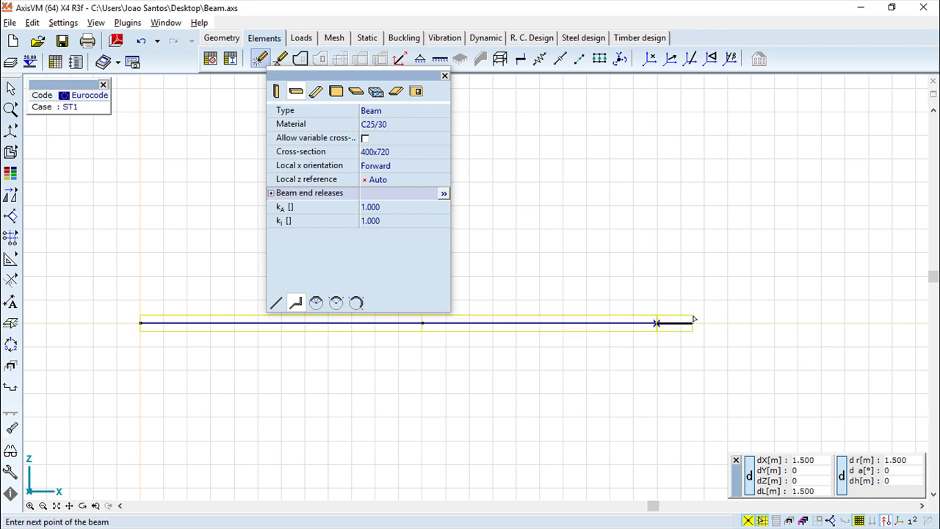
{"action": "key", "text": "Escape"}
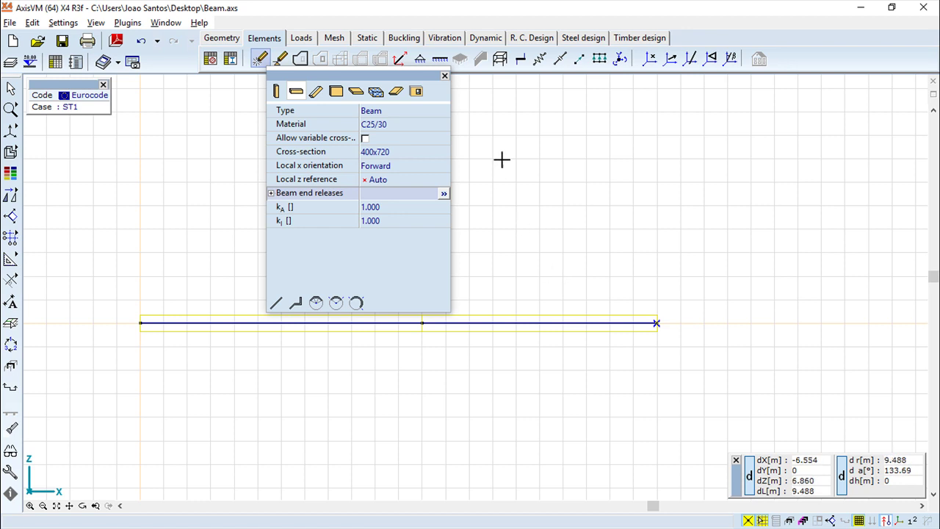
{"action": "left_click", "coordinate": [445, 76]}
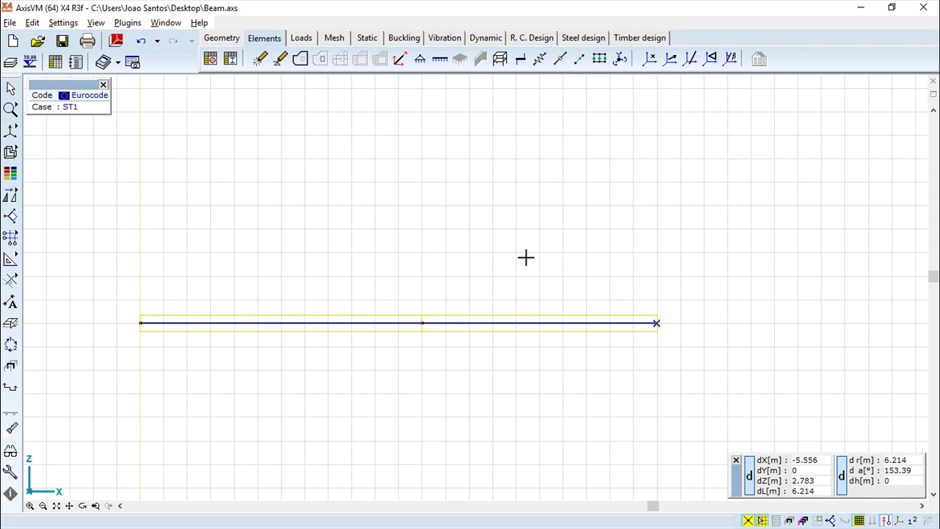
{"action": "mouse_move", "coordinate": [10, 109]}
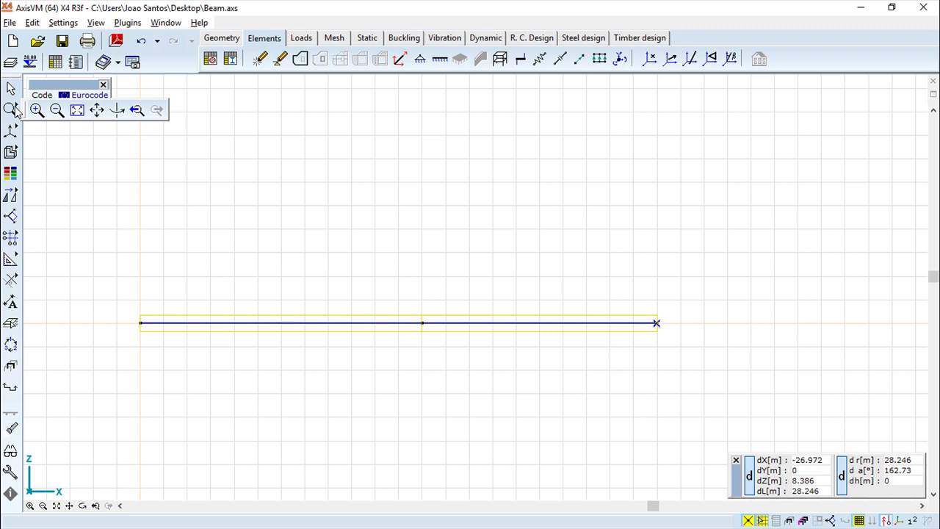
- Zoom to fit the beam and run a geometry check that deletes no nodes, lines or surfaces
{"action": "left_click", "coordinate": [77, 110]}
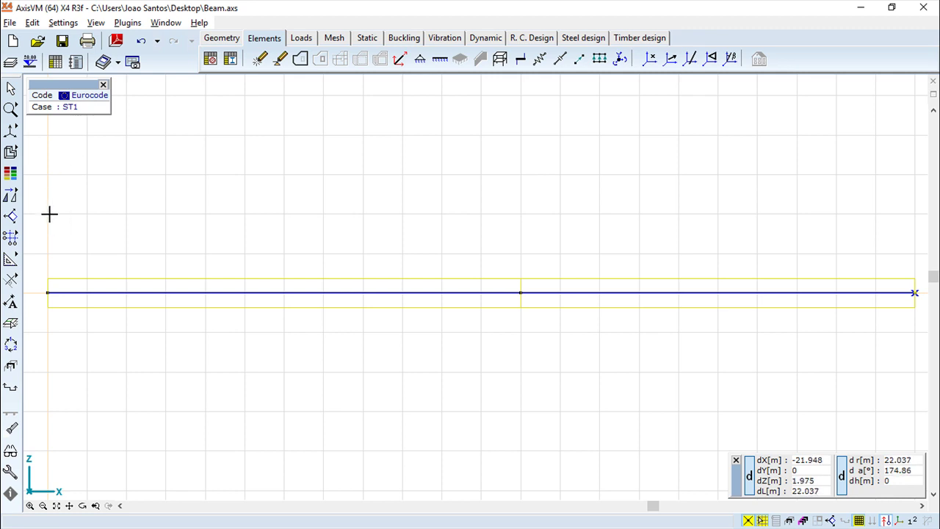
{"action": "left_click", "coordinate": [223, 39]}
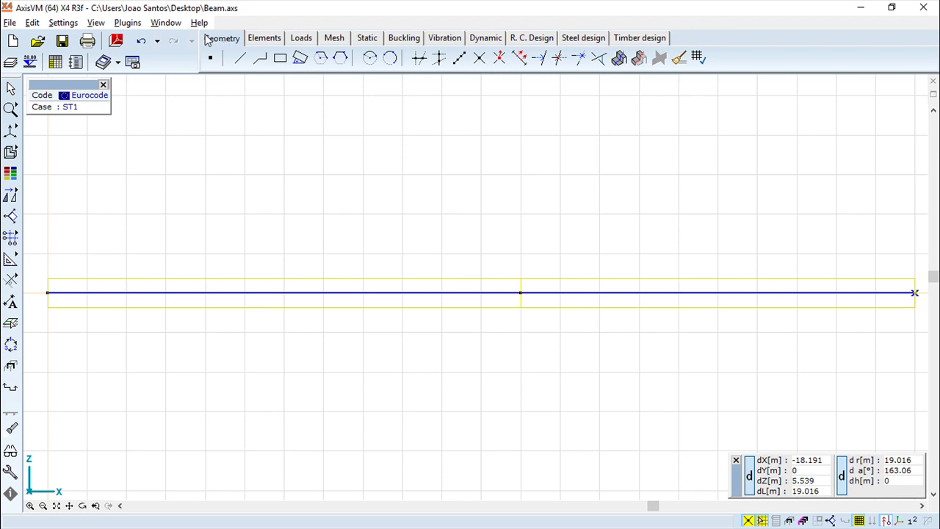
{"action": "left_click", "coordinate": [699, 58]}
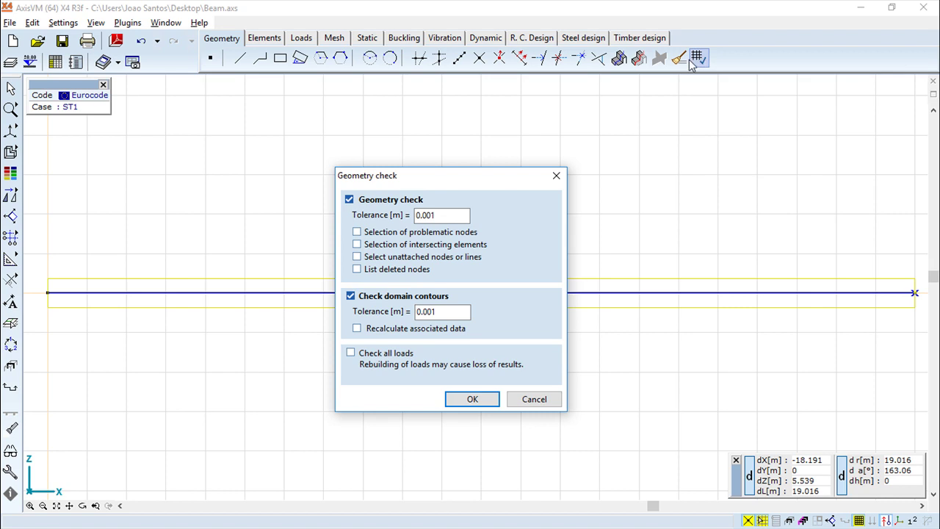
{"action": "left_click", "coordinate": [473, 399]}
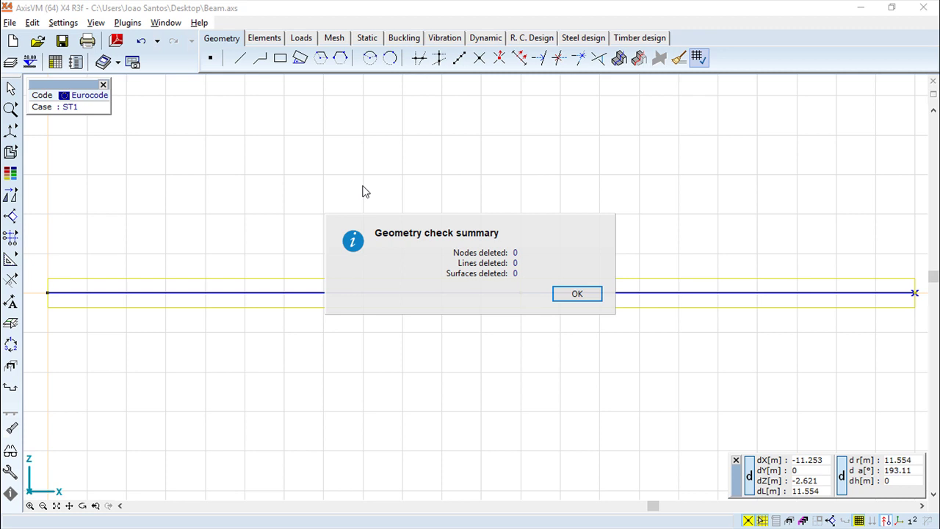
{"action": "left_click", "coordinate": [579, 295]}
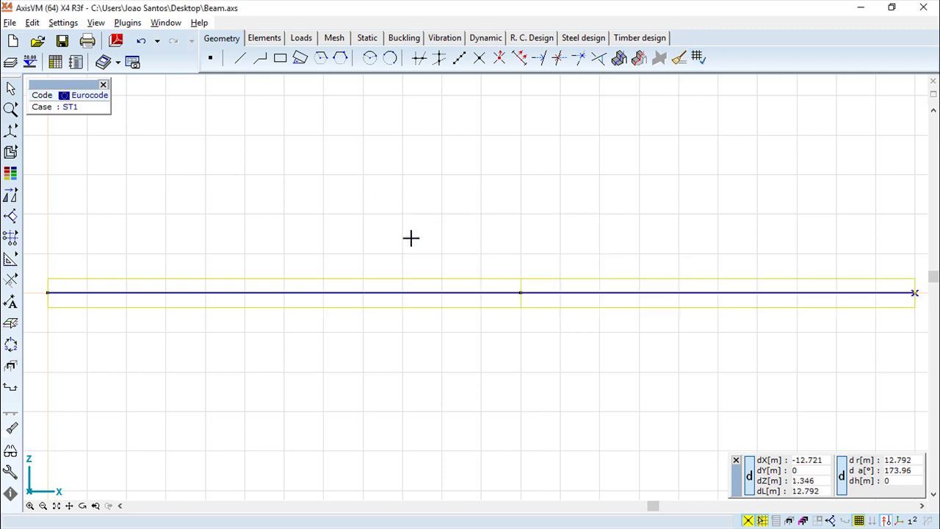
- Switch to a perspective view, centre the whole beam, and bring up Display options
{"action": "left_click", "coordinate": [13, 131]}
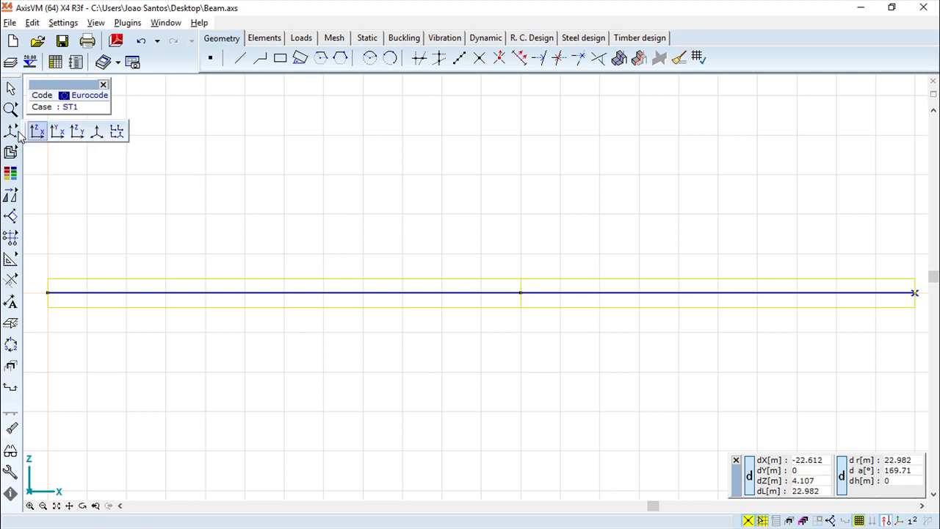
{"action": "left_click", "coordinate": [97, 132]}
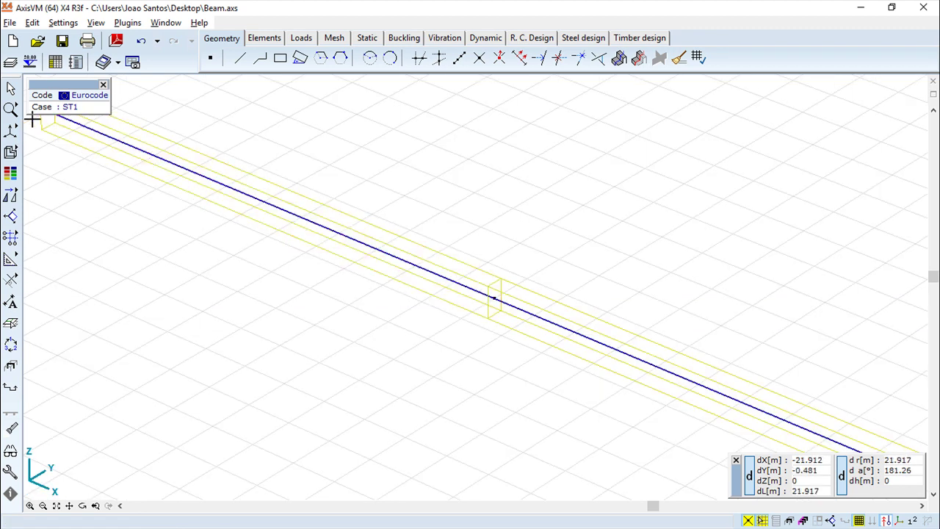
{"action": "left_click", "coordinate": [11, 111]}
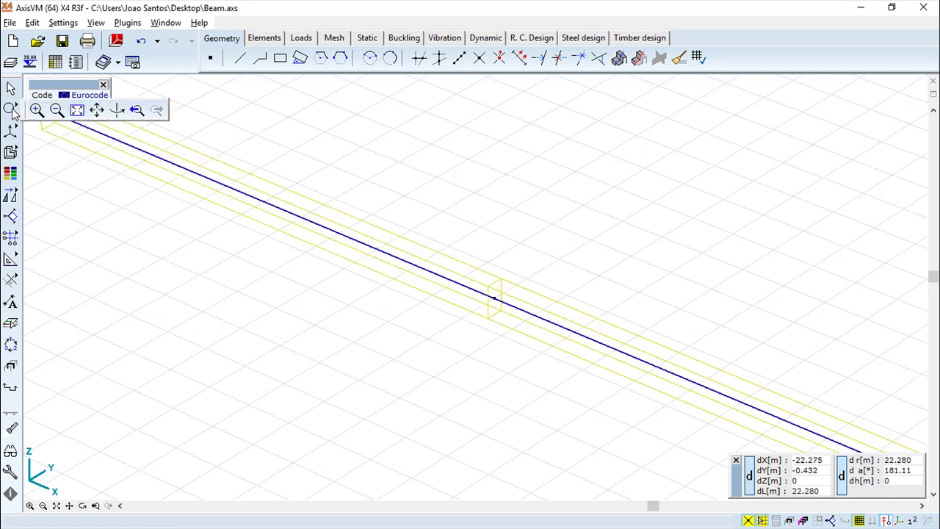
{"action": "left_click", "coordinate": [77, 110]}
{"action": "left_click_drag", "start_coordinate": [107, 128], "coordinate": [304, 276]}
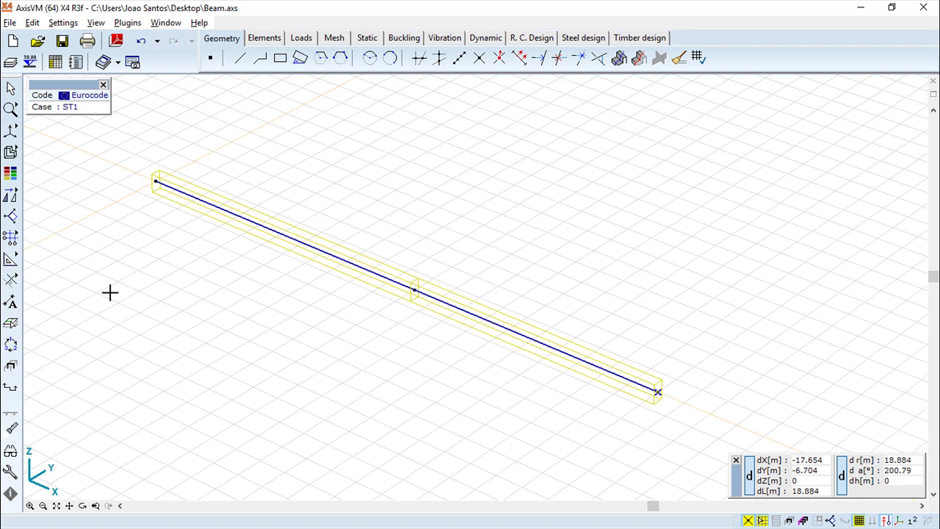
{"action": "left_click", "coordinate": [11, 453]}
- Turn on beam local axes and cross-section name labels, and apply the display settings
{"action": "left_click", "coordinate": [291, 55]}
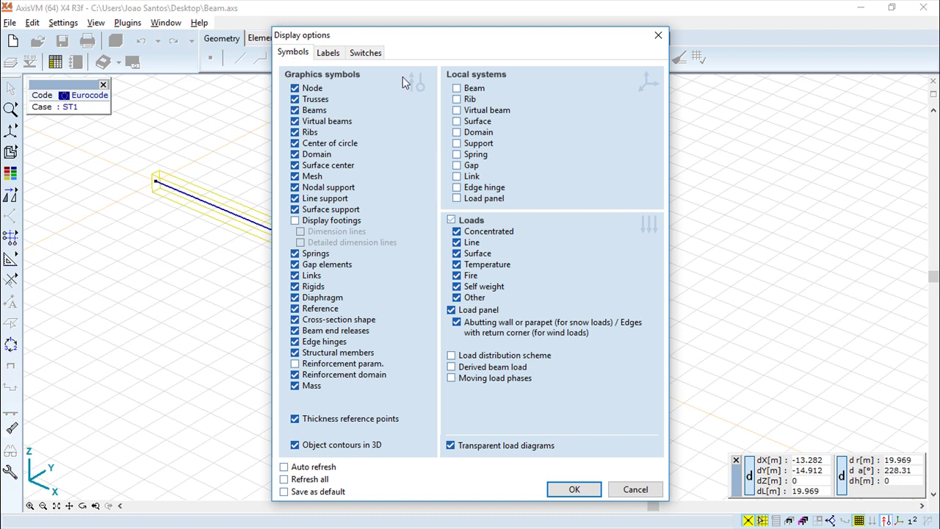
{"action": "left_click", "coordinate": [456, 89]}
{"action": "left_click", "coordinate": [329, 55]}
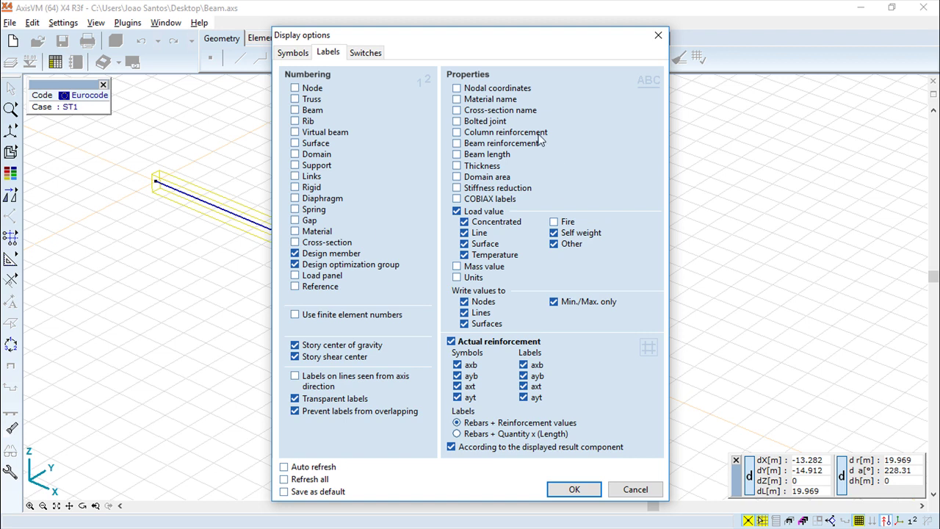
{"action": "left_click", "coordinate": [457, 110]}
{"action": "left_click", "coordinate": [576, 490]}
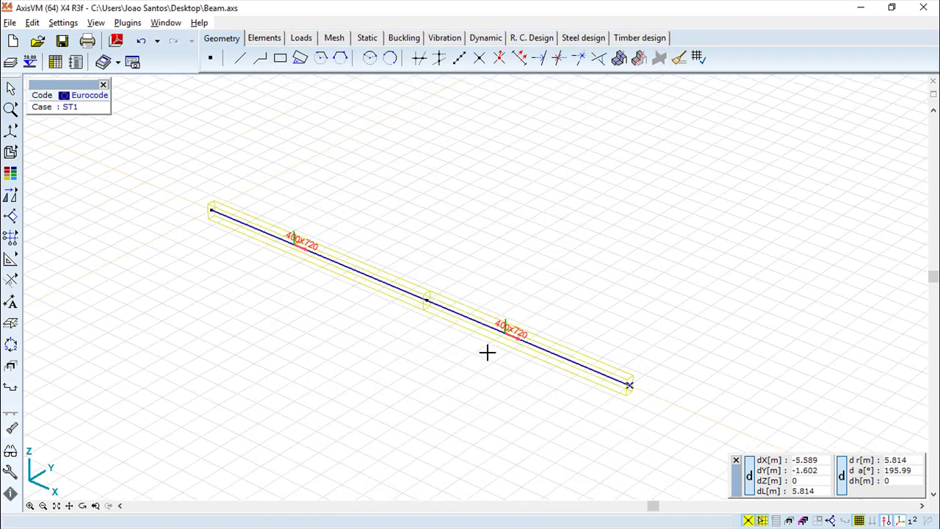
- Show the two-span beam in the X-Z front elevation with the Elements tools displayed
{"action": "scroll", "coordinate": [487, 352], "scroll_direction": "up", "scroll_amount": 2}
{"action": "scroll", "coordinate": [487, 354], "scroll_direction": "down", "scroll_amount": 2}
{"action": "scroll", "coordinate": [487, 353], "scroll_direction": "down", "scroll_amount": 1}
{"action": "scroll", "coordinate": [487, 354], "scroll_direction": "up", "scroll_amount": 1}
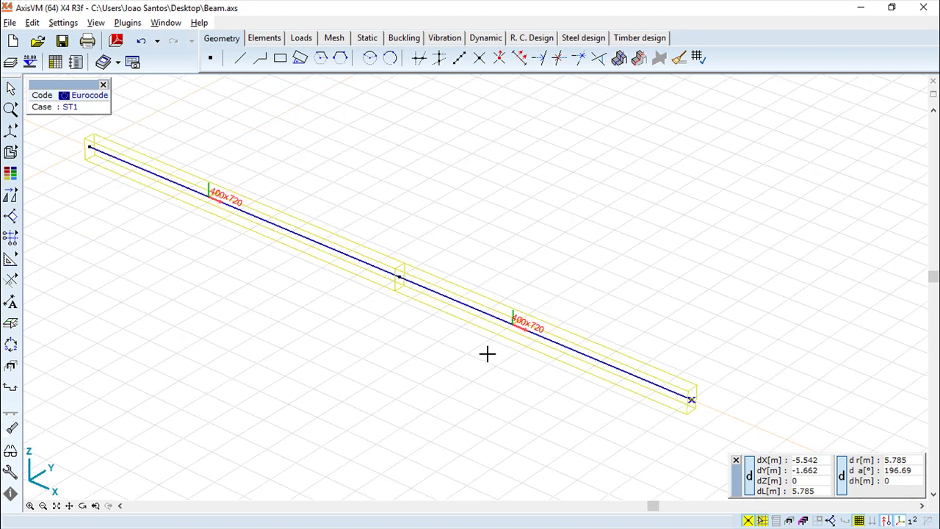
{"action": "mouse_move", "coordinate": [11, 130]}
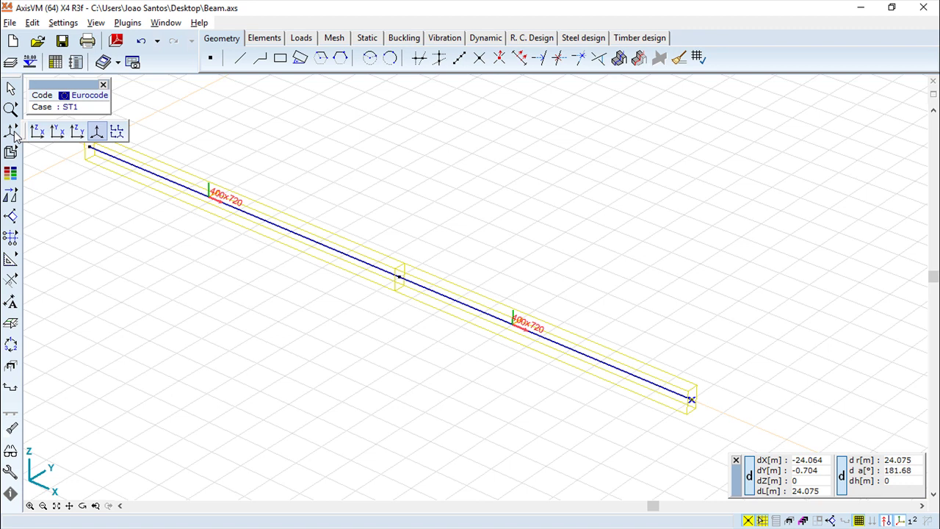
{"action": "left_click", "coordinate": [37, 133]}
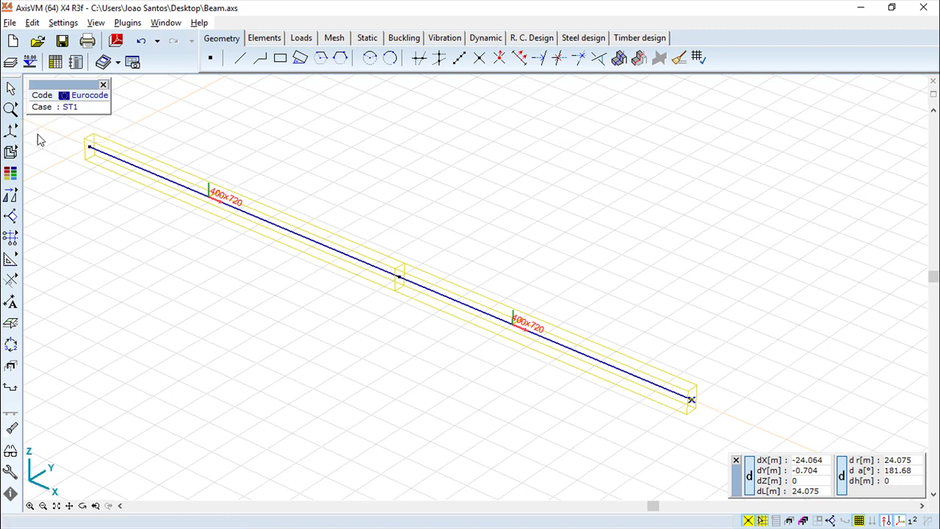
{"action": "scroll", "coordinate": [348, 294], "scroll_direction": "down", "scroll_amount": 1}
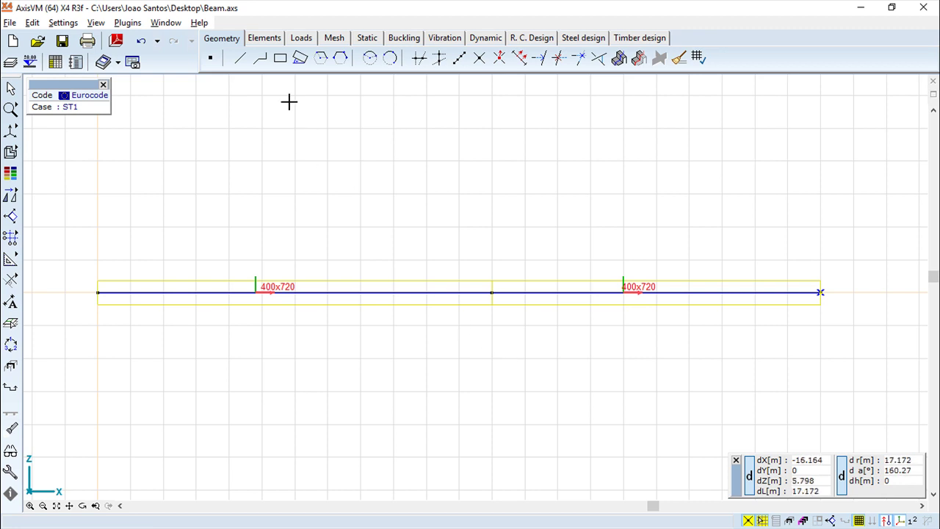
{"action": "left_click", "coordinate": [265, 40]}
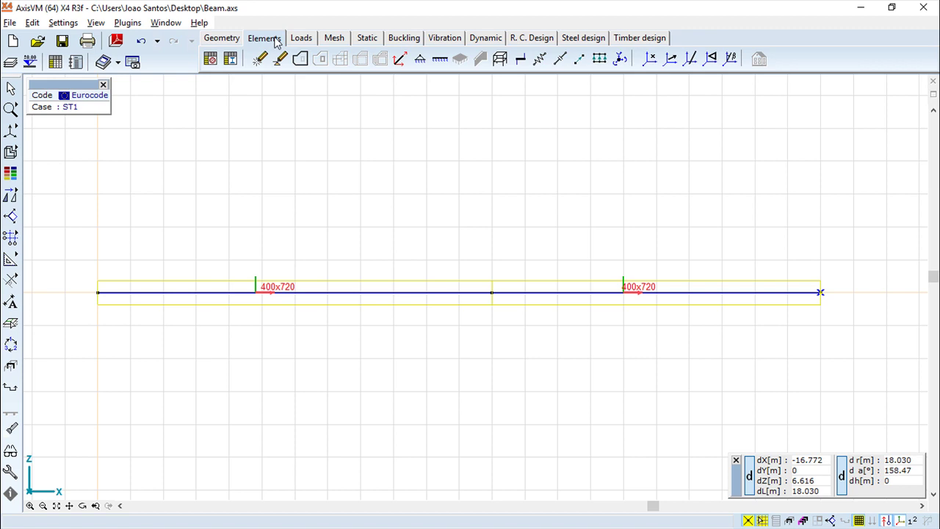
- Start a nodal support on the beam's middle node, Node 2
{"action": "left_click", "coordinate": [421, 62]}
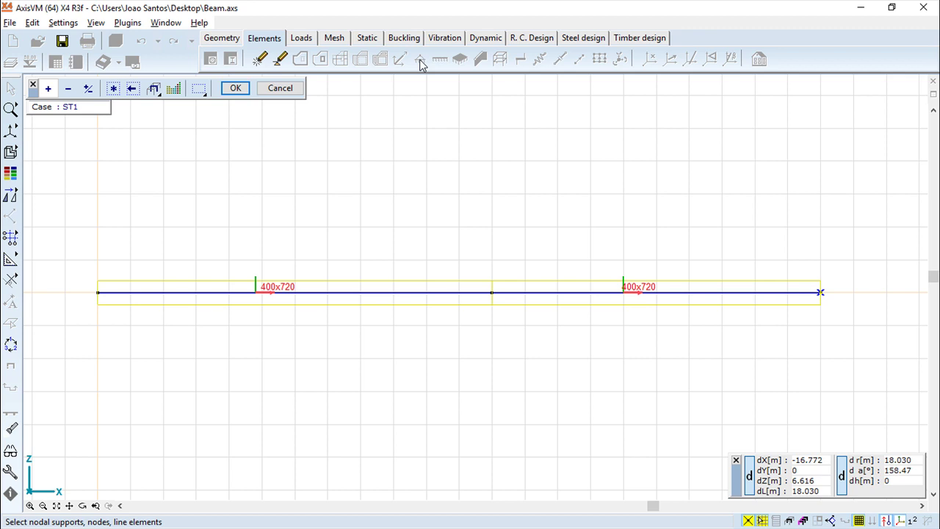
{"action": "left_click", "coordinate": [492, 292]}
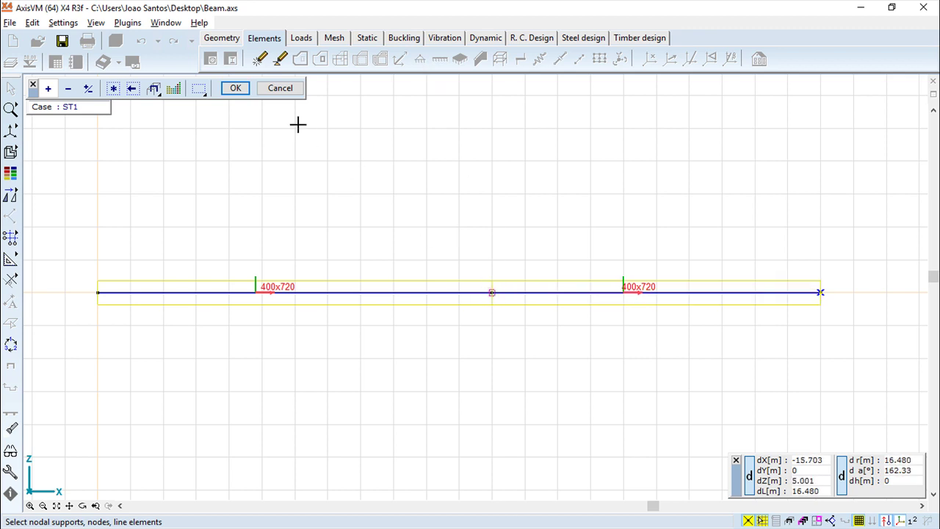
{"action": "left_click", "coordinate": [236, 90]}
{"action": "left_click_drag", "start_coordinate": [409, 138], "coordinate": [321, 125]}
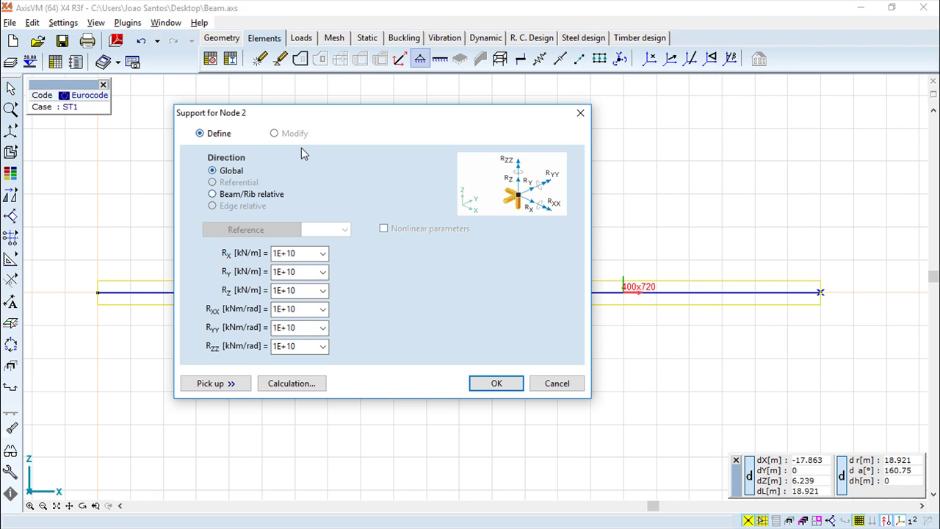
- Set the Ry, Rxx, Ryy and Rzz stiffnesses to 0 and create the middle support
{"action": "double_click", "coordinate": [305, 273]}
{"action": "type", "text": "0"}
{"action": "double_click", "coordinate": [305, 310]}
{"action": "type", "text": "0"}
{"action": "double_click", "coordinate": [304, 327]}
{"action": "type", "text": "0"}
{"action": "double_click", "coordinate": [303, 346]}
{"action": "type", "text": "0"}
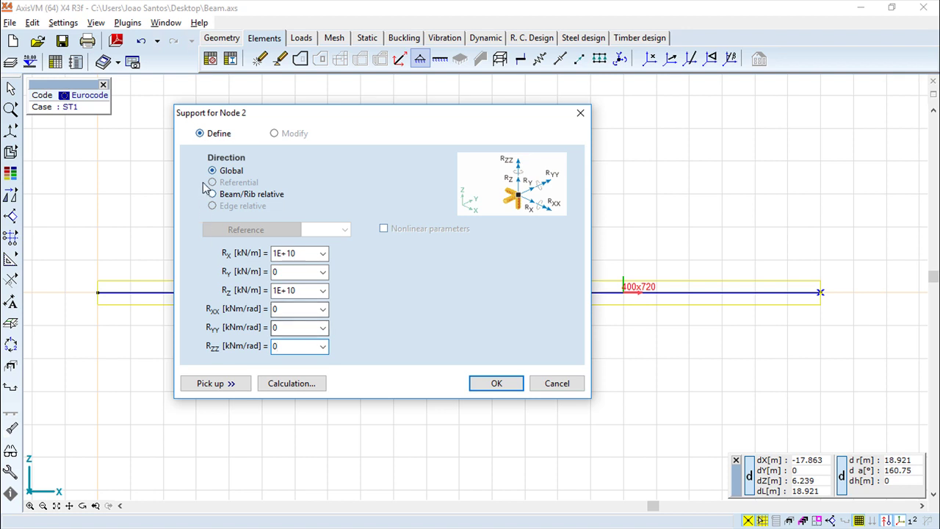
{"action": "left_click", "coordinate": [491, 386]}
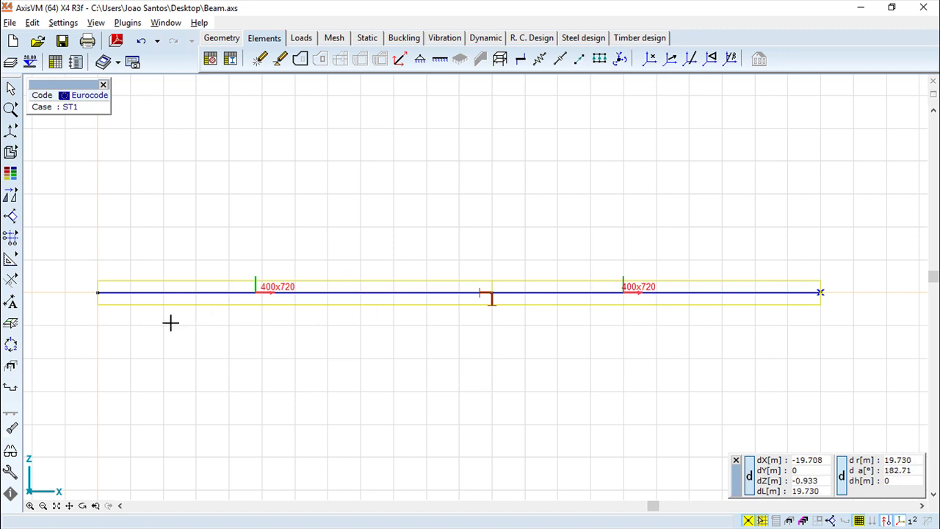
- Start nodal supports on both end nodes of the beam
{"action": "left_click", "coordinate": [421, 59]}
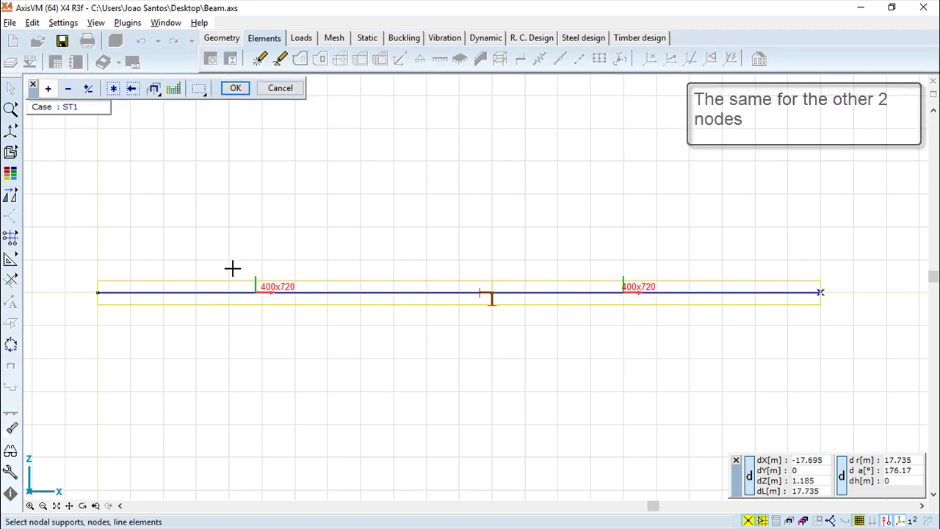
{"action": "left_click", "coordinate": [97, 293]}
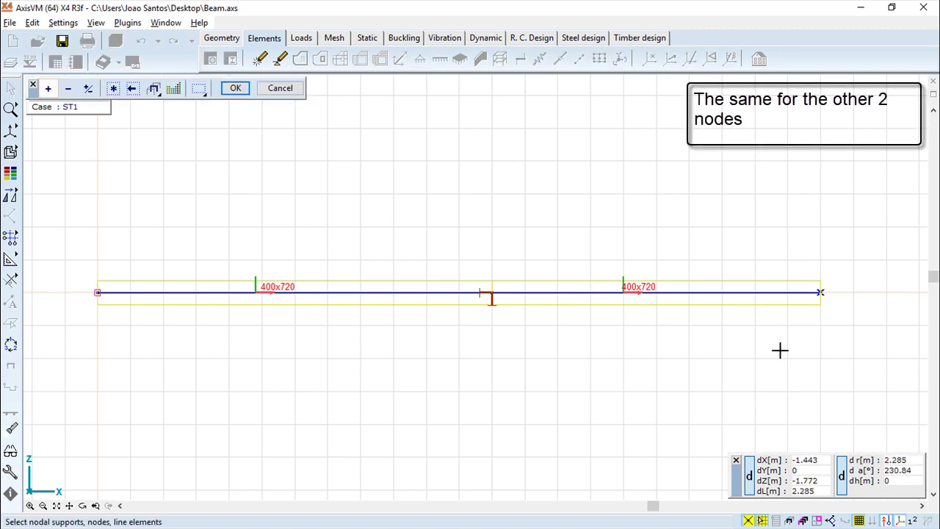
{"action": "left_click", "coordinate": [821, 296]}
{"action": "left_click", "coordinate": [808, 294]}
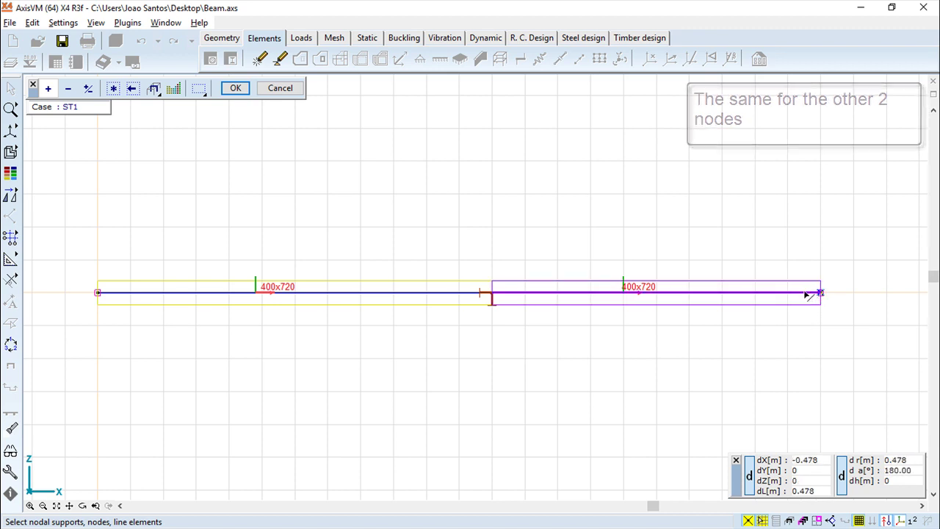
{"action": "left_click", "coordinate": [235, 88]}
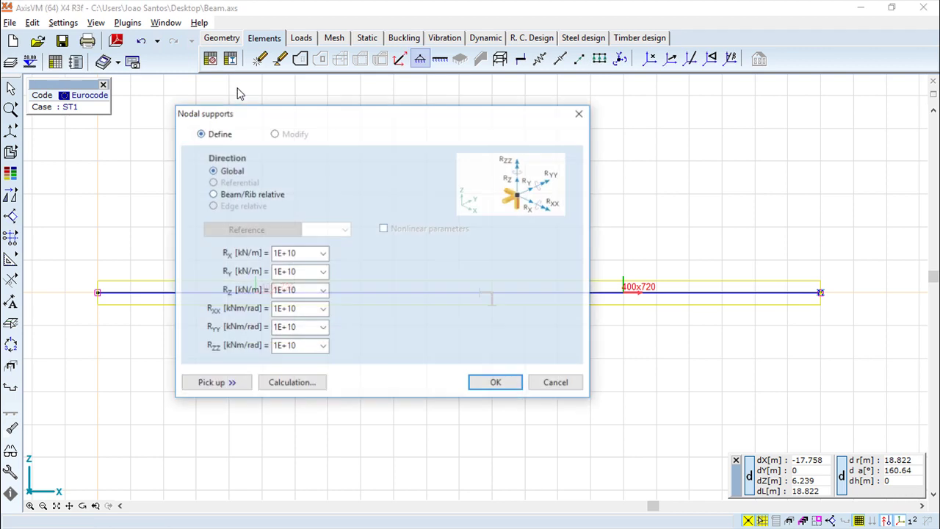
{"action": "left_click_drag", "start_coordinate": [349, 123], "coordinate": [529, 134]}
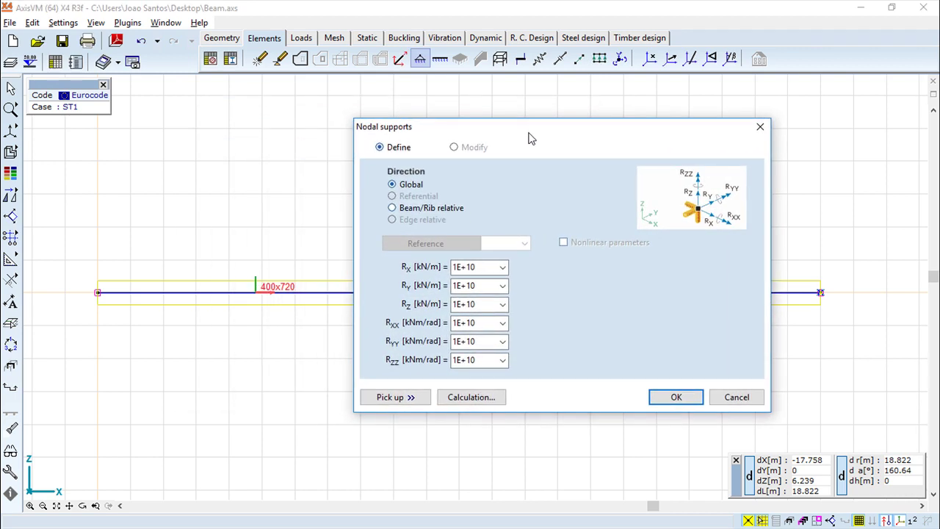
- Set Rx, Ry, Rxx, Ryy and Rzz to 0, keep Rz at 1E+10, and create both end supports
{"action": "double_click", "coordinate": [486, 266]}
{"action": "type", "text": "0"}
{"action": "double_click", "coordinate": [483, 285]}
{"action": "type", "text": "0"}
{"action": "double_click", "coordinate": [490, 322]}
{"action": "type", "text": "0"}
{"action": "double_click", "coordinate": [485, 342]}
{"action": "type", "text": "0"}
{"action": "double_click", "coordinate": [484, 359]}
{"action": "type", "text": "0"}
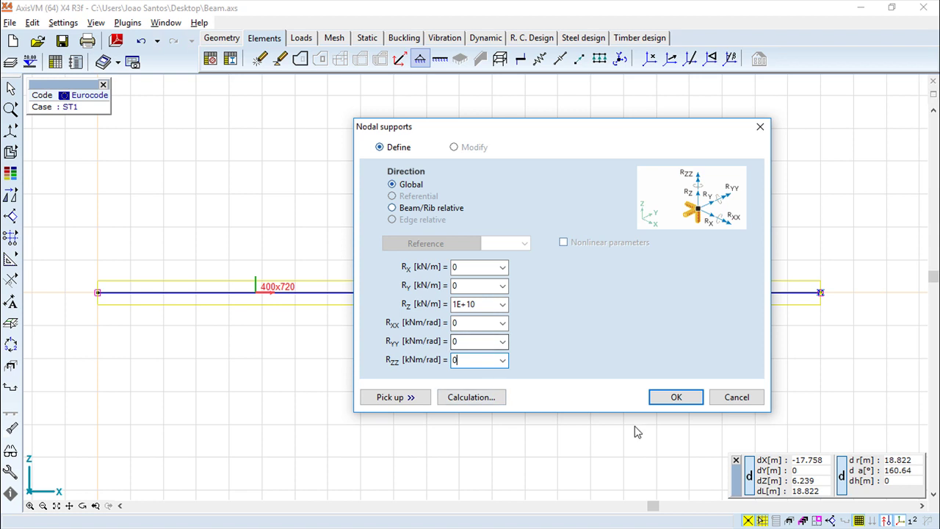
{"action": "left_click", "coordinate": [668, 397]}
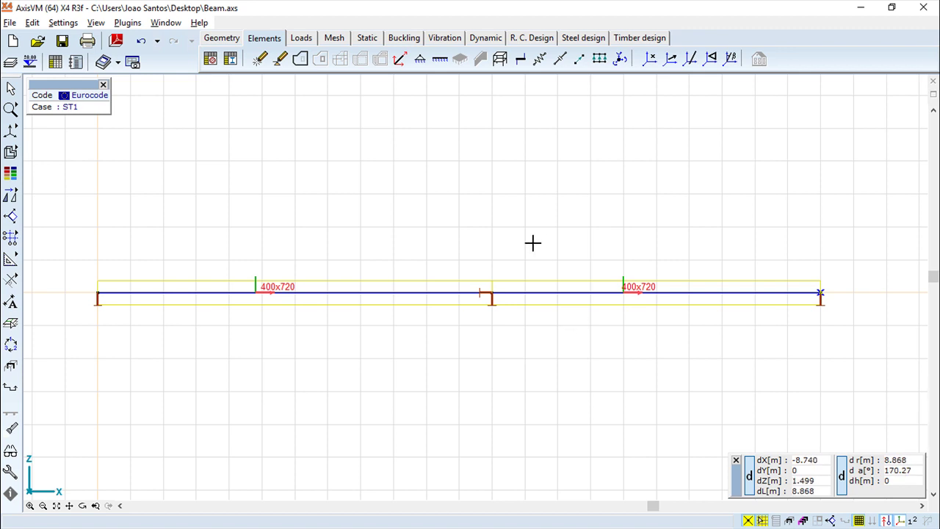
- Switch to a perspective view and rename load case ST1 to 'Self Weight'
{"action": "left_click", "coordinate": [12, 130]}
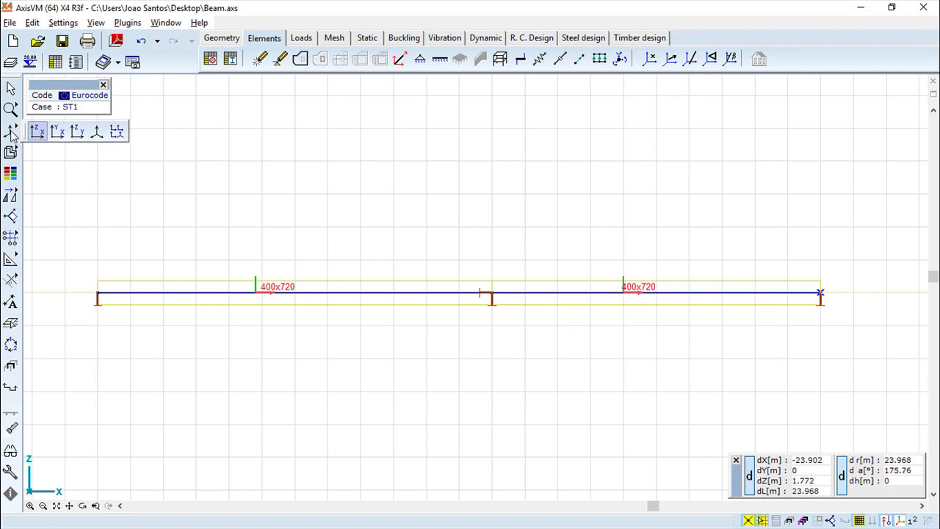
{"action": "left_click", "coordinate": [93, 134]}
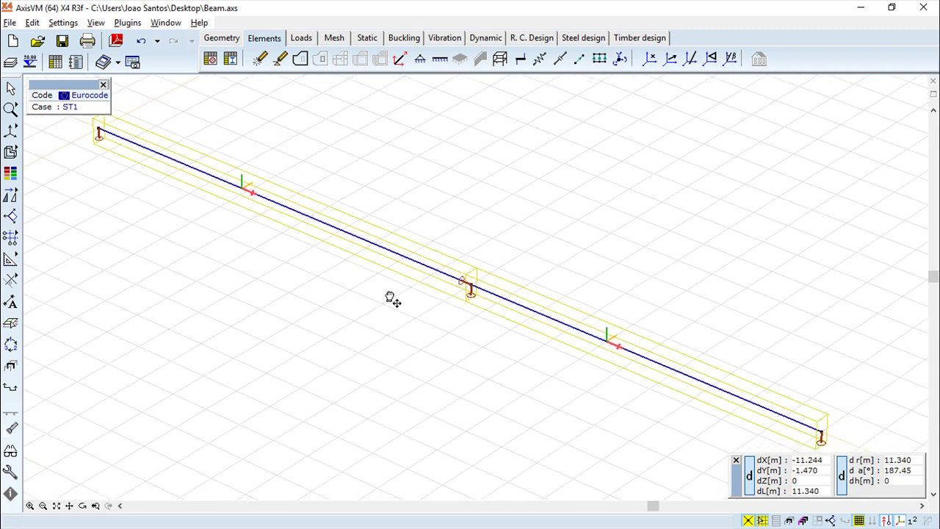
{"action": "left_click", "coordinate": [302, 45]}
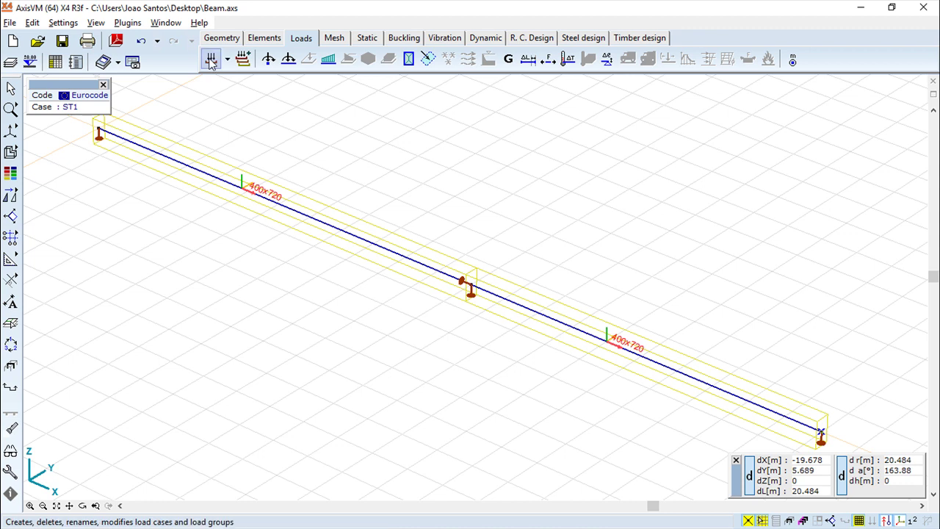
{"action": "left_click", "coordinate": [229, 65]}
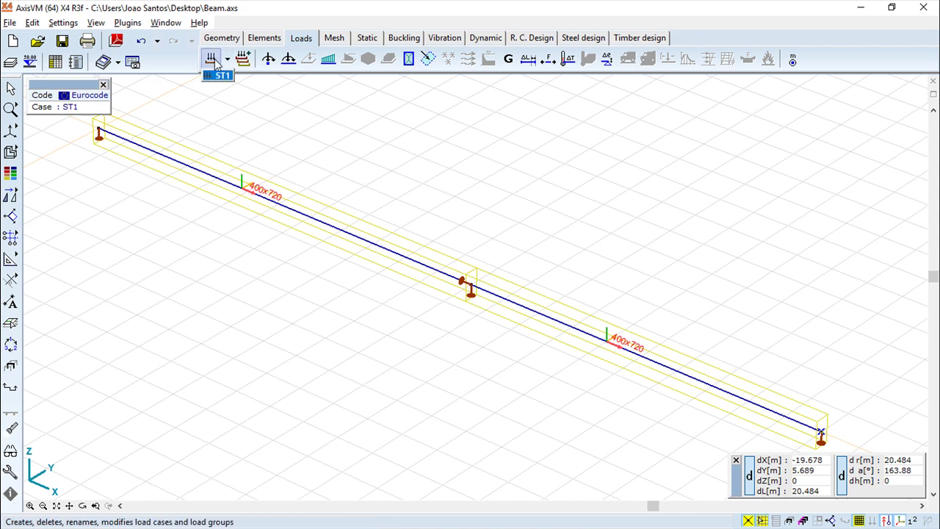
{"action": "left_click", "coordinate": [211, 59]}
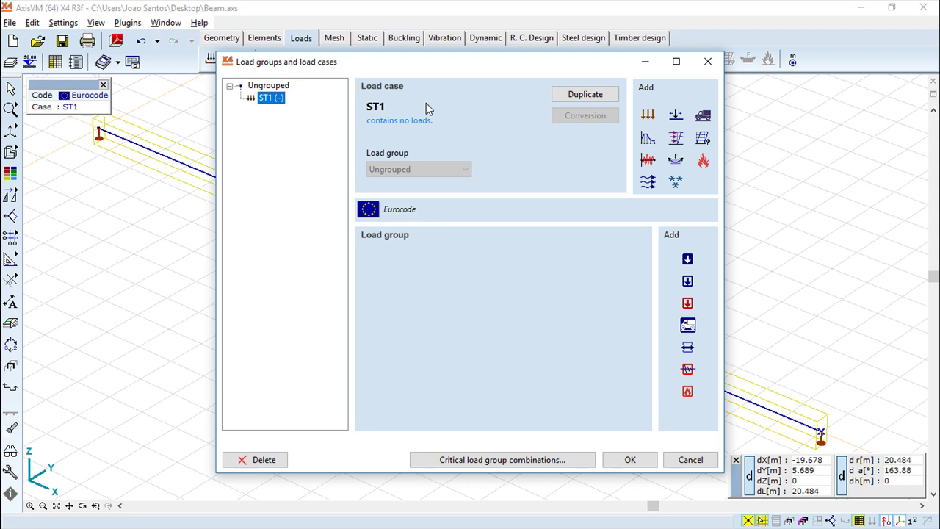
{"action": "left_click", "coordinate": [266, 103]}
{"action": "type", "text": "Self Weight"}
{"action": "key", "text": "Return"}
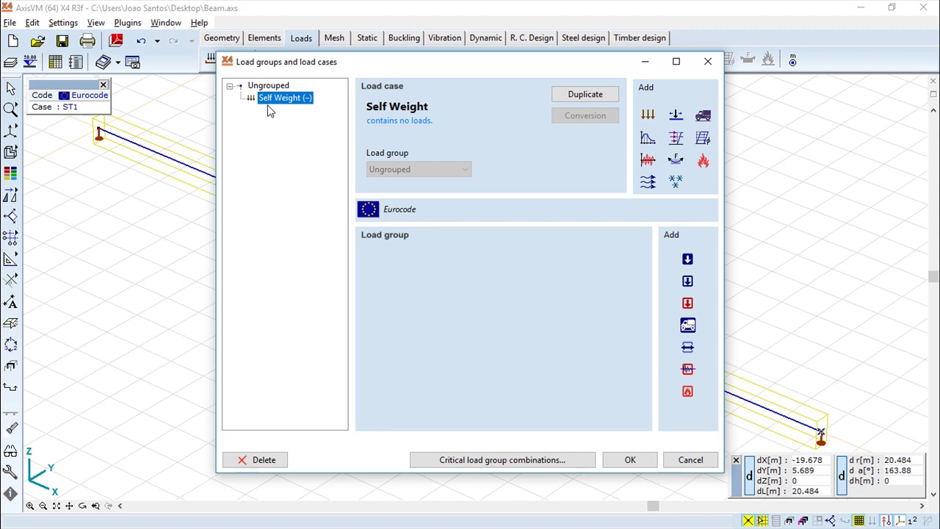
{"action": "left_click", "coordinate": [629, 460]}
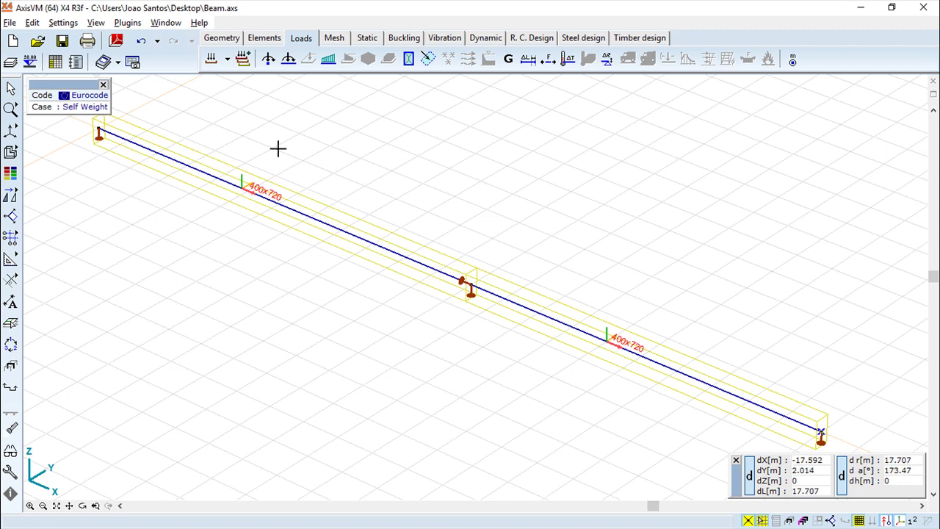
- Hide the 3D object contours, cross-section shapes, beam local axes and cross-section name labels
{"action": "left_click", "coordinate": [228, 60]}
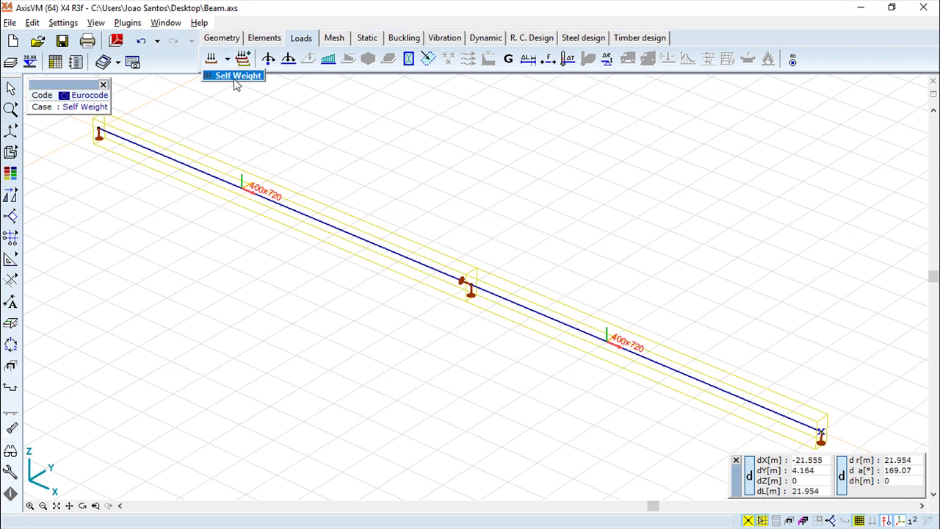
{"action": "left_click", "coordinate": [236, 77]}
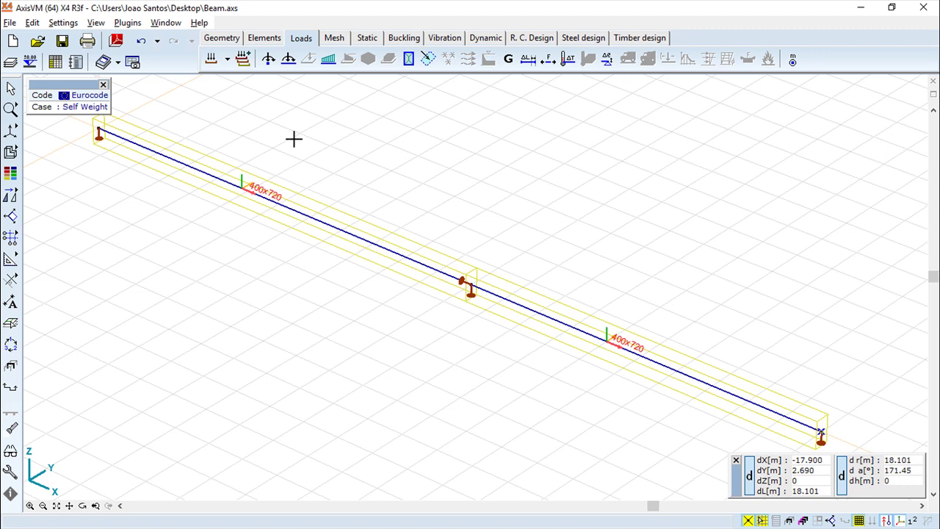
{"action": "left_click", "coordinate": [11, 456]}
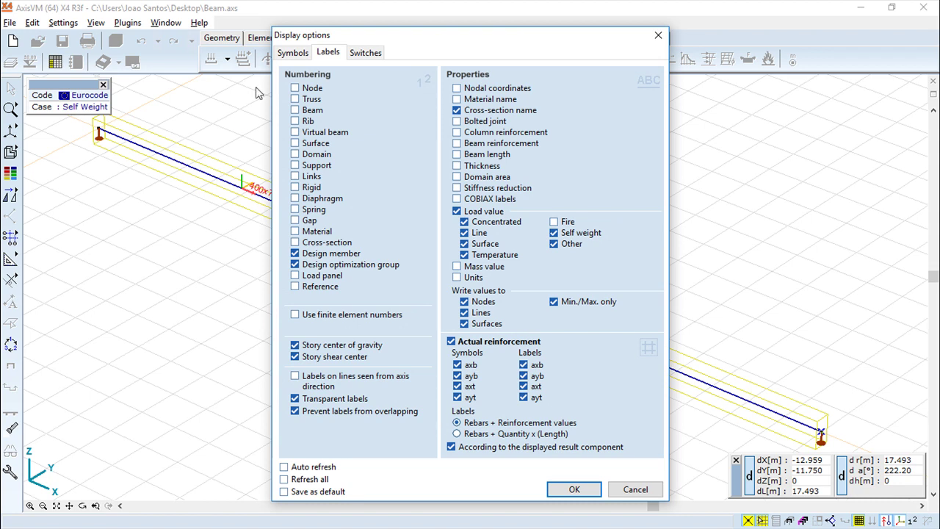
{"action": "left_click", "coordinate": [292, 52]}
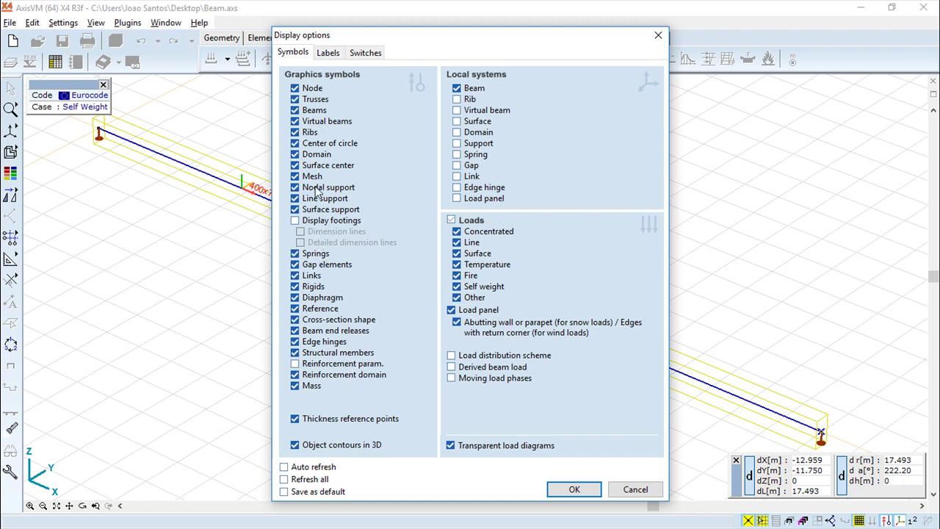
{"action": "left_click", "coordinate": [295, 446]}
{"action": "left_click", "coordinate": [295, 320]}
{"action": "left_click", "coordinate": [460, 90]}
{"action": "left_click", "coordinate": [329, 54]}
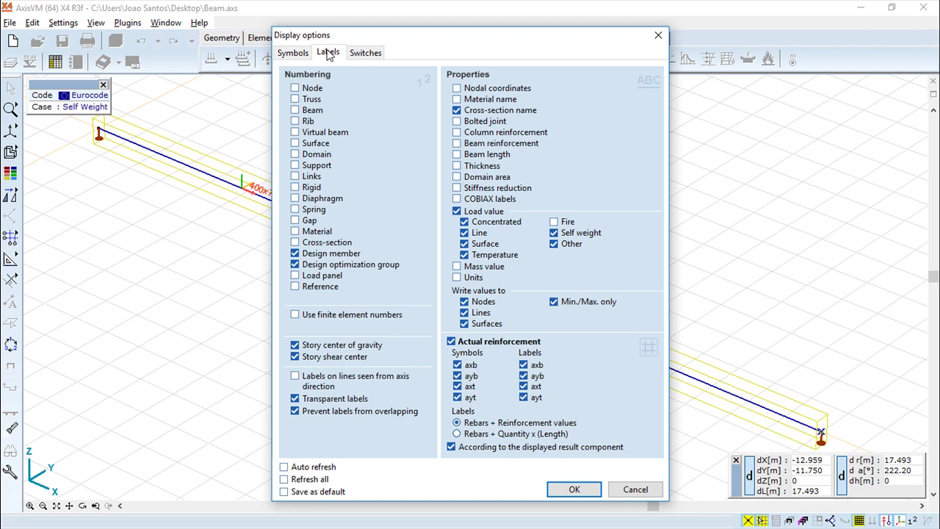
{"action": "left_click", "coordinate": [457, 111]}
{"action": "left_click", "coordinate": [569, 488]}
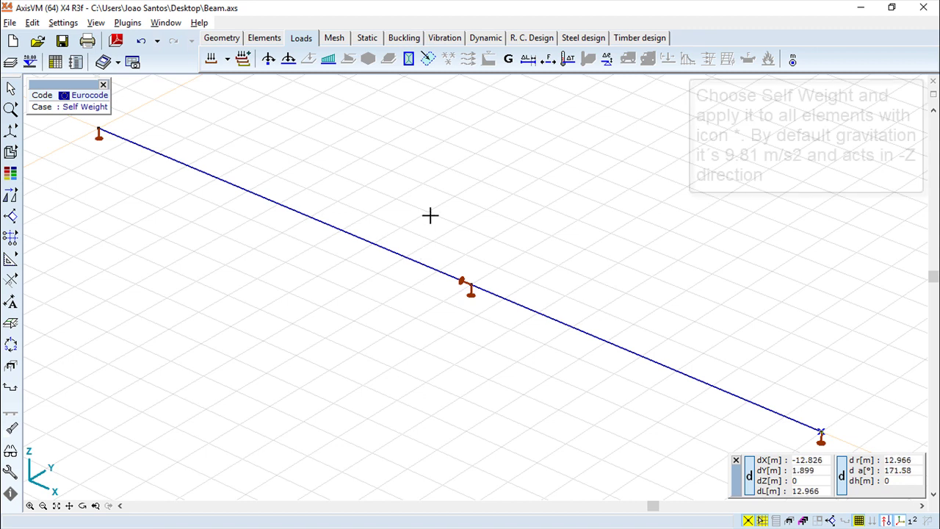
- Apply self weight (G) to all beam elements
{"action": "left_click", "coordinate": [508, 58]}
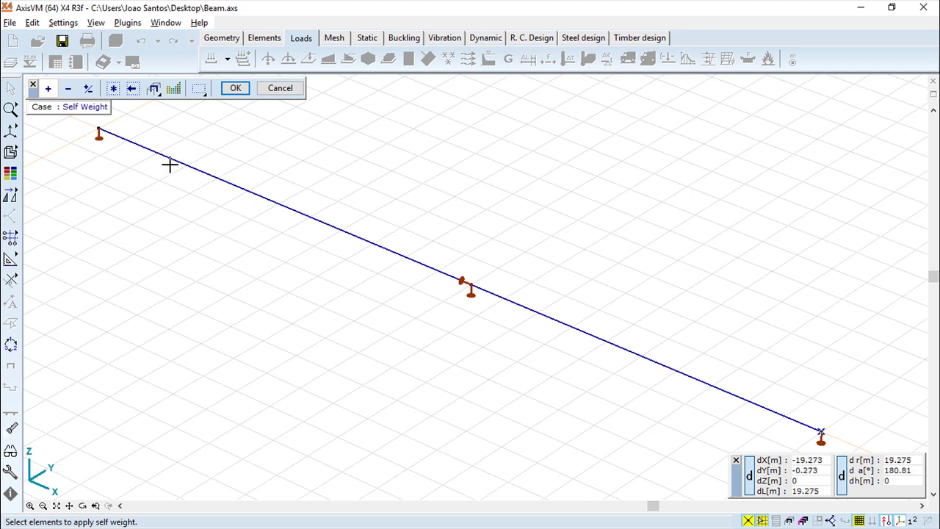
{"action": "left_click", "coordinate": [114, 91]}
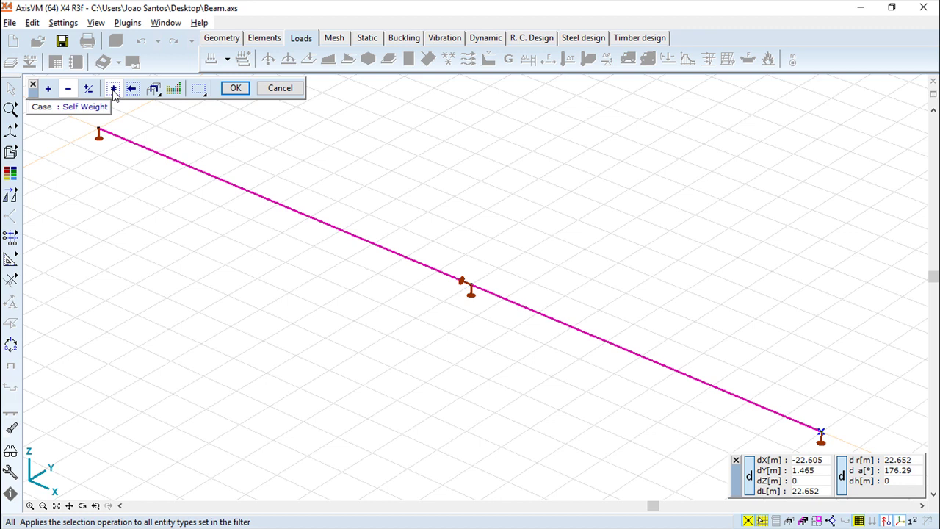
{"action": "left_click", "coordinate": [235, 89]}
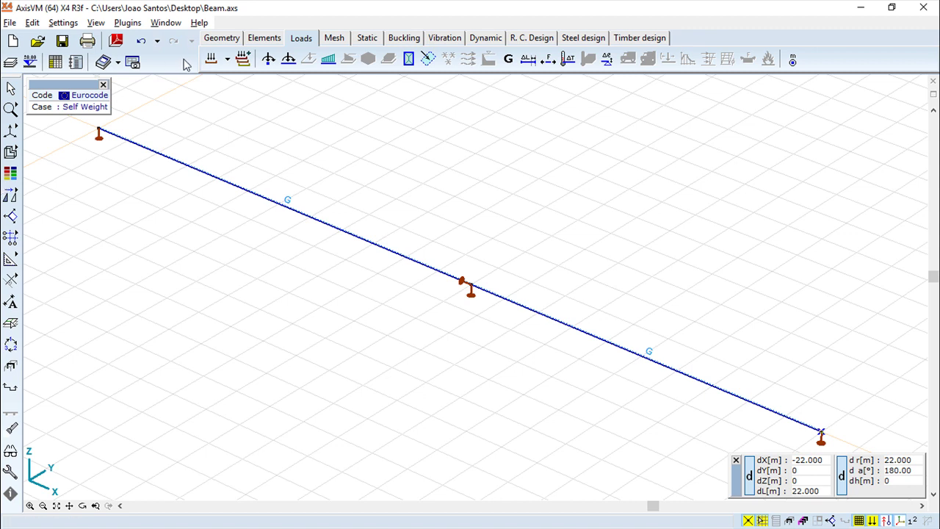
- Add a new static load case named 'Live Load 1'
{"action": "left_click", "coordinate": [210, 60]}
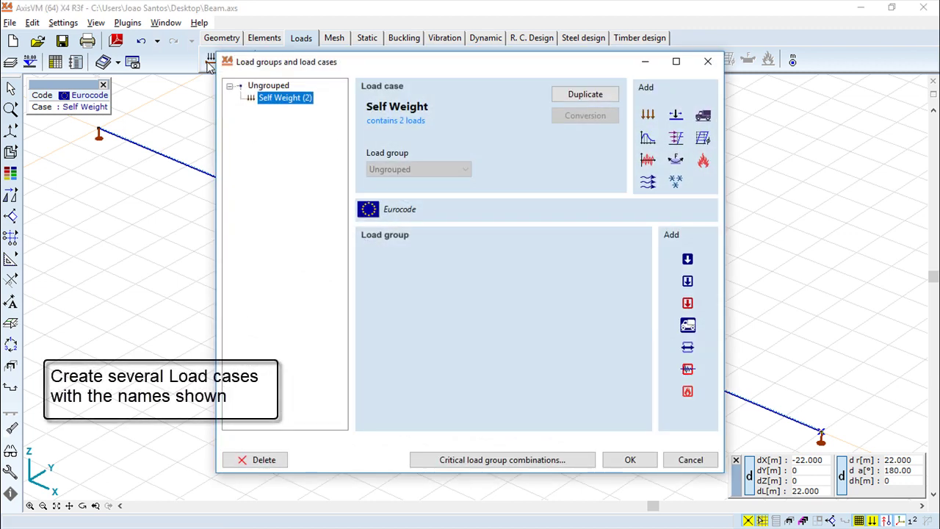
{"action": "mouse_move", "coordinate": [550, 62]}
{"action": "left_mouse_down"}
{"action": "mouse_move", "coordinate": [566, 166]}
{"action": "mouse_move", "coordinate": [562, 92]}
{"action": "left_mouse_up"}
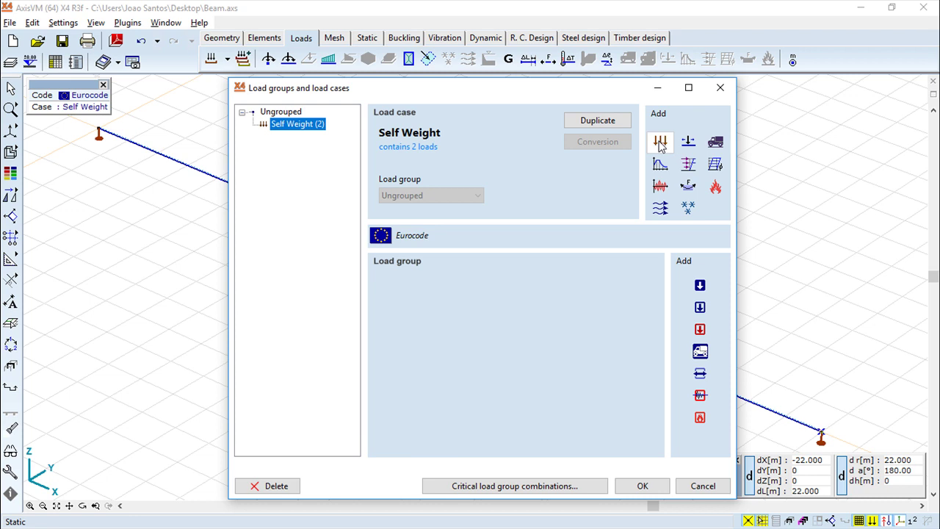
{"action": "left_click", "coordinate": [659, 143]}
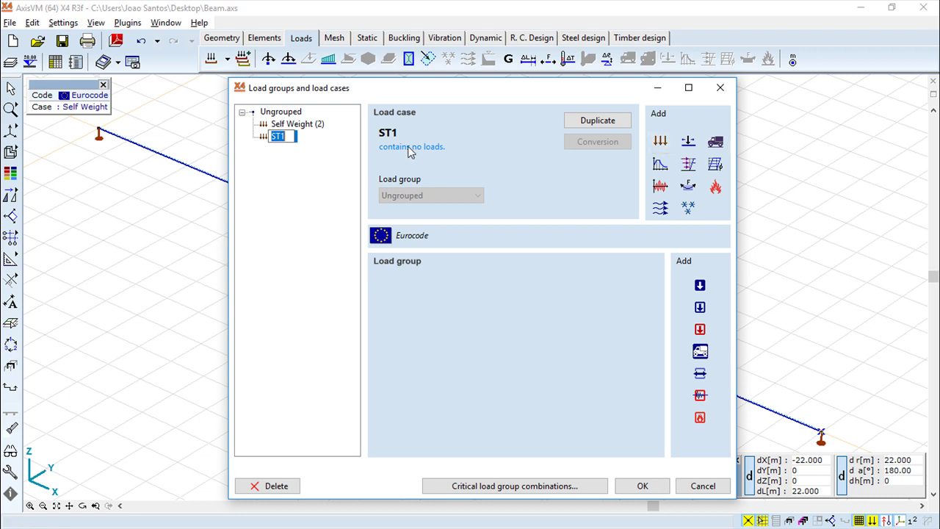
{"action": "type", "text": "Live Load 1"}
{"action": "key", "text": "Return"}
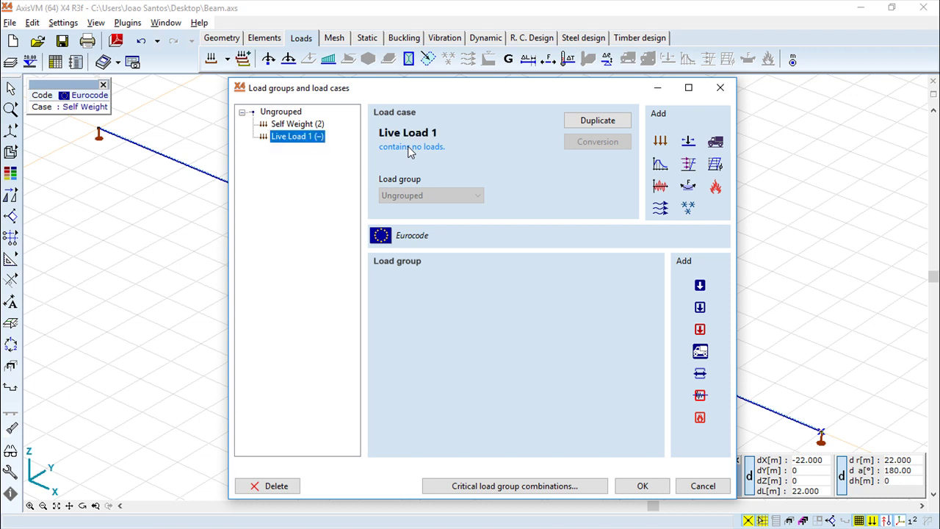
- Add the 'Live Load 2' and 'Support Displacement' cases and make Live Load 1 current
{"action": "left_click", "coordinate": [661, 142]}
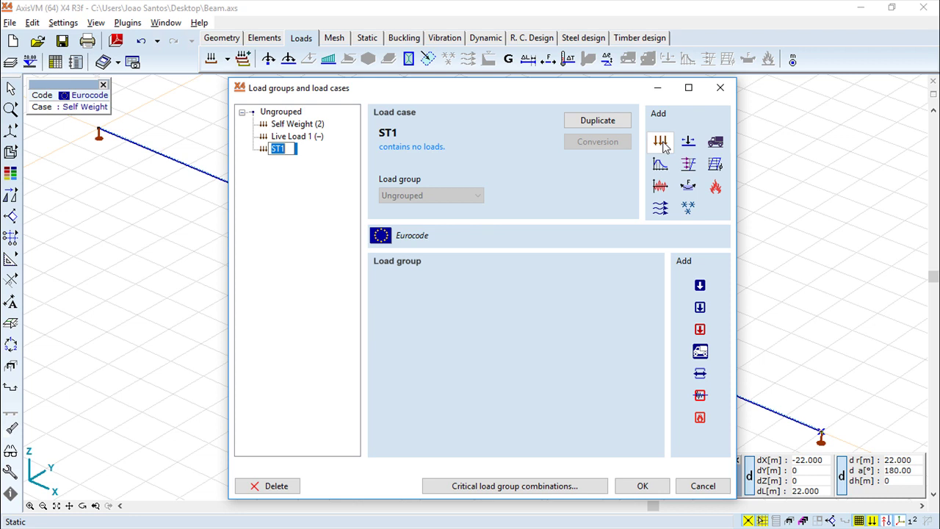
{"action": "type", "text": "Live"}
{"action": "type", "text": " Load 2"}
{"action": "key", "text": "Return"}
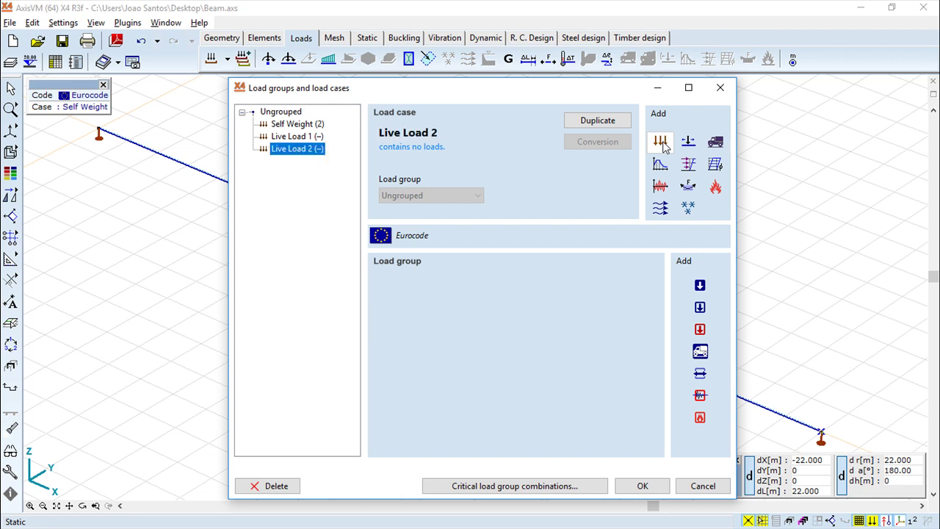
{"action": "left_click", "coordinate": [662, 143]}
{"action": "type", "text": "Support Displacement"}
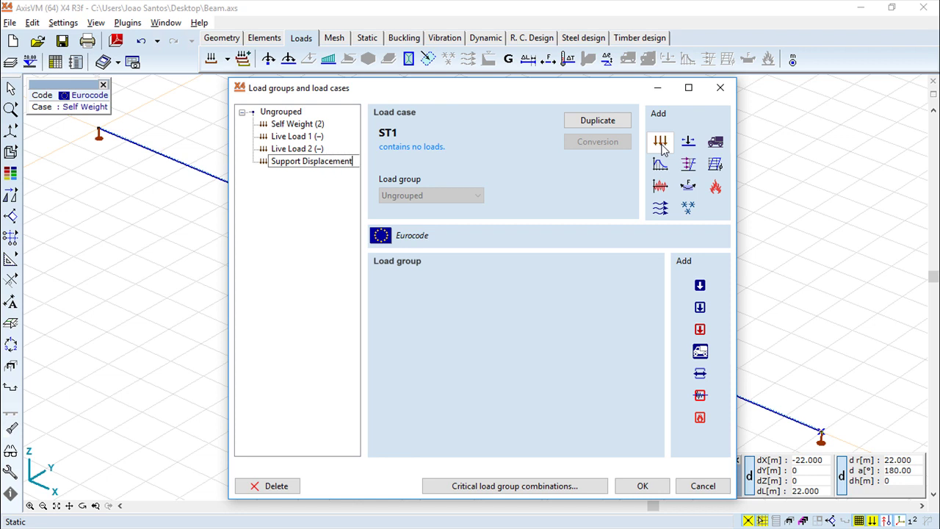
{"action": "key", "text": "Return"}
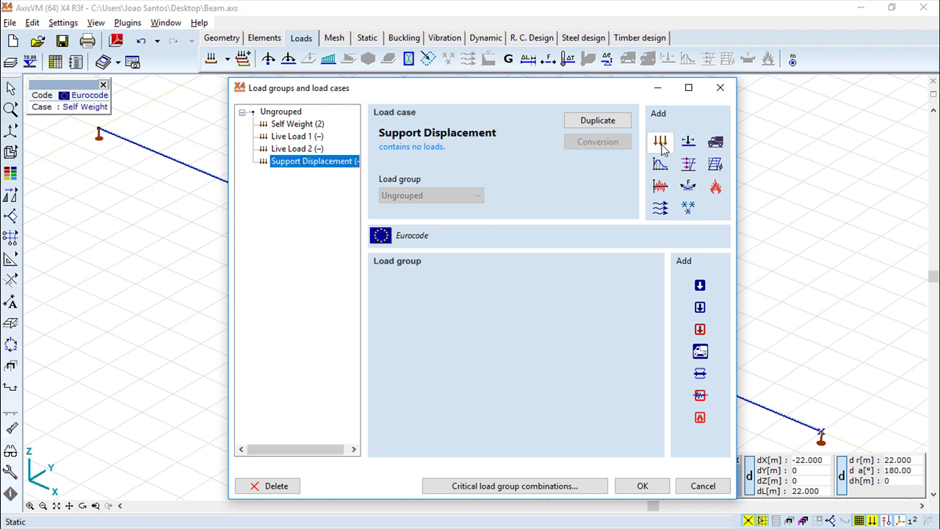
{"action": "left_click", "coordinate": [300, 138]}
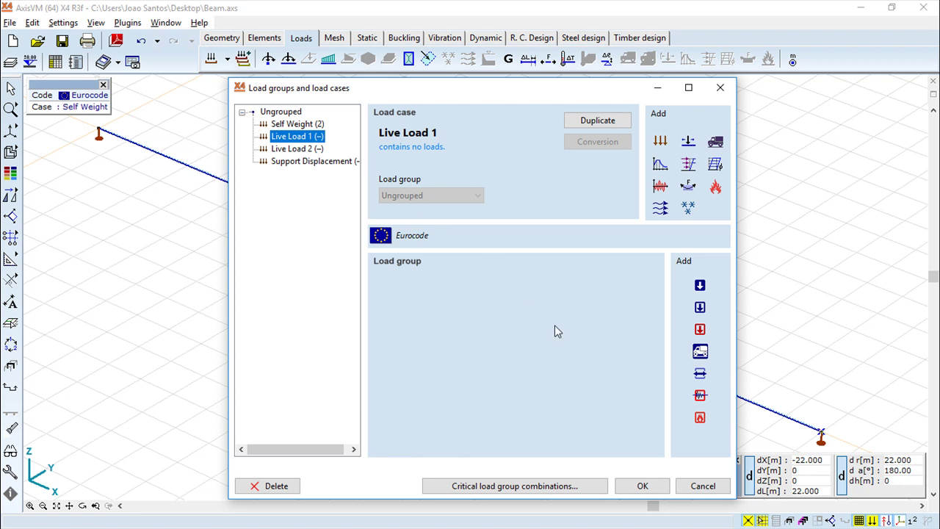
{"action": "left_click", "coordinate": [646, 488]}
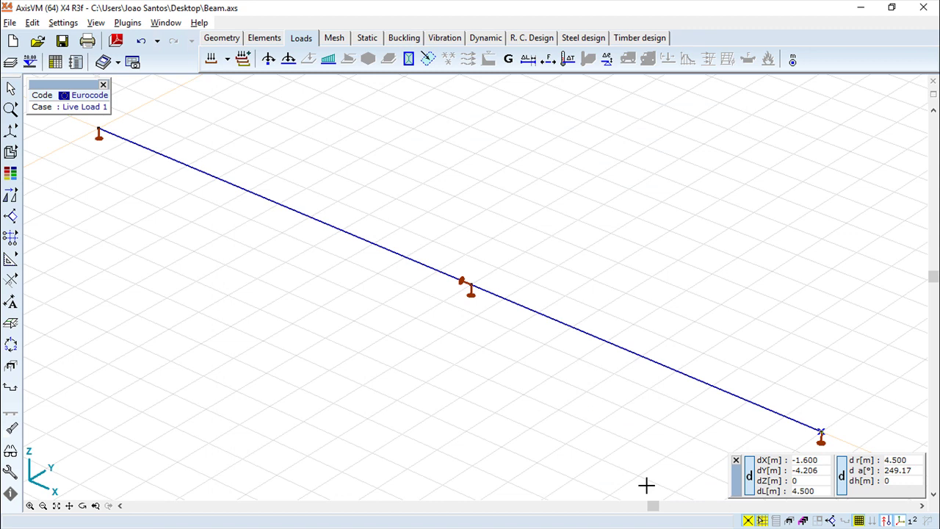
- Apply a uniform -17.5 kN/m distributed load, with pZ1 = pZ2, to the left span
{"action": "left_click", "coordinate": [328, 61]}
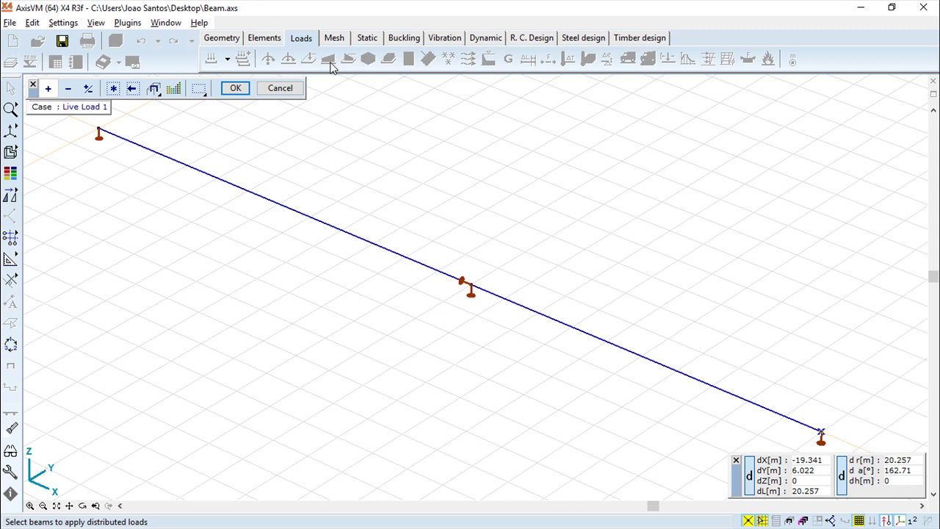
{"action": "left_click", "coordinate": [263, 200]}
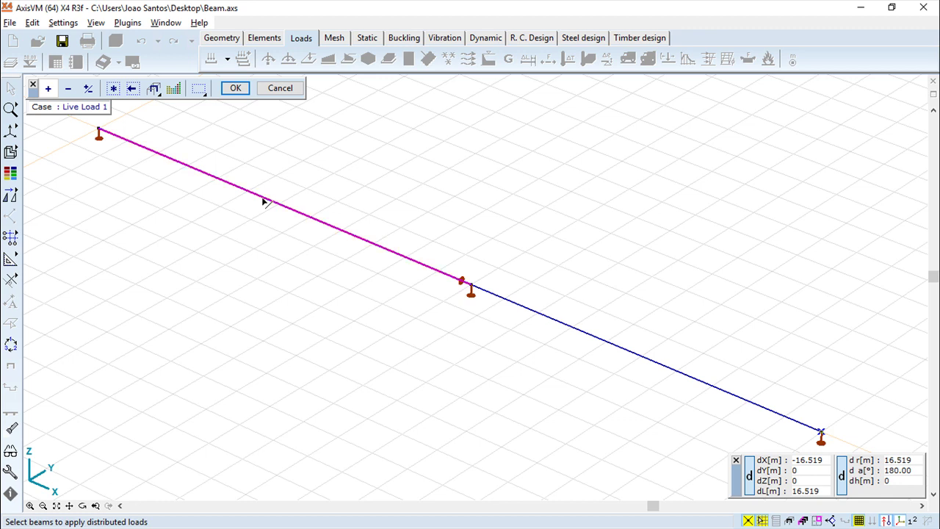
{"action": "left_click", "coordinate": [235, 93]}
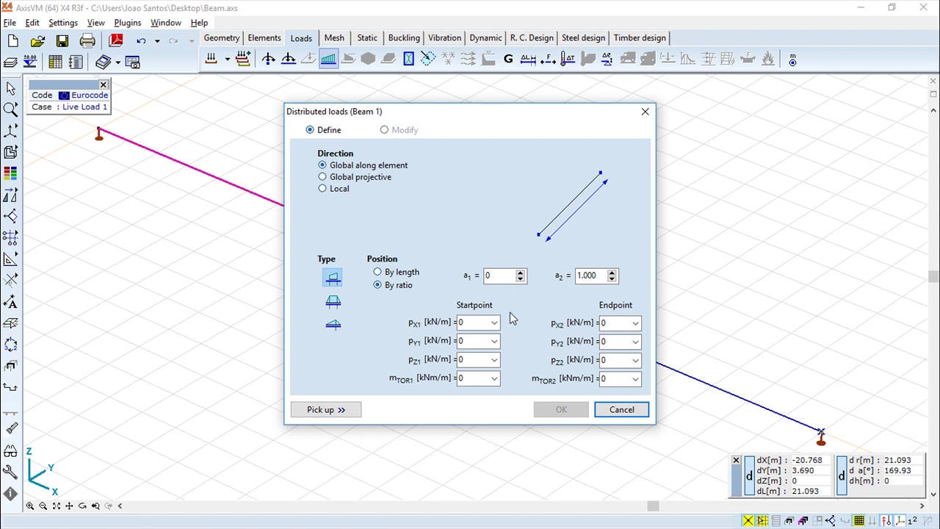
{"action": "left_click", "coordinate": [475, 359]}
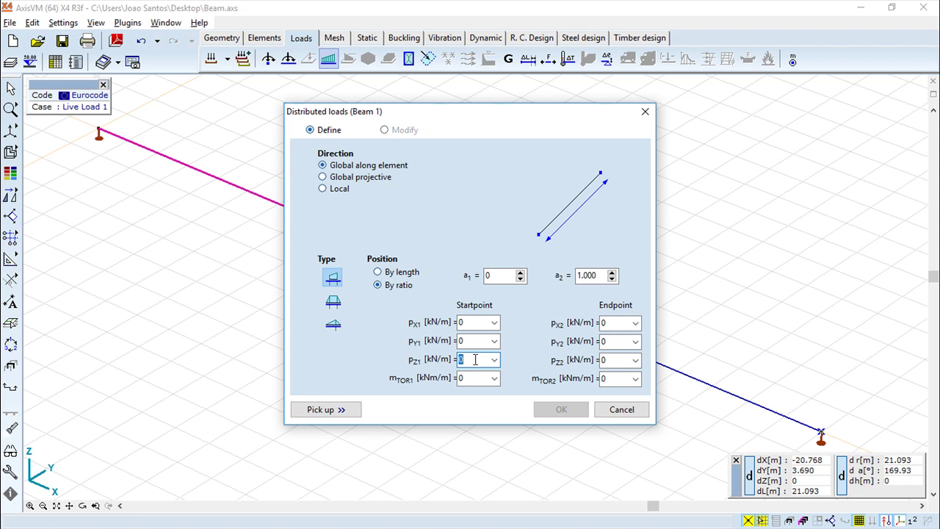
{"action": "type", "text": "-17.3"}
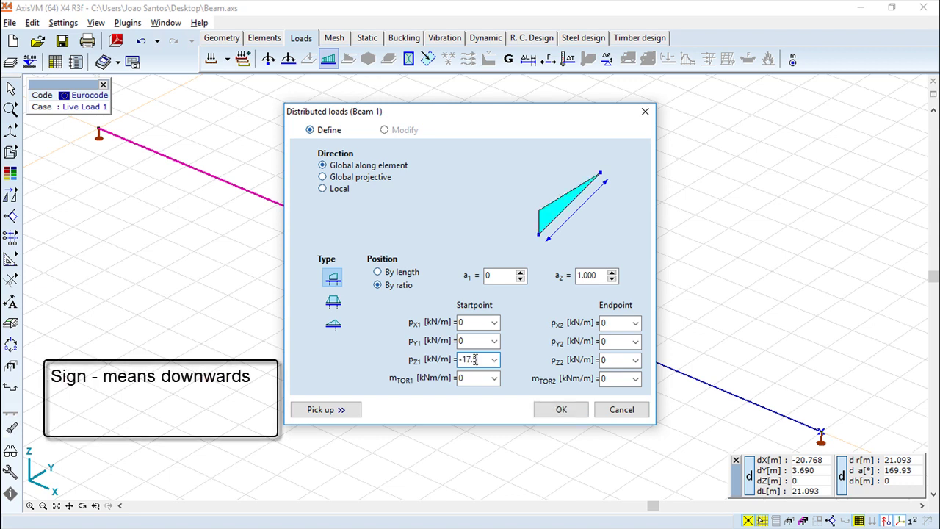
{"action": "left_click", "coordinate": [610, 360]}
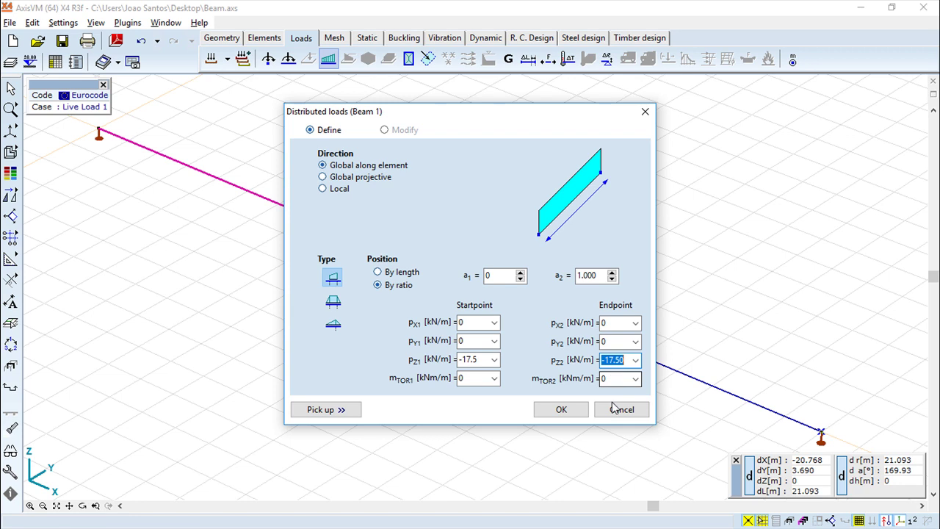
{"action": "left_click", "coordinate": [562, 410]}
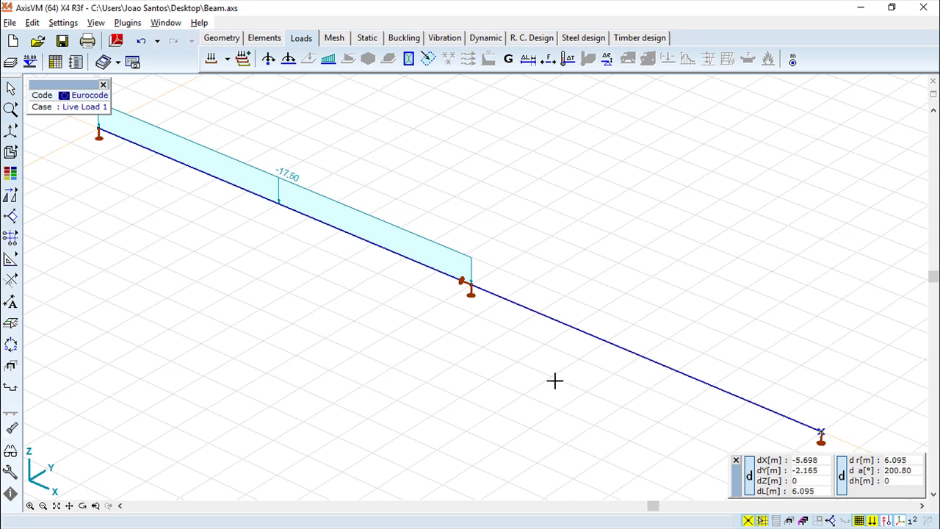
{"action": "left_click", "coordinate": [229, 59]}
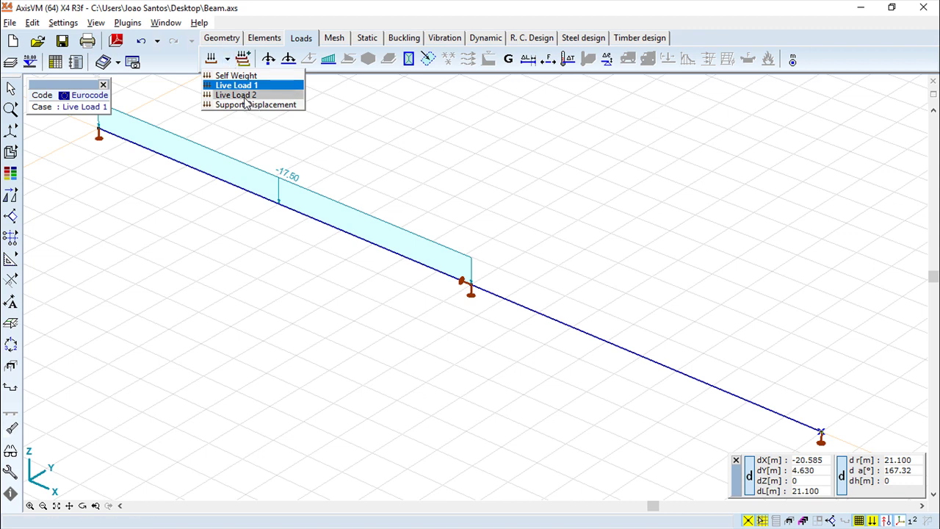
- Make Live Load 2 the current load case
{"action": "left_click", "coordinate": [243, 94]}
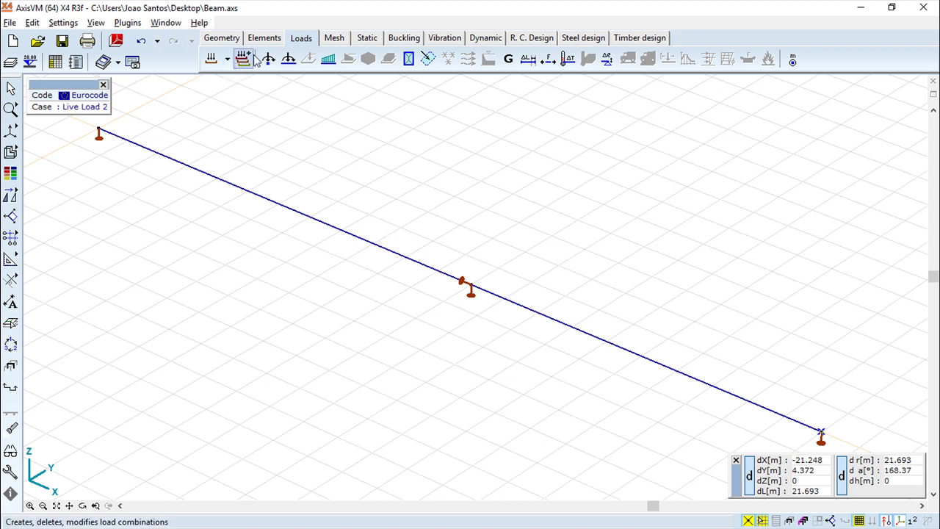
{"action": "left_click", "coordinate": [328, 60]}
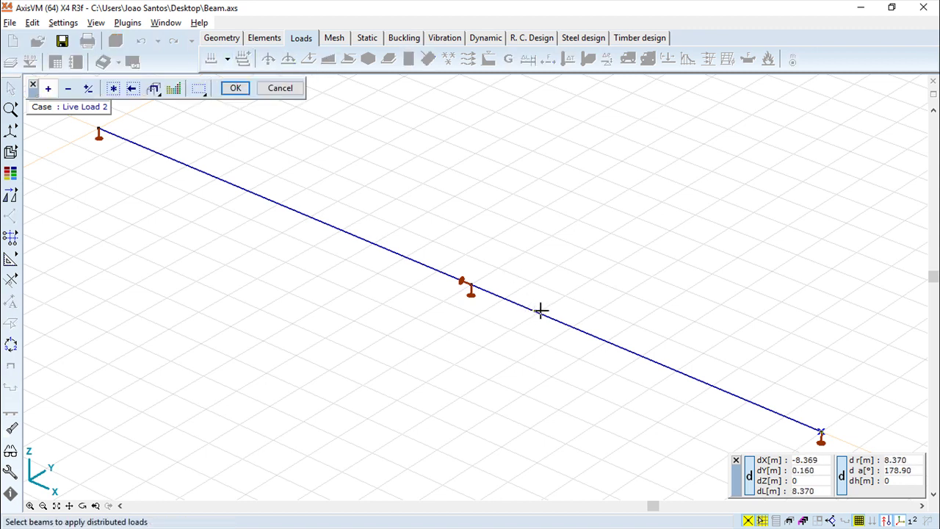
{"action": "left_click", "coordinate": [279, 88]}
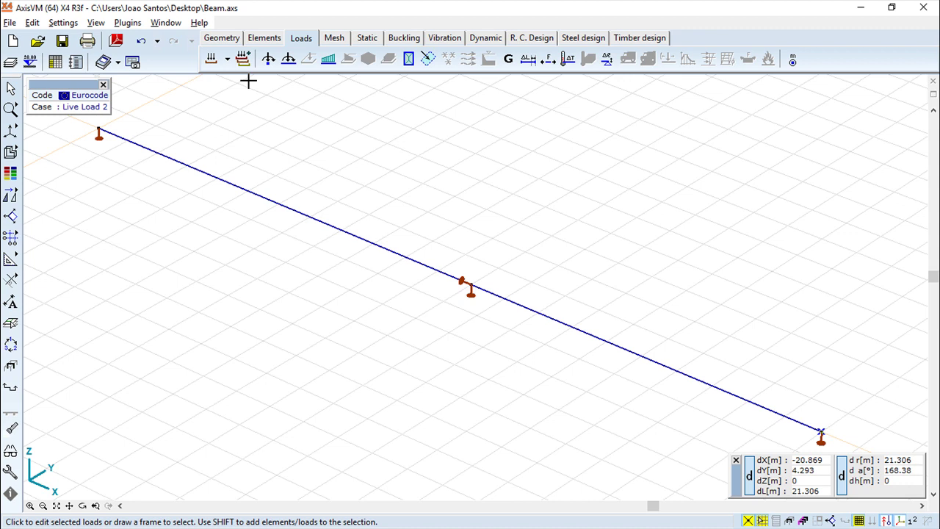
{"action": "left_click", "coordinate": [211, 59]}
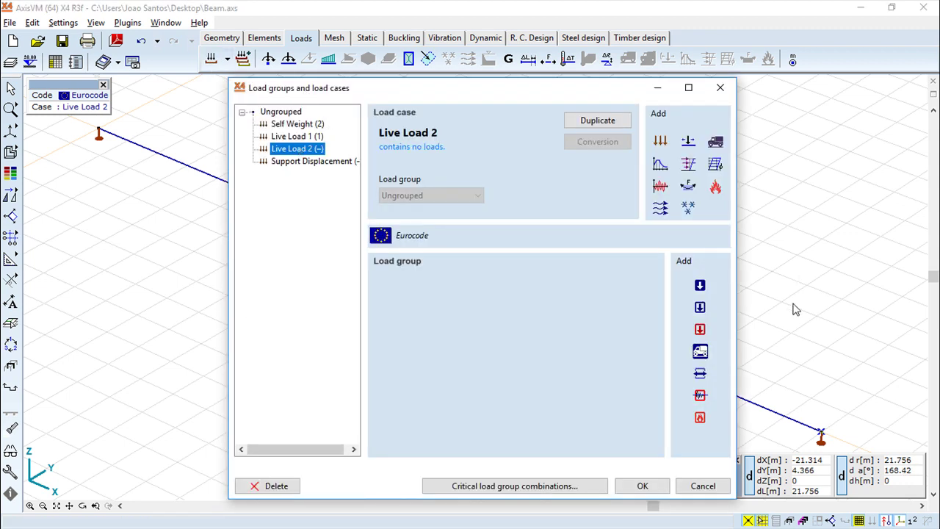
{"action": "left_click", "coordinate": [645, 485]}
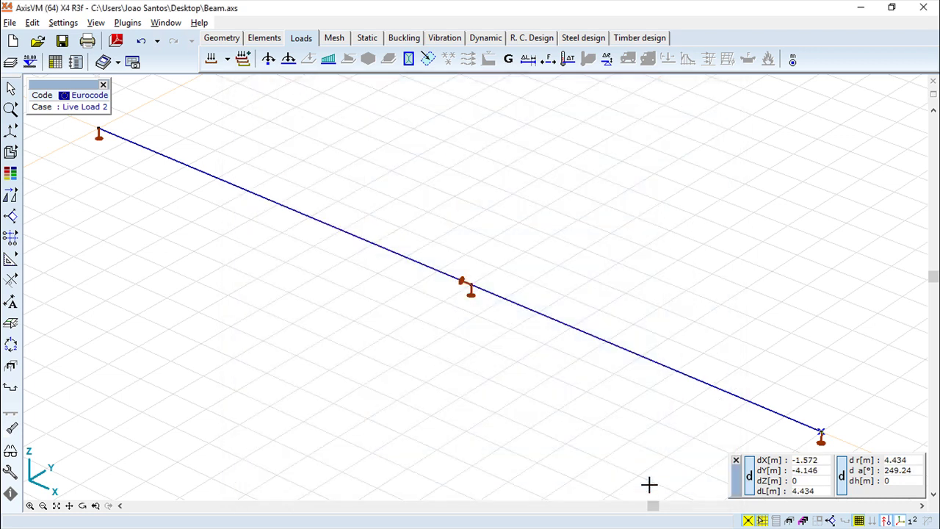
- Load the right span with a uniform -17.5 kN/m distributed load, with pZ1 = pZ2
{"action": "left_click", "coordinate": [554, 321]}
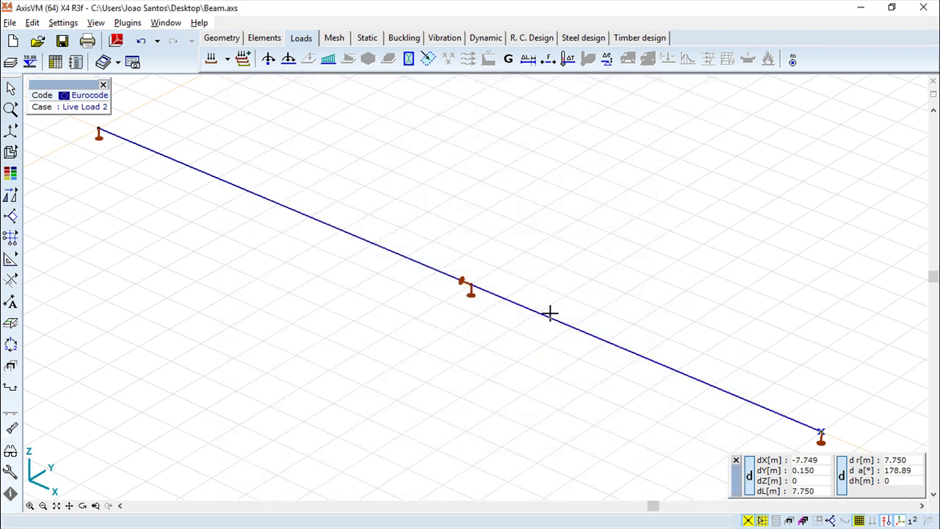
{"action": "left_click", "coordinate": [328, 58]}
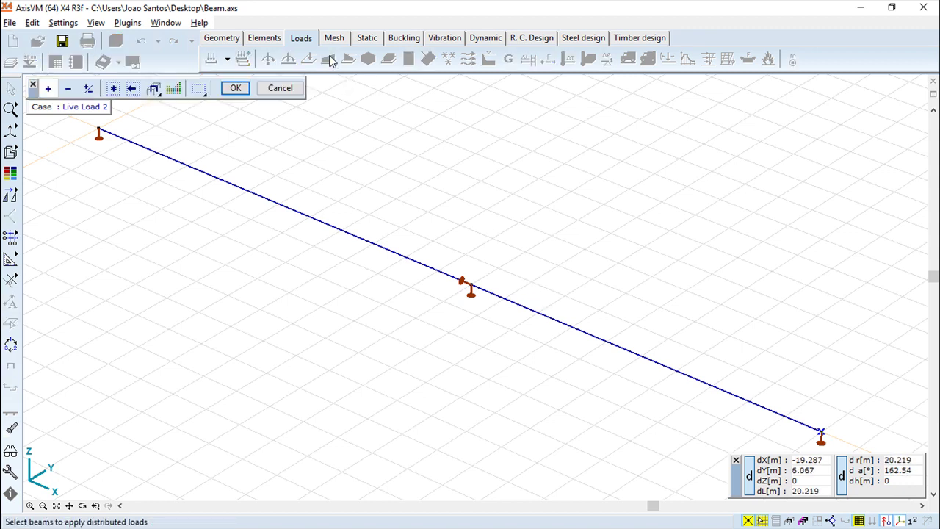
{"action": "left_click", "coordinate": [591, 338]}
{"action": "left_click", "coordinate": [235, 89]}
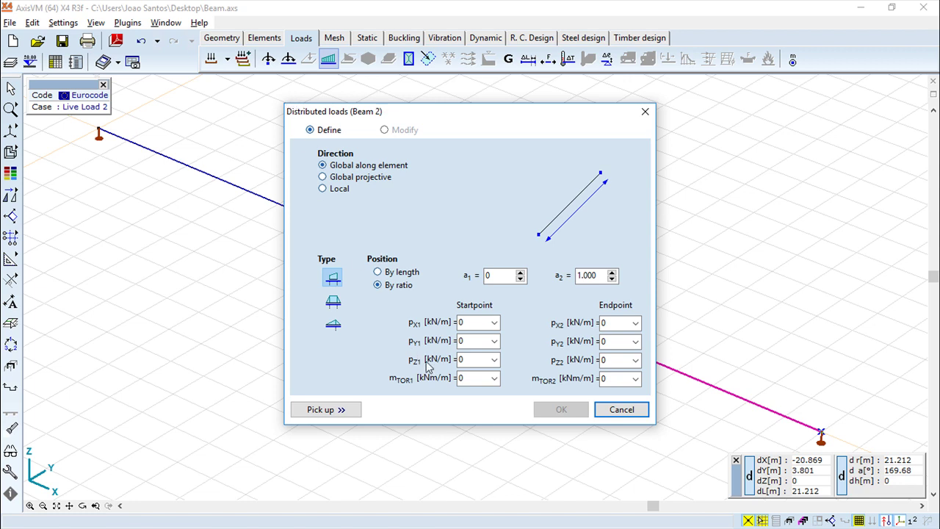
{"action": "double_click", "coordinate": [471, 360]}
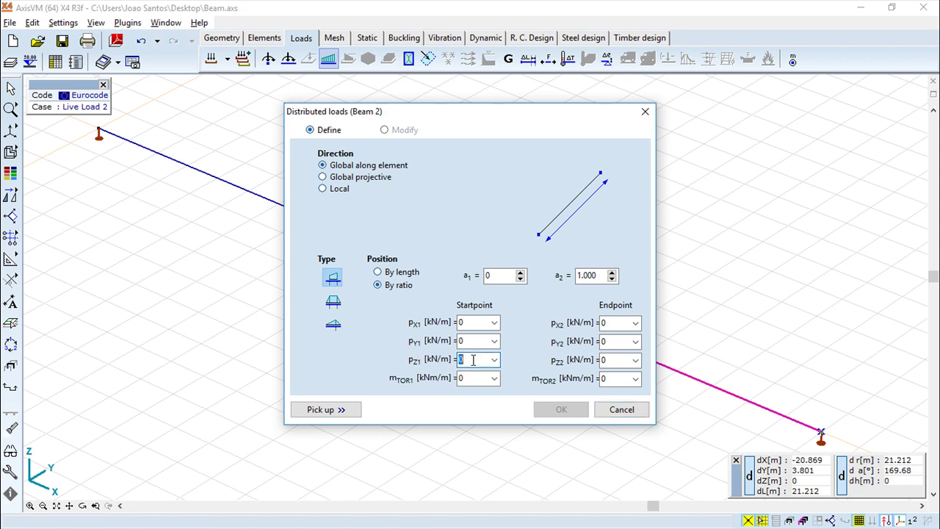
{"action": "type", "text": "-17.5"}
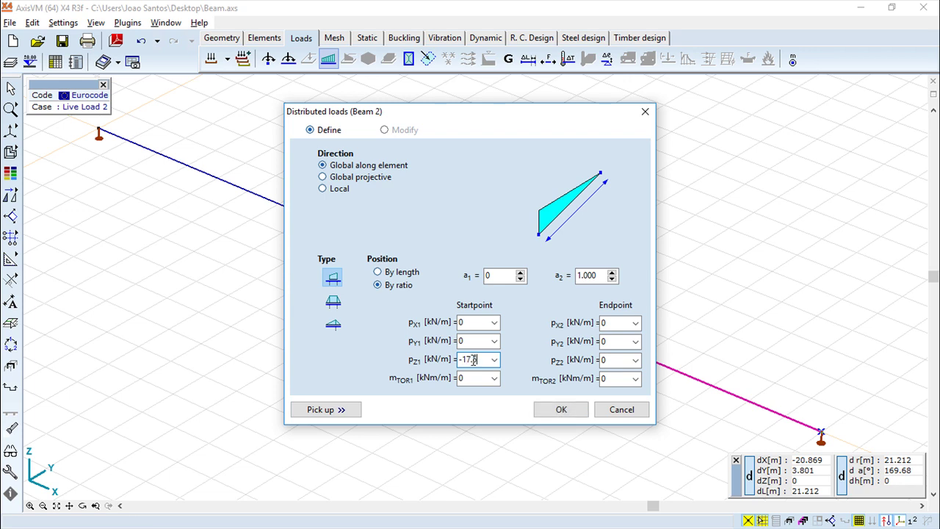
{"action": "left_click", "coordinate": [610, 362]}
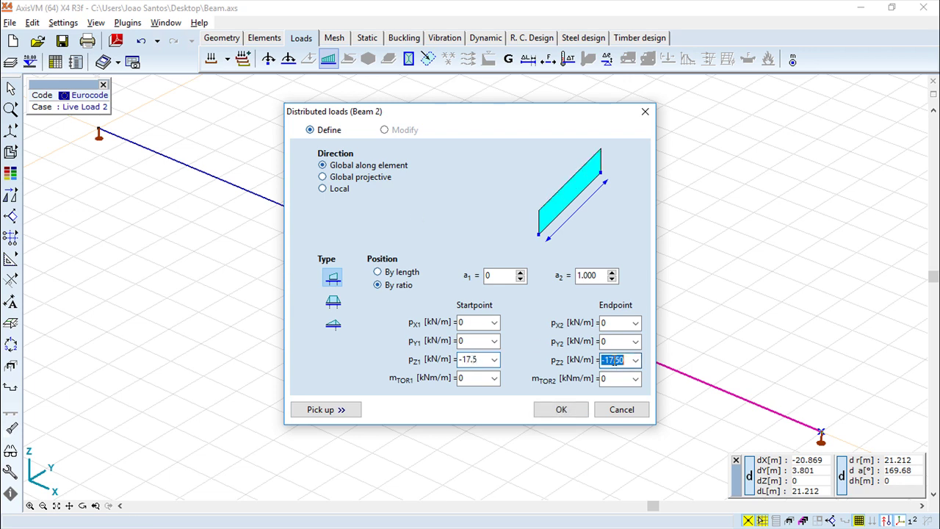
{"action": "left_click", "coordinate": [560, 409]}
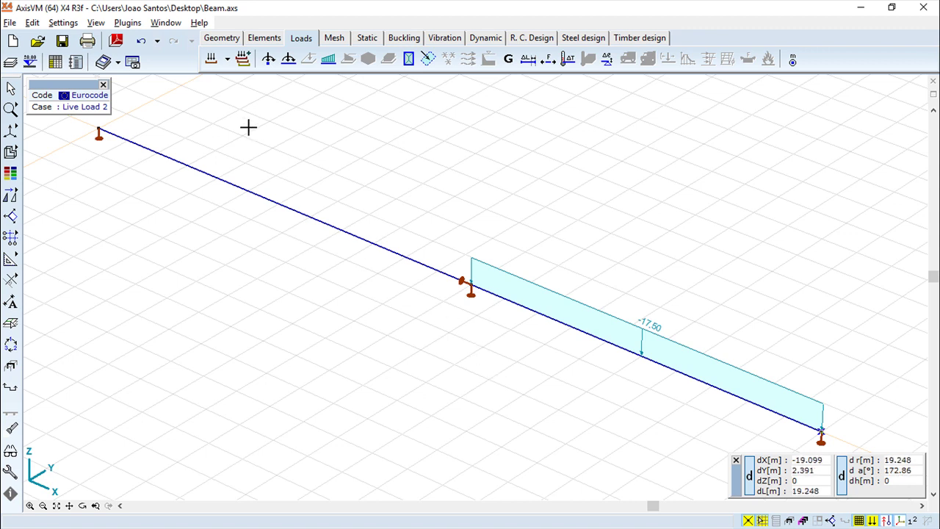
{"action": "left_click", "coordinate": [228, 62]}
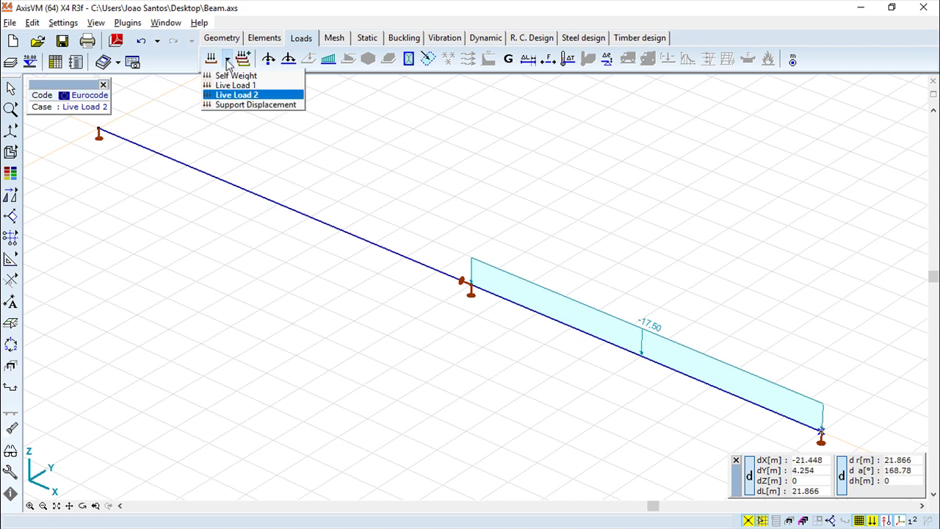
- In the Support Displacement case, give the middle support a 20 mm ez displacement
{"action": "left_click", "coordinate": [243, 110]}
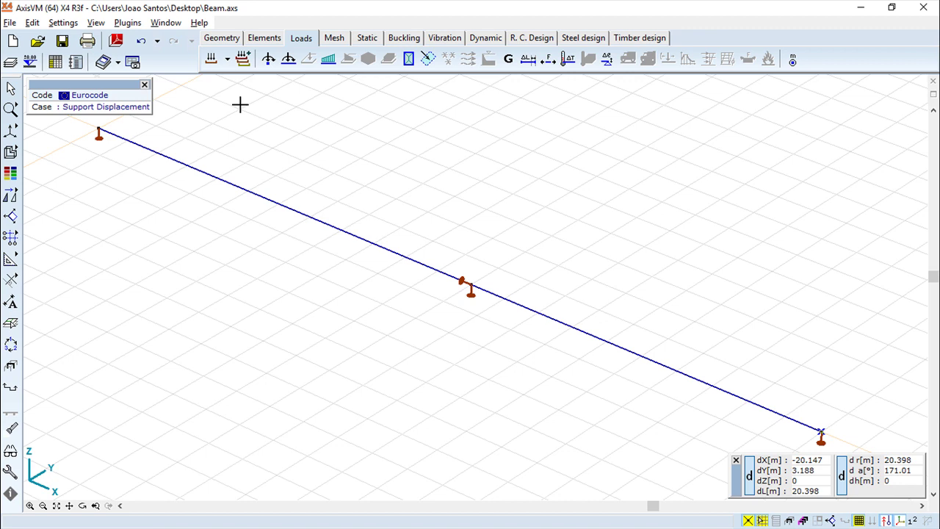
{"action": "left_click", "coordinate": [607, 61]}
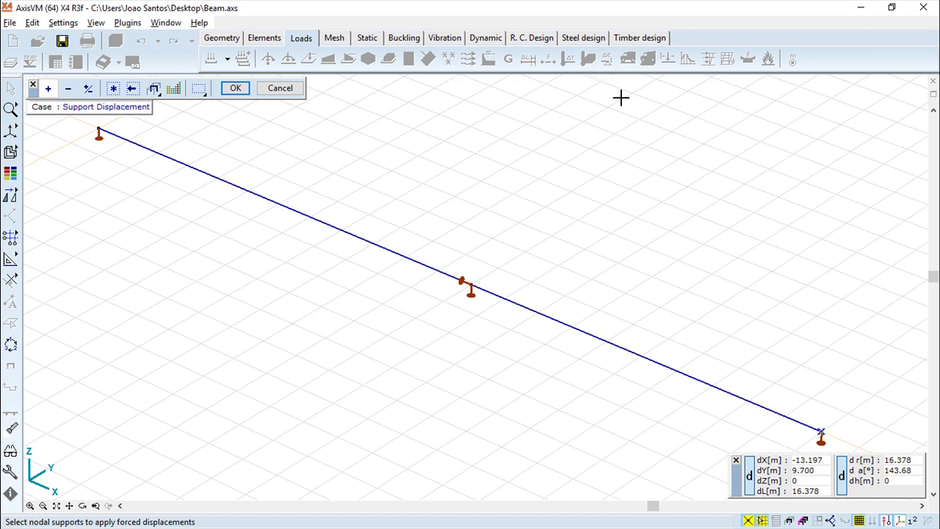
{"action": "left_click", "coordinate": [473, 288]}
{"action": "left_click", "coordinate": [235, 89]}
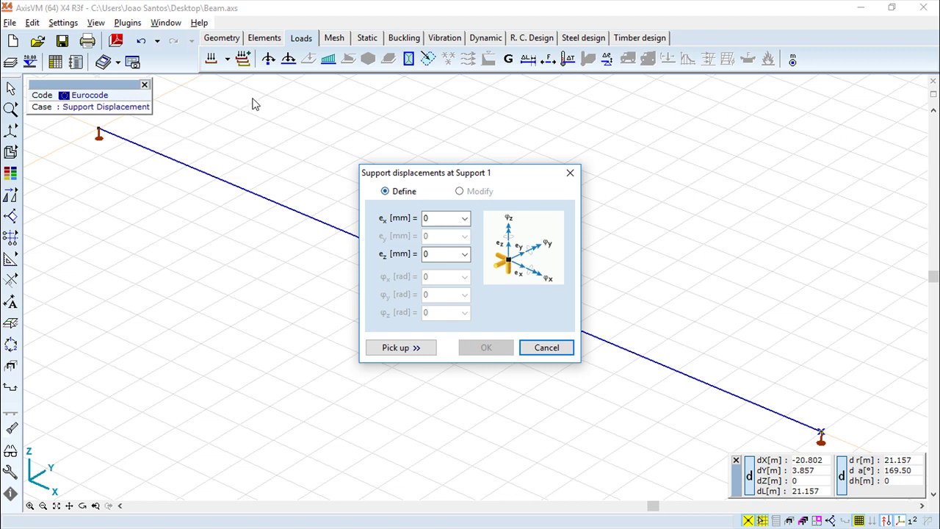
{"action": "left_click", "coordinate": [435, 254]}
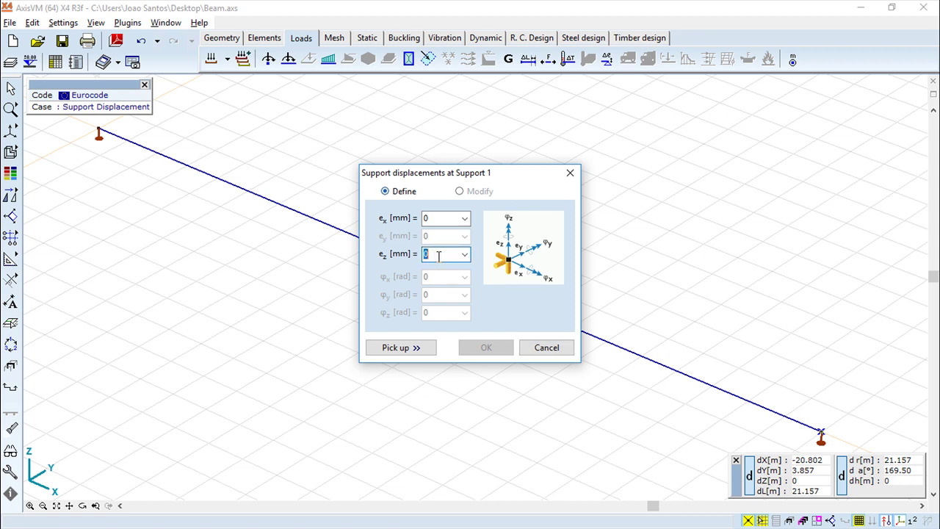
{"action": "type", "text": "20"}
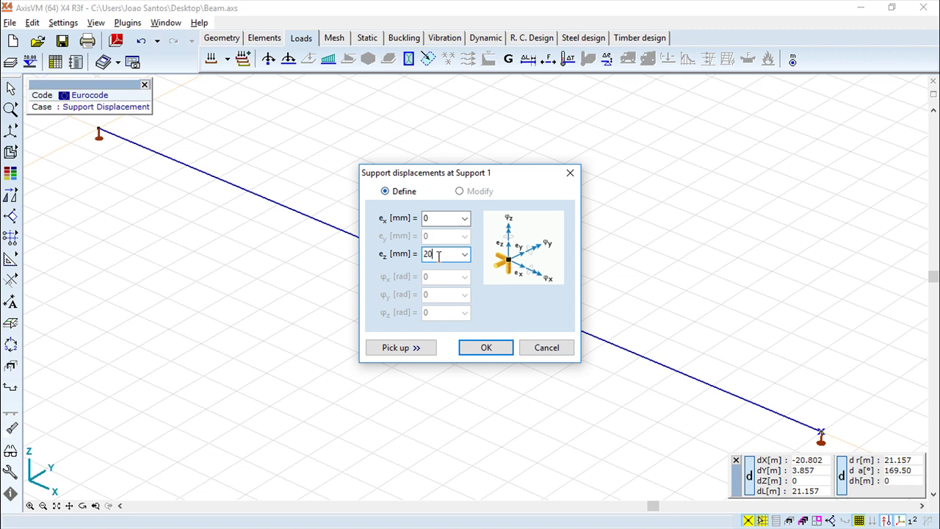
{"action": "left_click", "coordinate": [439, 219]}
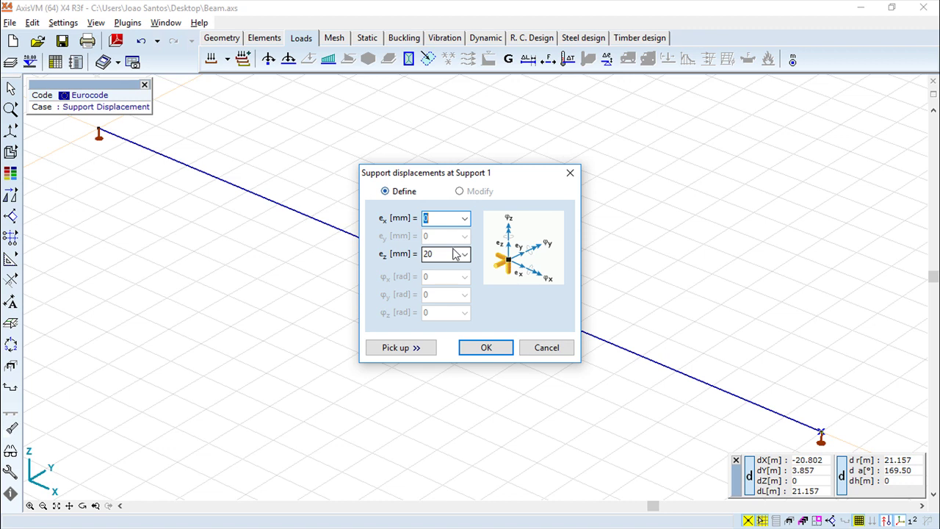
{"action": "left_click", "coordinate": [486, 350]}
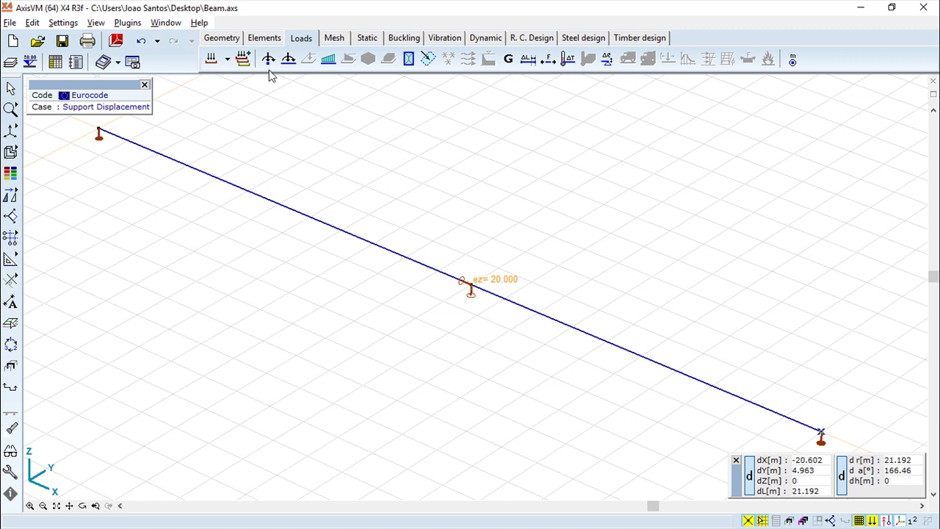
- Add a new custom load combination row, Co #1, and set its type to ULS
{"action": "left_click", "coordinate": [246, 59]}
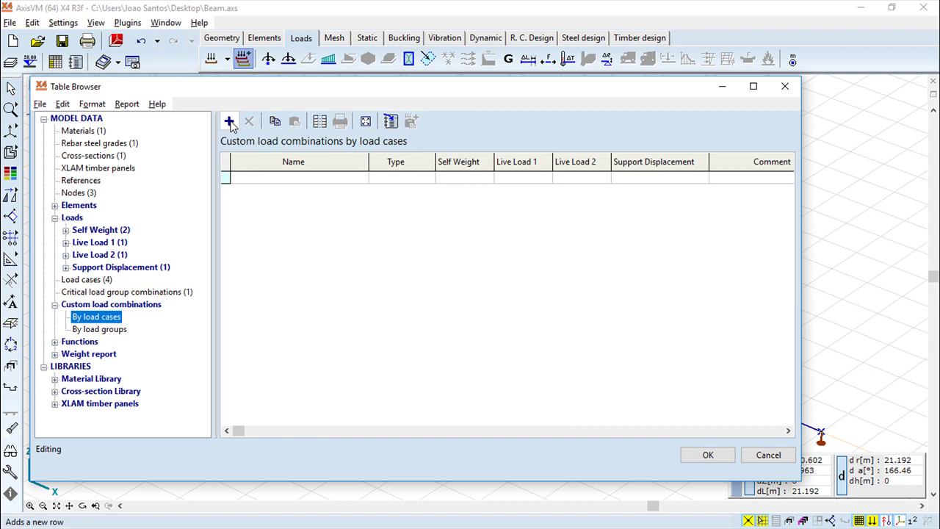
{"action": "left_click", "coordinate": [229, 122]}
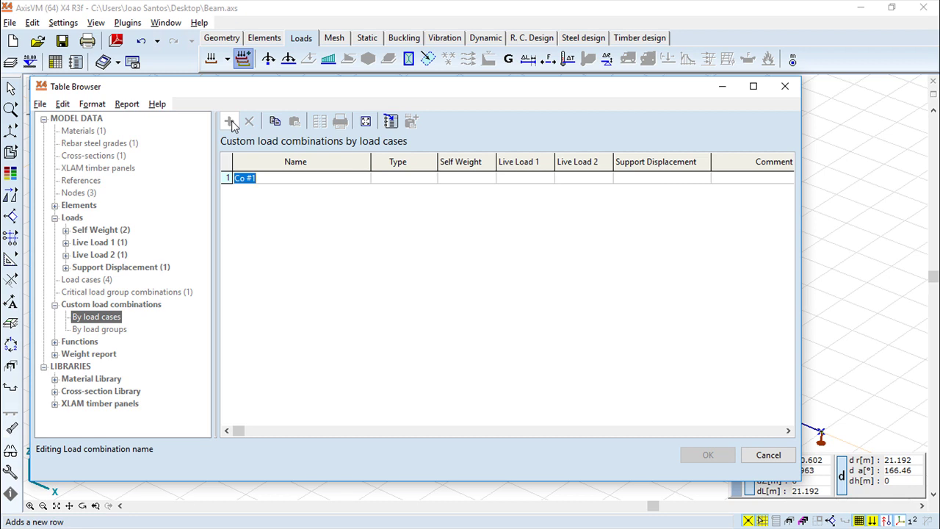
{"action": "left_click", "coordinate": [263, 180]}
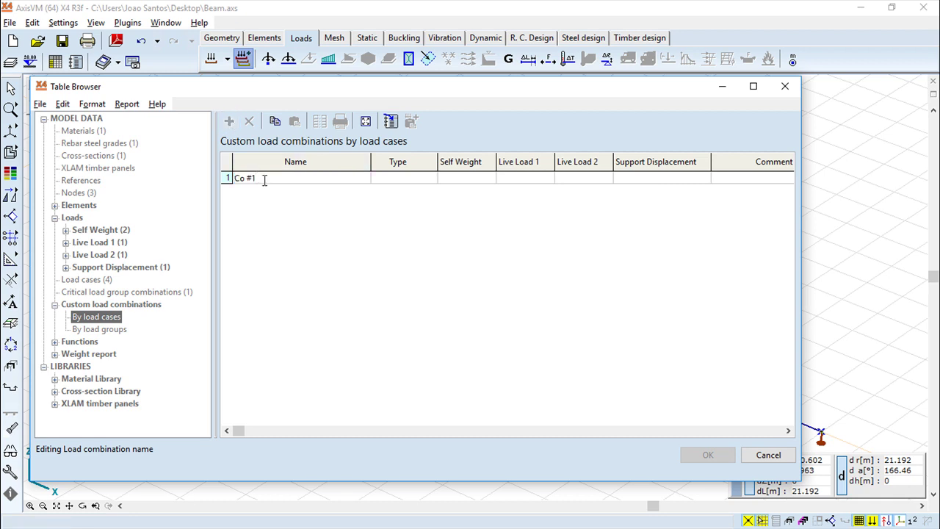
{"action": "left_click", "coordinate": [414, 181]}
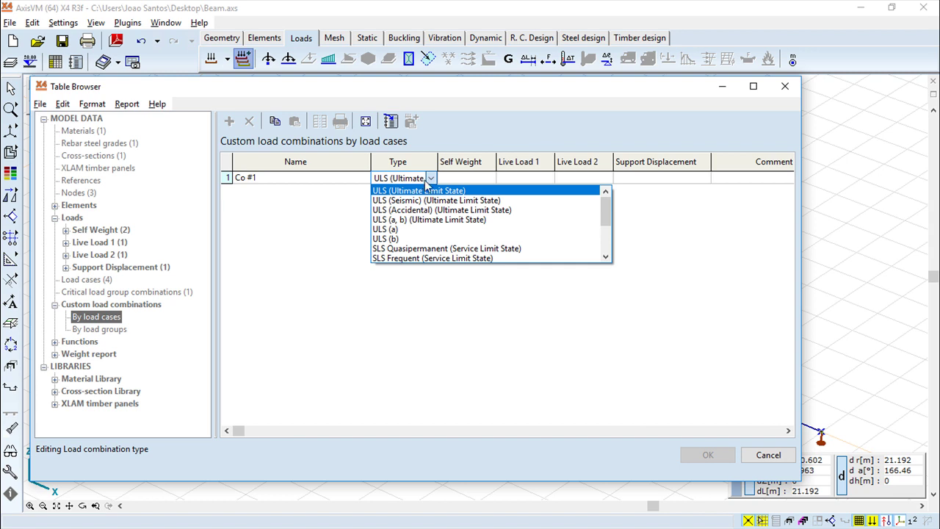
{"action": "left_click", "coordinate": [423, 190]}
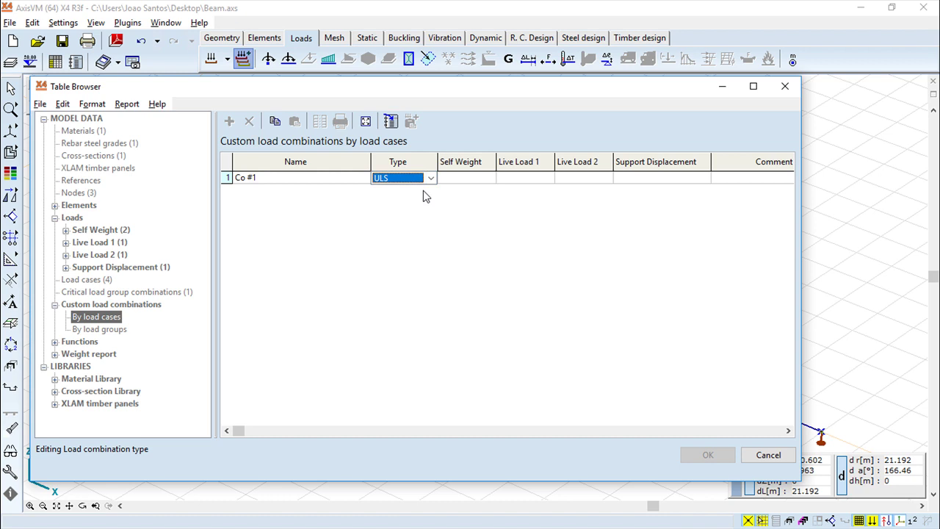
- Give Co #1 factors Self Weight 1.35, Live Load 1 1.5, Live Load 2 0, Support Displacement 1
{"action": "left_click", "coordinate": [465, 177]}
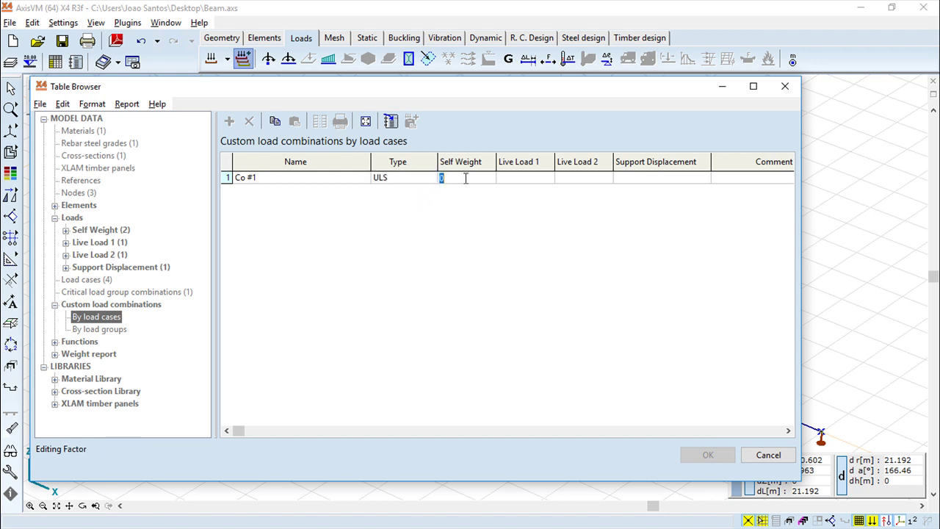
{"action": "type", "text": "1.35"}
{"action": "left_click", "coordinate": [535, 176]}
{"action": "type", "text": "1.5"}
{"action": "left_click", "coordinate": [578, 177]}
{"action": "left_click", "coordinate": [629, 178]}
{"action": "type", "text": "1"}
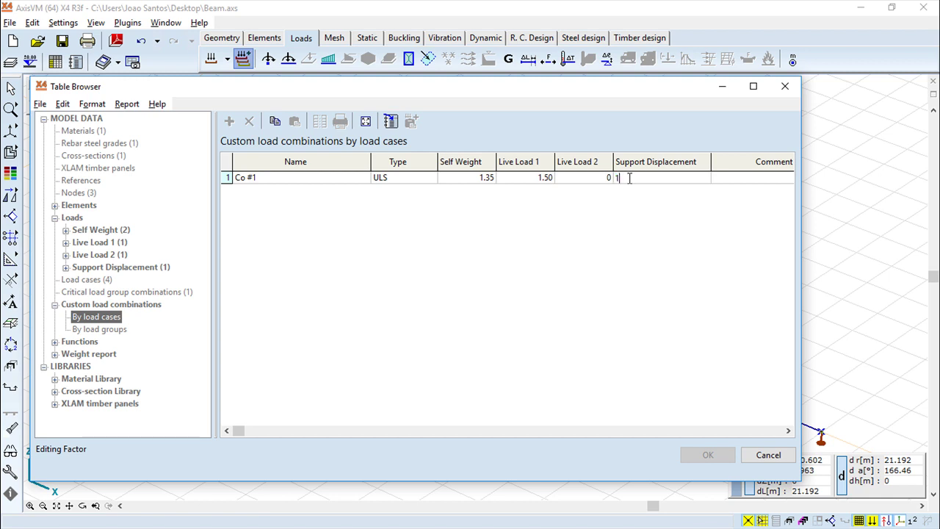
{"action": "left_click", "coordinate": [740, 179]}
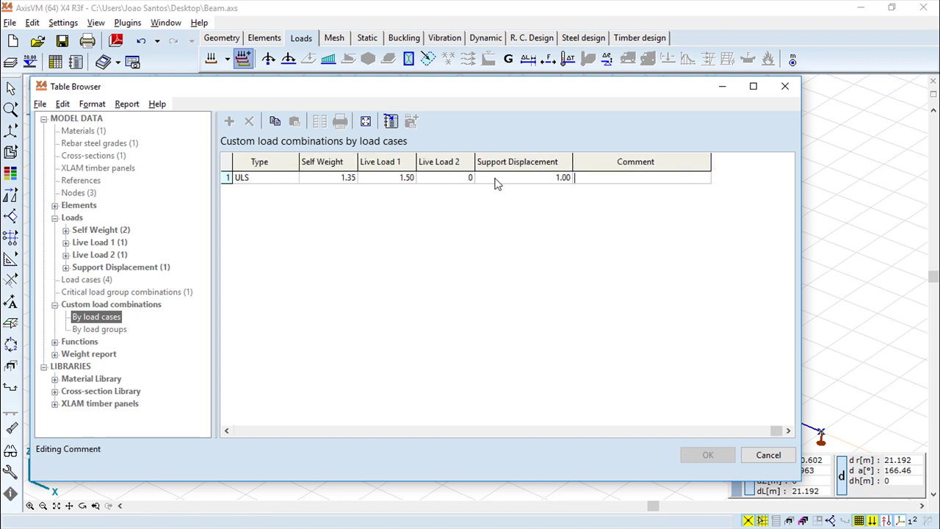
{"action": "left_click", "coordinate": [227, 431]}
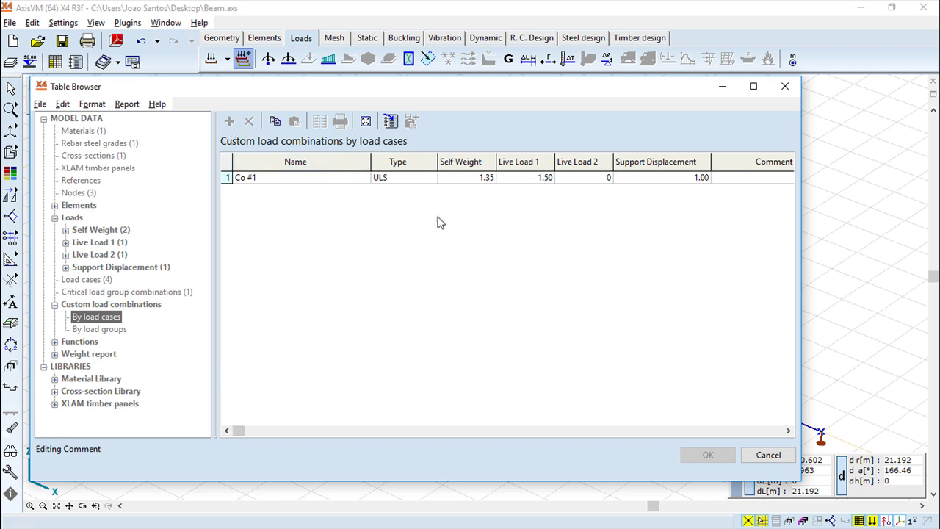
{"action": "left_click", "coordinate": [267, 200]}
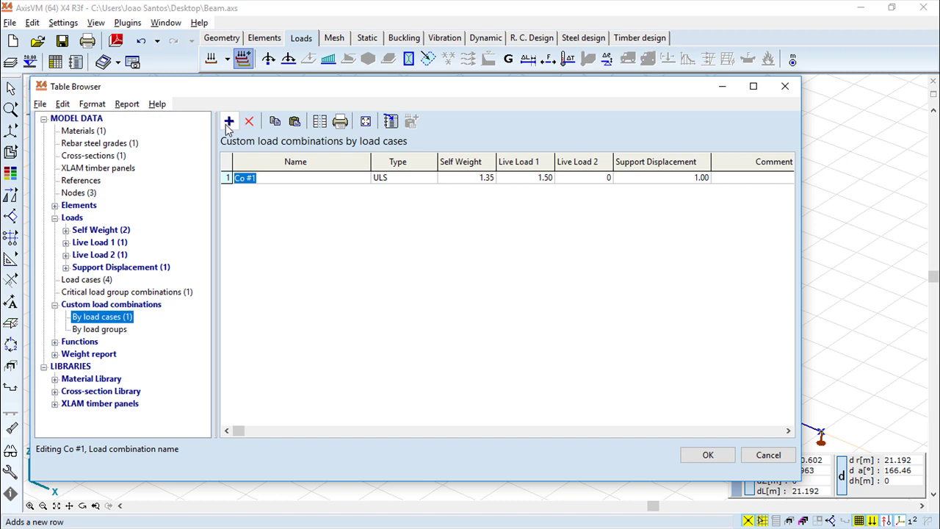
- Add a second combination row, Co #2, with type ULS
{"action": "left_click", "coordinate": [225, 127]}
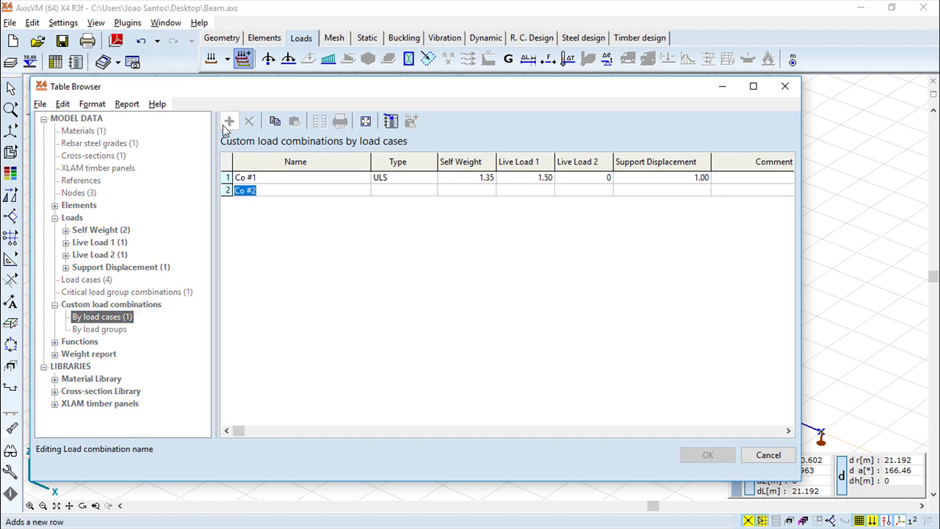
{"action": "left_click", "coordinate": [401, 194]}
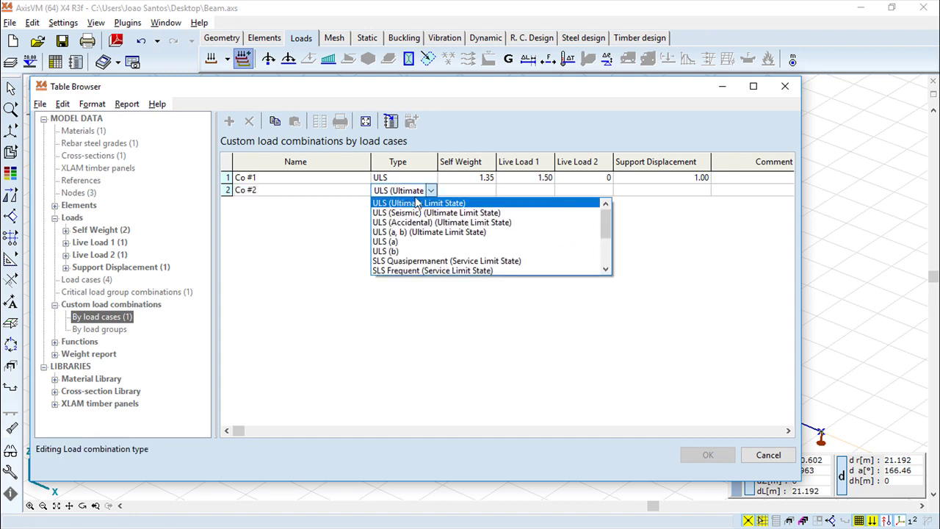
{"action": "left_click", "coordinate": [417, 203]}
- Enter Co #2 factors: Self Weight 1.35, Live Load 1 0, Live Load 2 1.5, Support Displacement 1
{"action": "left_click", "coordinate": [470, 190]}
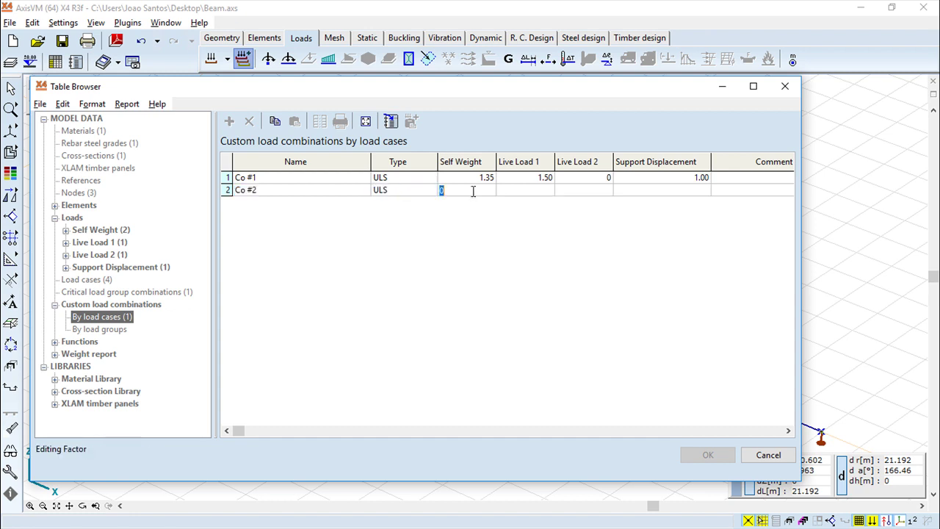
{"action": "type", "text": "1.35"}
{"action": "left_click", "coordinate": [543, 189]}
{"action": "left_click", "coordinate": [601, 193]}
{"action": "type", "text": "1.5"}
{"action": "left_click", "coordinate": [666, 191]}
{"action": "type", "text": "1"}
{"action": "key", "text": "Tab"}
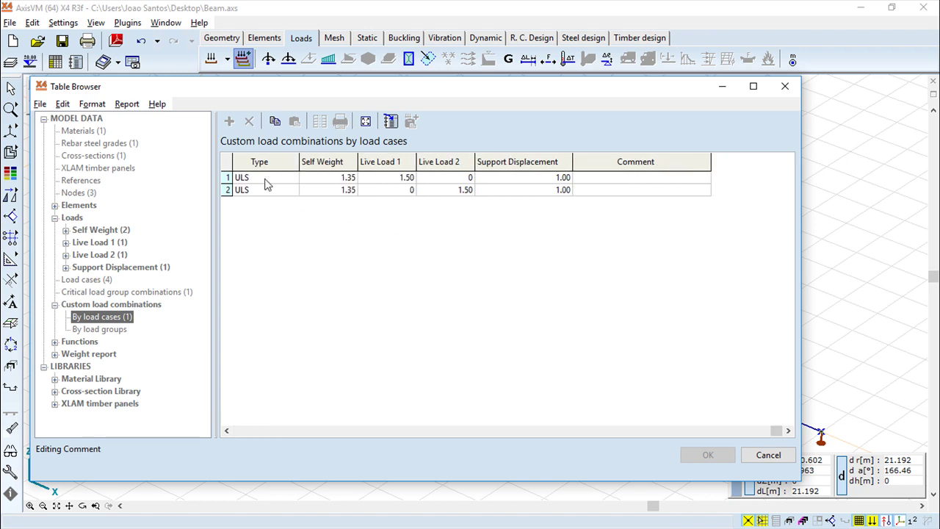
{"action": "left_click", "coordinate": [257, 218]}
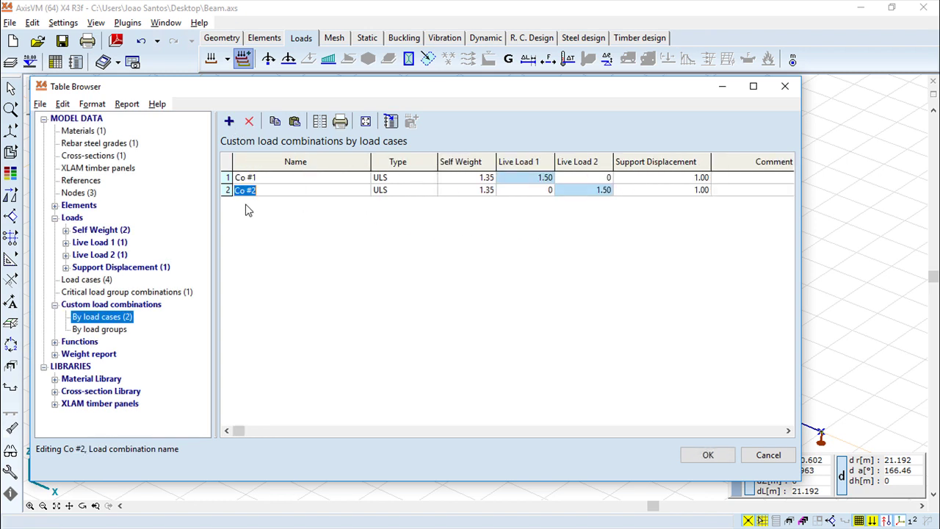
- Add a third combination row, Co #3, with type SLS Quasipermanent
{"action": "left_click", "coordinate": [230, 123]}
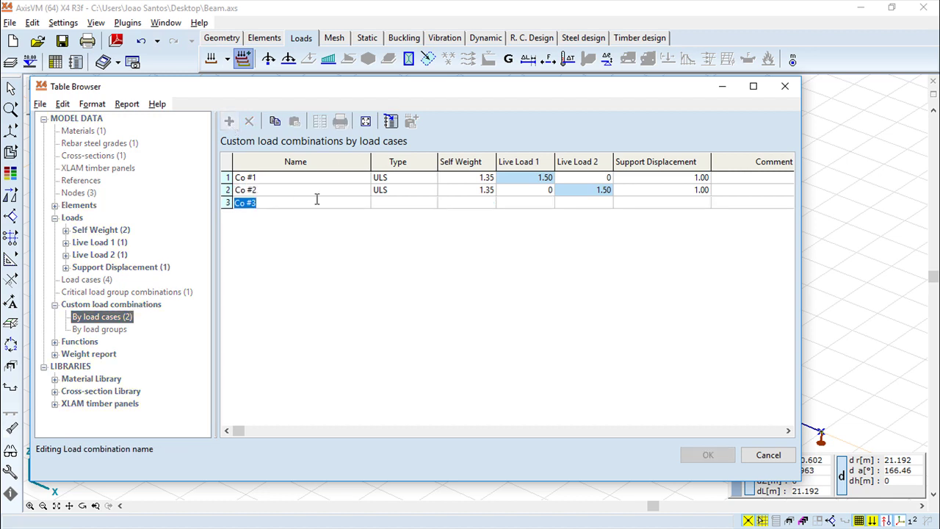
{"action": "left_click", "coordinate": [383, 206]}
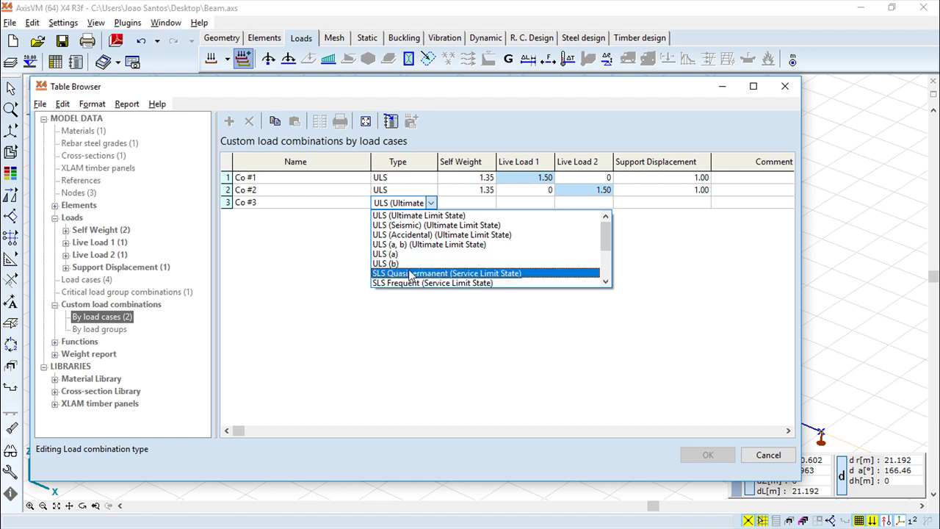
{"action": "left_click", "coordinate": [413, 274]}
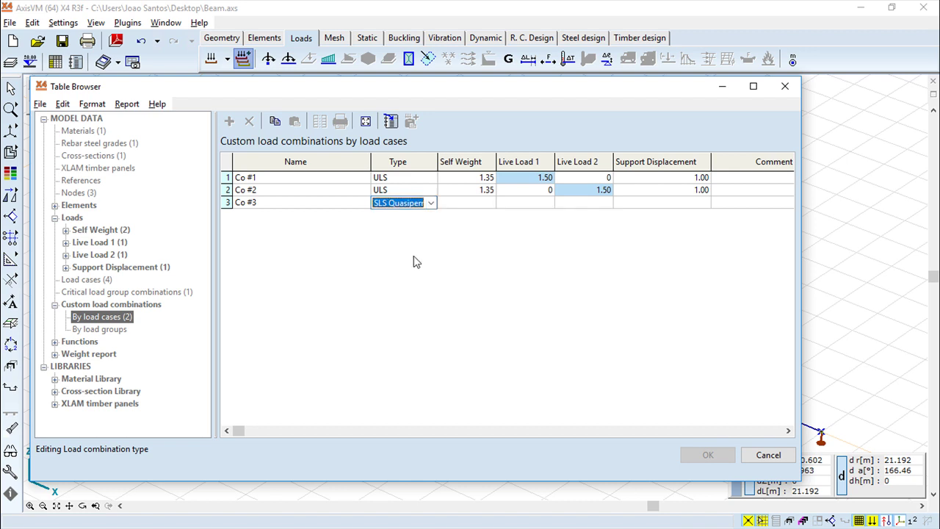
- Enter Co #3 factors: Self Weight 1, Live Load 2 0.6, all others 0
{"action": "left_click", "coordinate": [463, 203]}
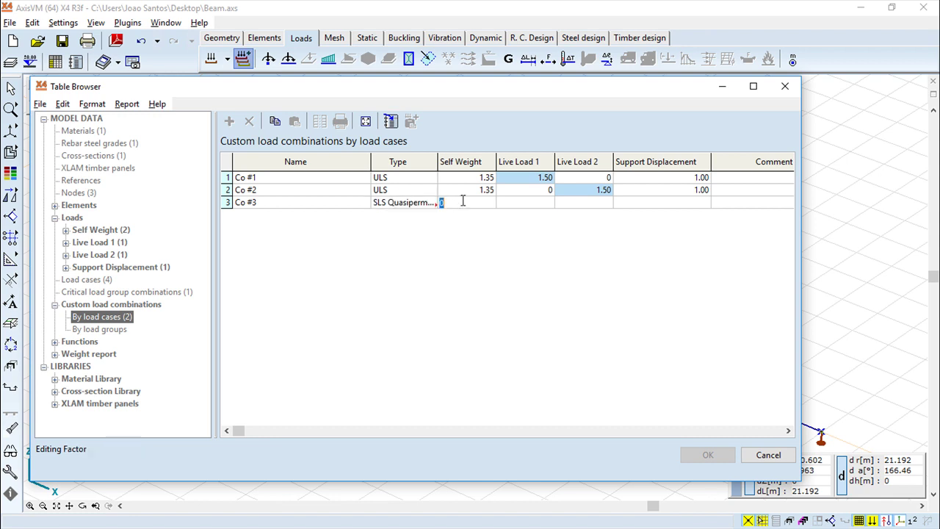
{"action": "type", "text": "1"}
{"action": "left_click", "coordinate": [518, 209]}
{"action": "left_click", "coordinate": [588, 209]}
{"action": "type", "text": "0.6"}
{"action": "left_click", "coordinate": [668, 206]}
{"action": "key", "text": "Tab"}
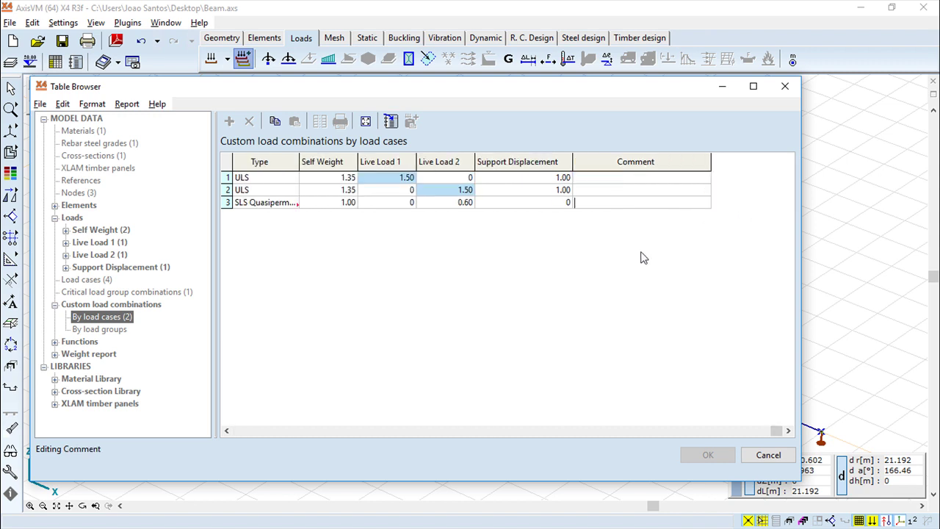
{"action": "left_click", "coordinate": [228, 431]}
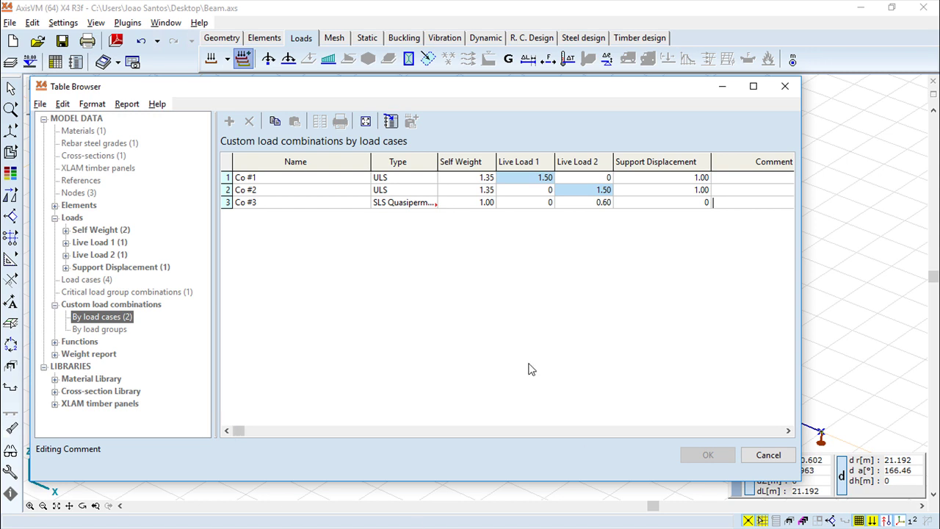
{"action": "key", "text": "Return"}
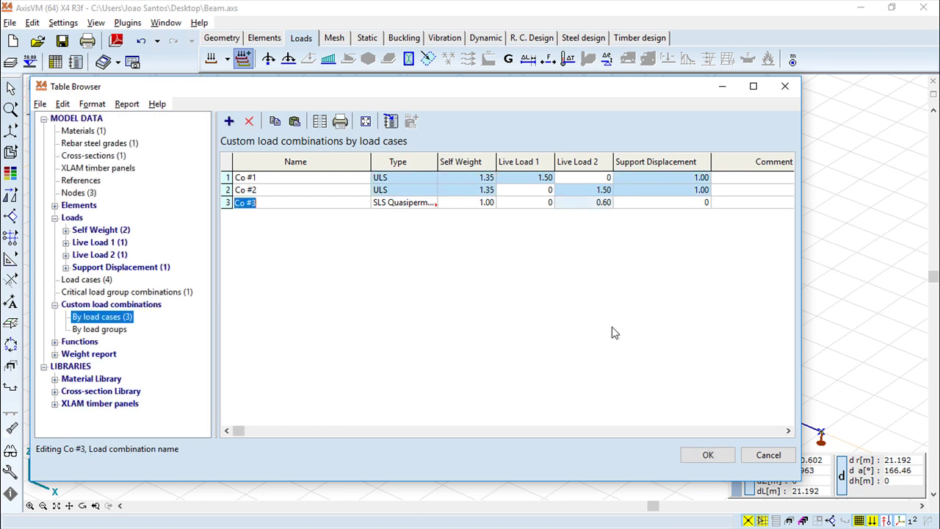
- Accept the combinations, then line-mesh the left beam span using division into N = 12 segments
{"action": "left_click", "coordinate": [709, 456]}
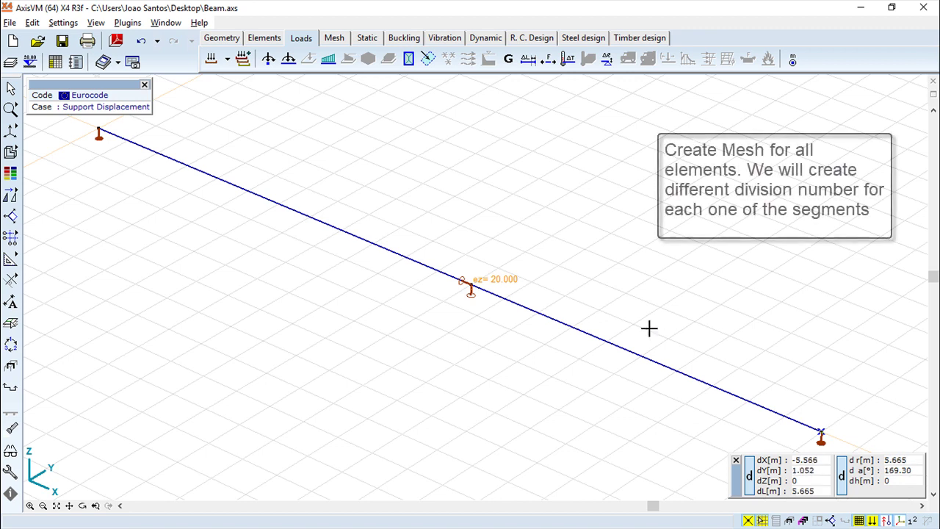
{"action": "left_click", "coordinate": [336, 41]}
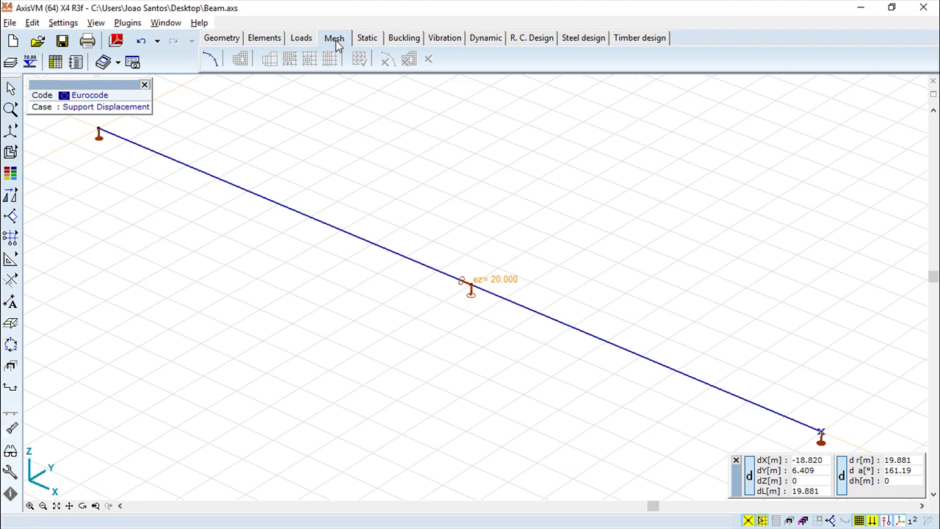
{"action": "left_click", "coordinate": [210, 60]}
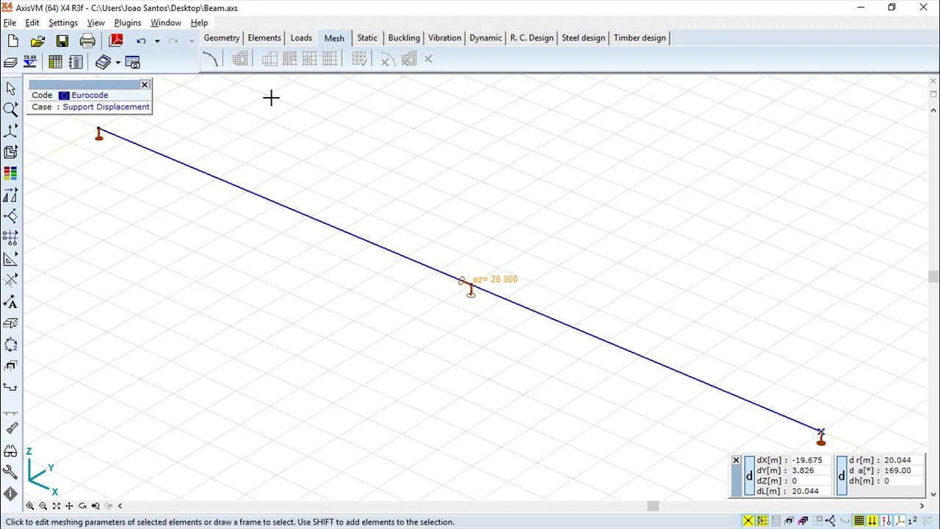
{"action": "left_click", "coordinate": [210, 61]}
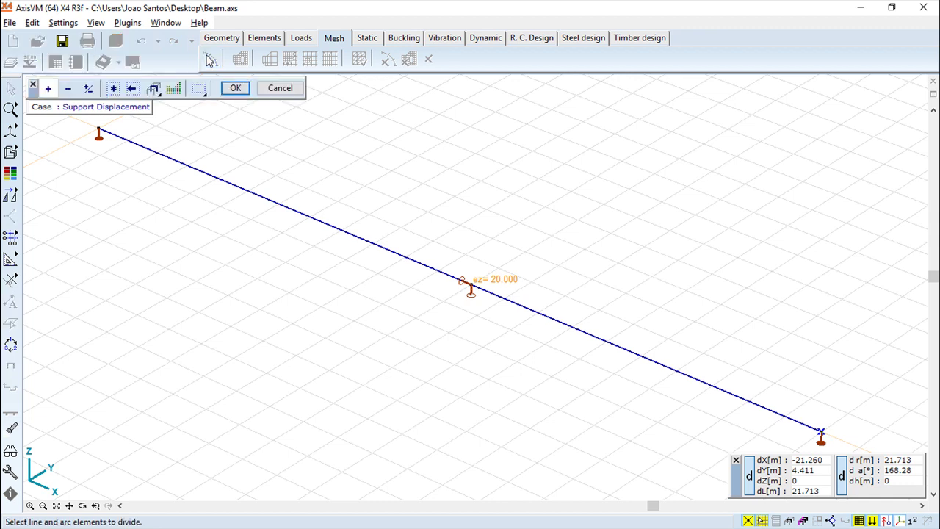
{"action": "left_click", "coordinate": [259, 197]}
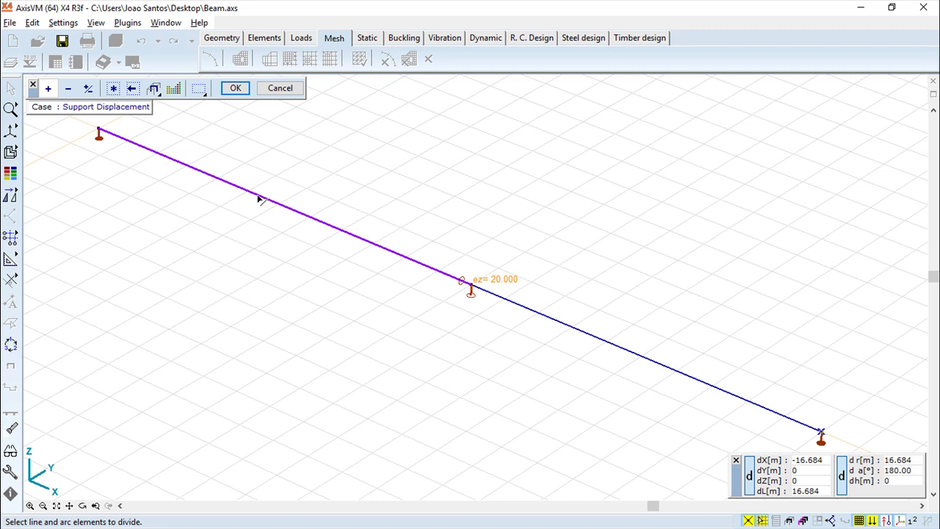
{"action": "left_click", "coordinate": [235, 88]}
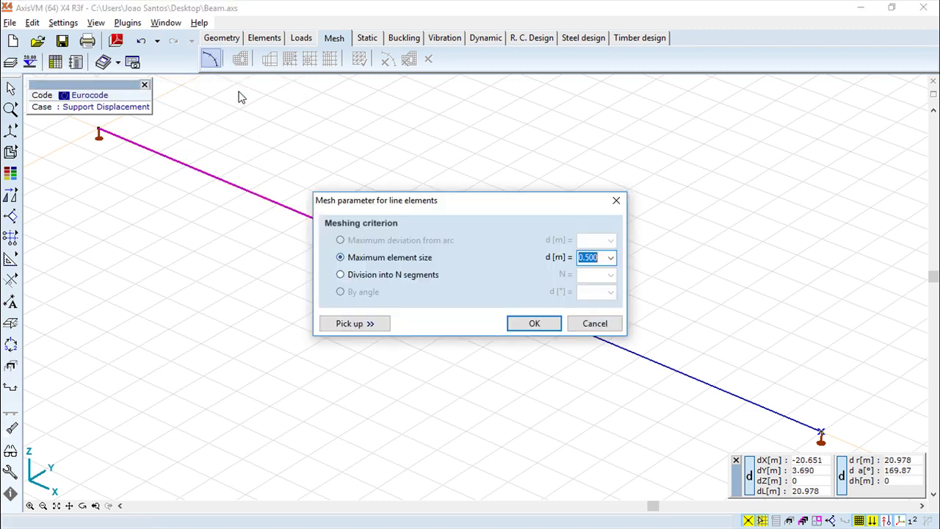
{"action": "left_click", "coordinate": [342, 274]}
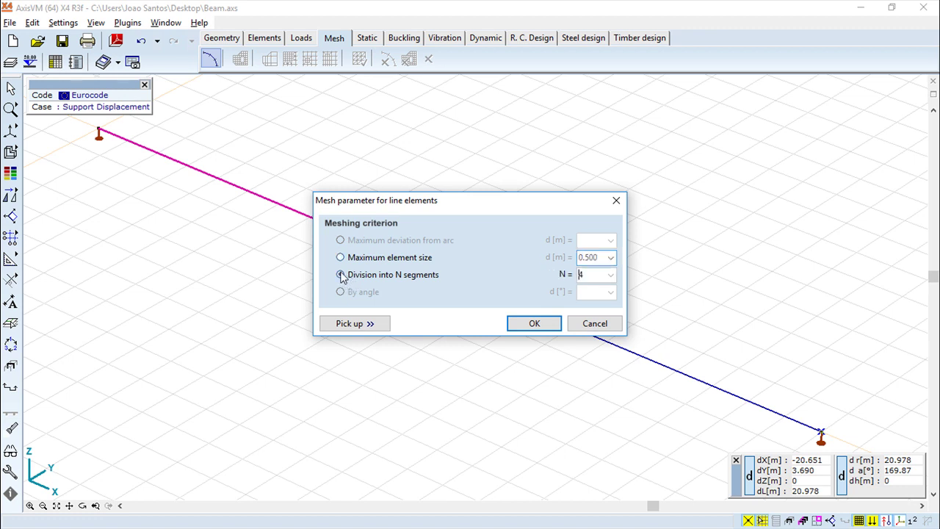
{"action": "type", "text": "12"}
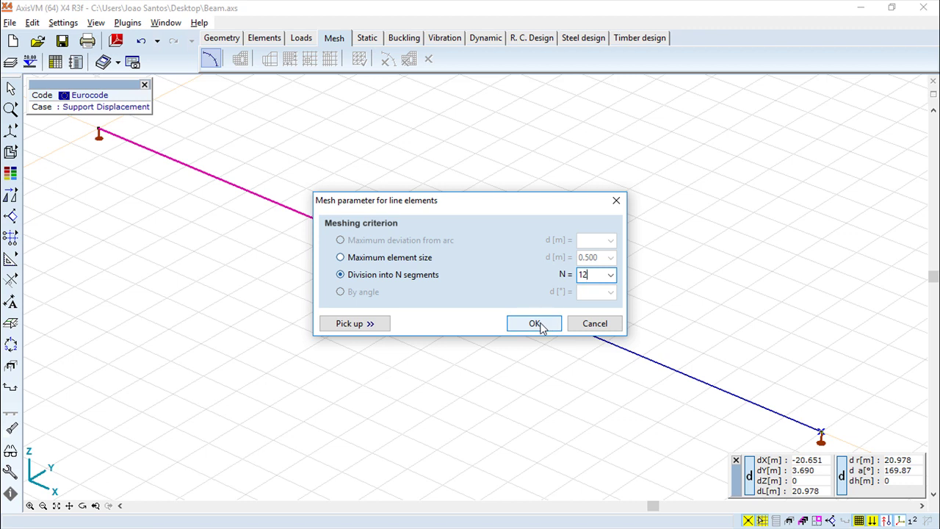
{"action": "left_click", "coordinate": [535, 324]}
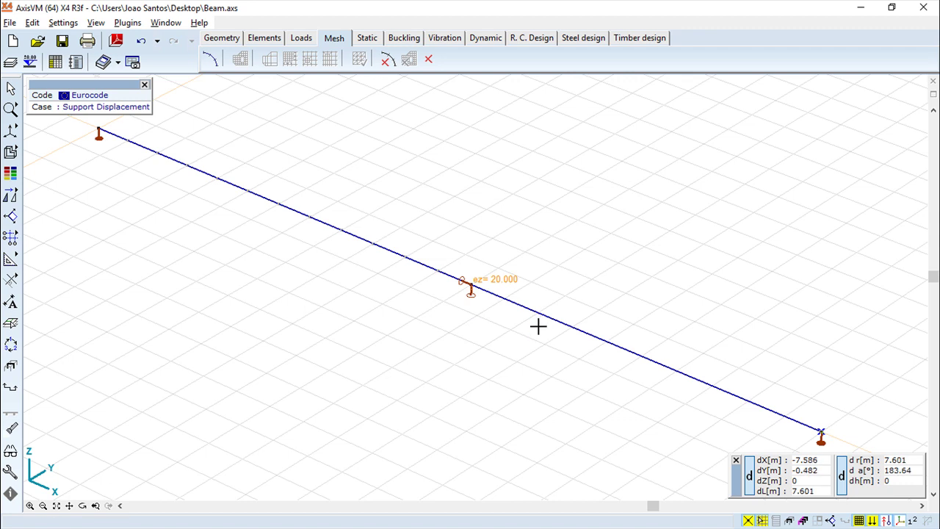
- Divide the right span into N = 10 segments and toggle the mesh display off and on
{"action": "left_click", "coordinate": [621, 352]}
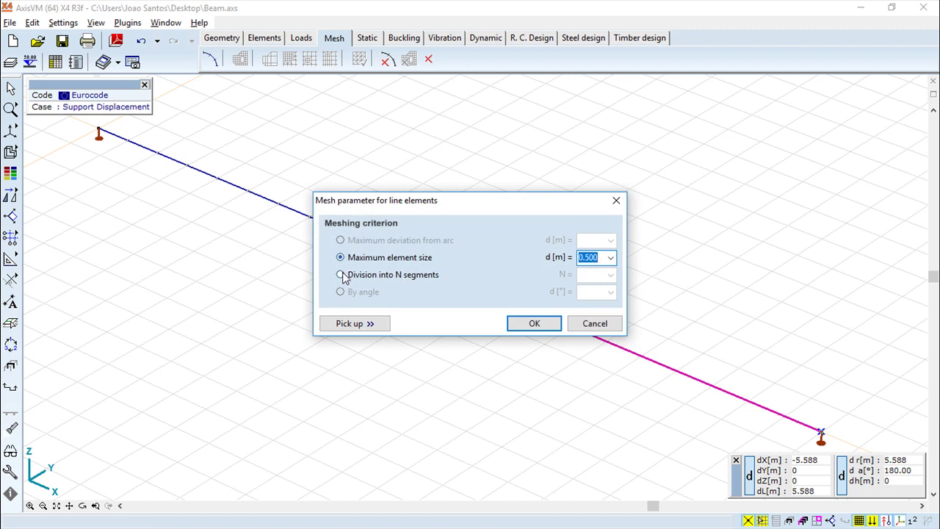
{"action": "left_click", "coordinate": [341, 274]}
{"action": "type", "text": "10"}
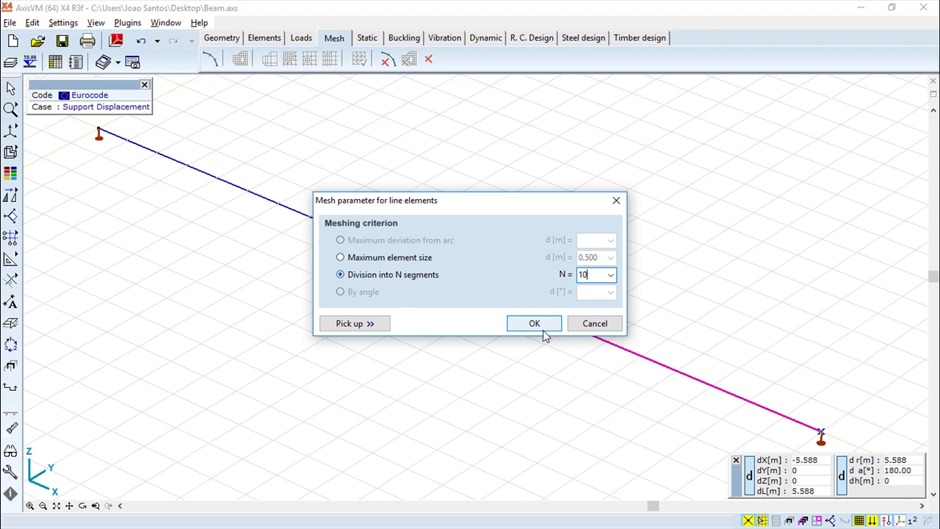
{"action": "left_click", "coordinate": [535, 328]}
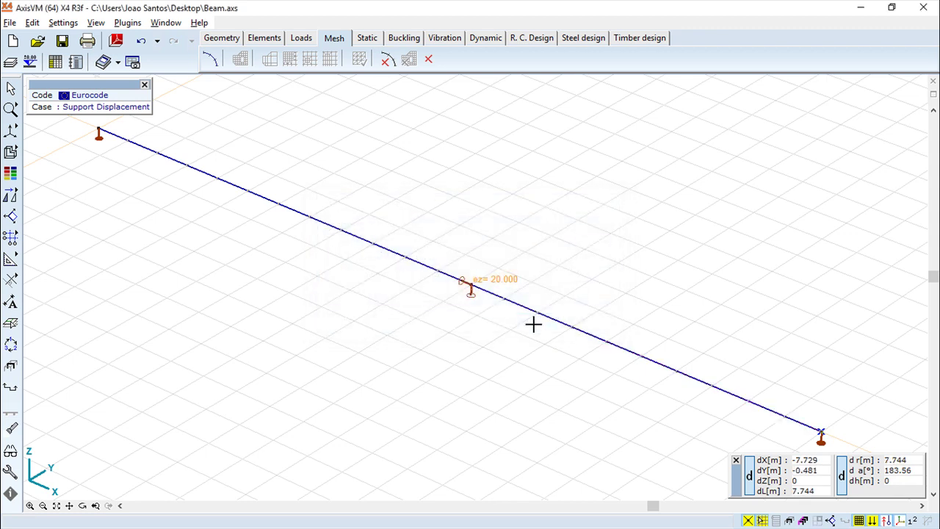
{"action": "left_click", "coordinate": [860, 521]}
{"action": "left_click", "coordinate": [860, 521]}
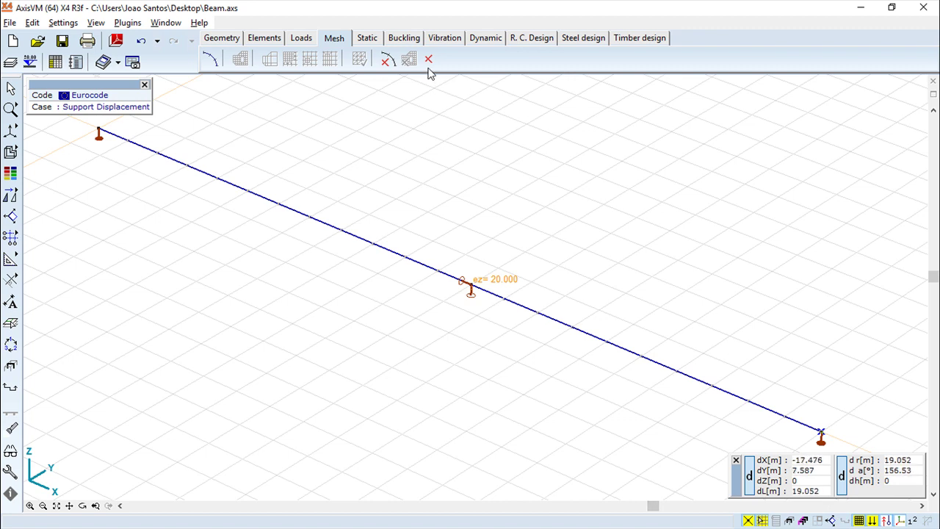
- Run the linear static analysis, letting nodal degrees of freedom be set automatically
{"action": "left_click", "coordinate": [367, 38]}
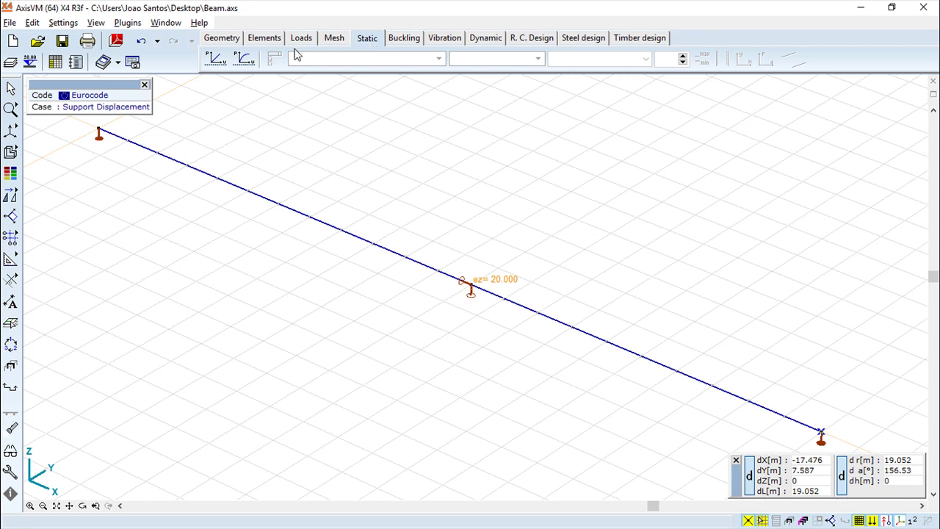
{"action": "left_click", "coordinate": [217, 60]}
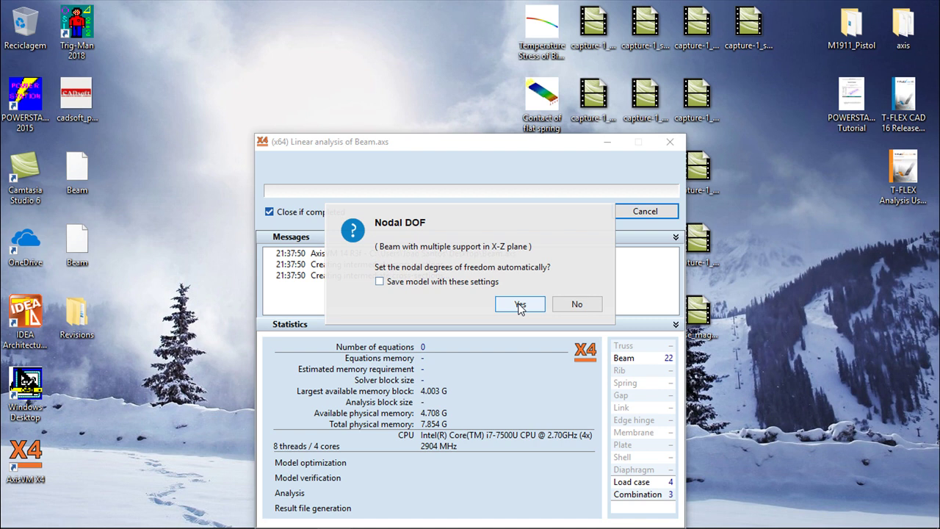
{"action": "left_click", "coordinate": [519, 305]}
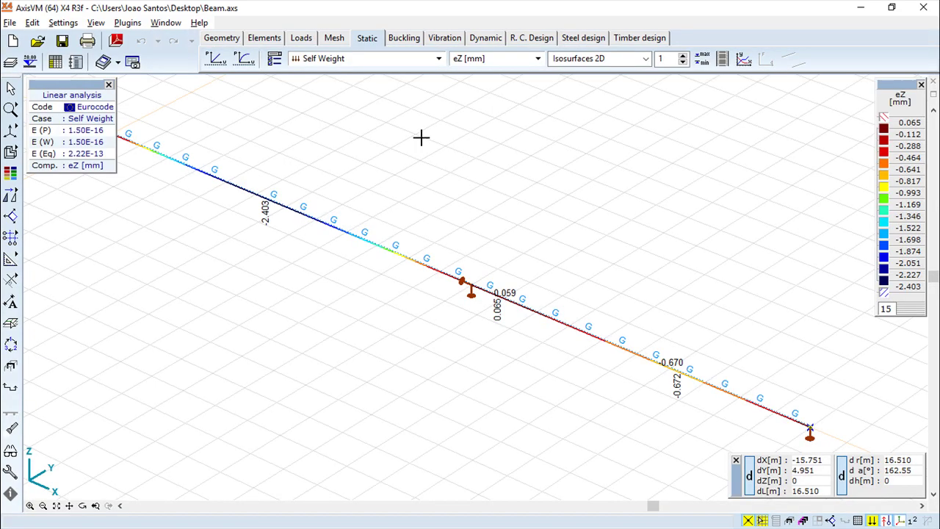
{"action": "scroll", "coordinate": [427, 215], "scroll_direction": "up", "scroll_amount": 1}
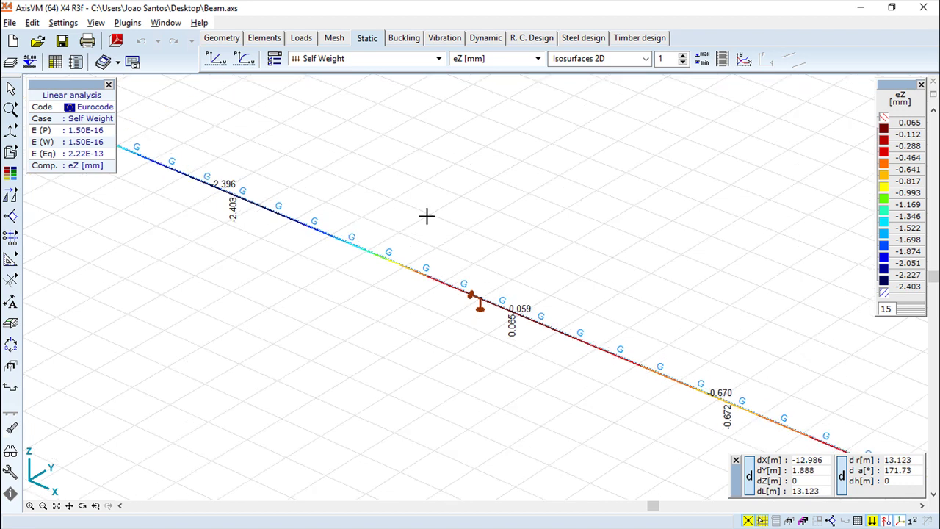
{"action": "scroll", "coordinate": [427, 215], "scroll_direction": "down", "scroll_amount": 1}
{"action": "scroll", "coordinate": [427, 217], "scroll_direction": "up", "scroll_amount": 1}
{"action": "scroll", "coordinate": [427, 217], "scroll_direction": "down", "scroll_amount": 1}
{"action": "middle_click_drag", "start_coordinate": [426, 217], "coordinate": [468, 214]}
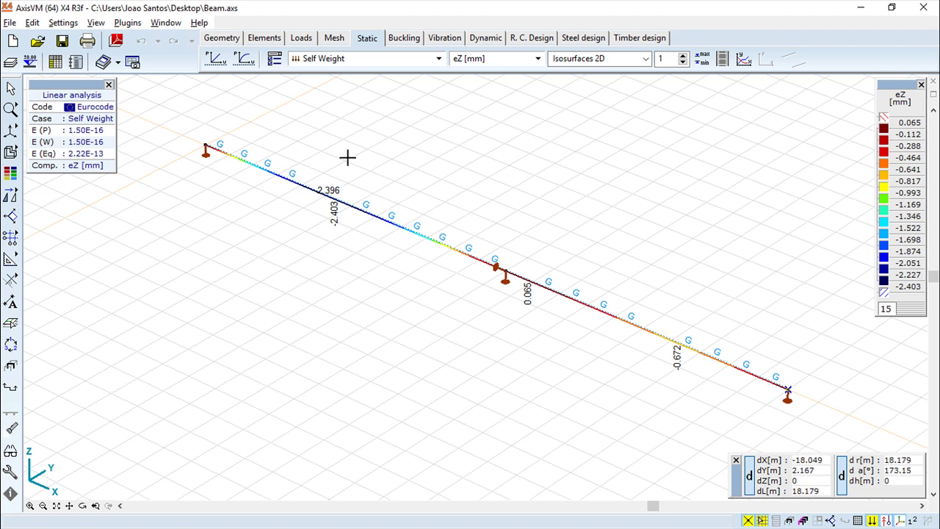
- In Display parameters, keep eZ [mm] as the result component and apply
{"action": "left_click", "coordinate": [273, 62]}
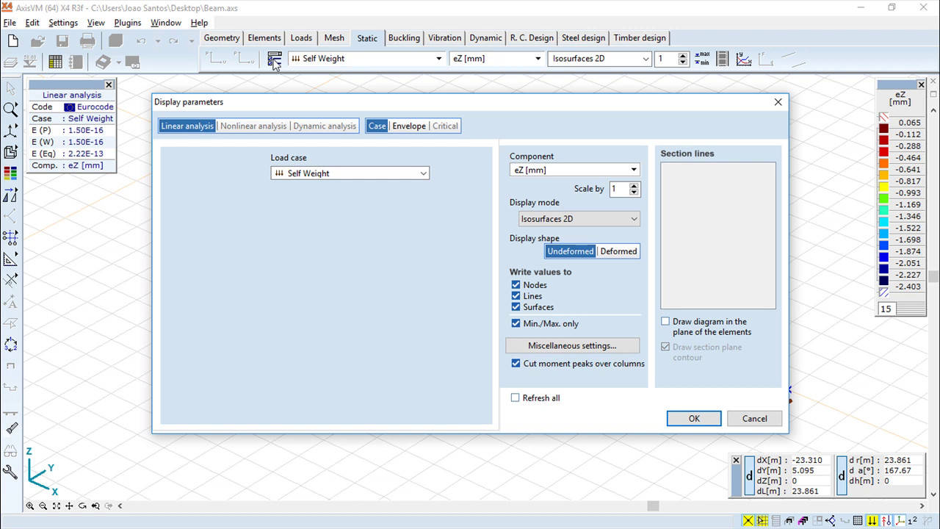
{"action": "left_click", "coordinate": [633, 172]}
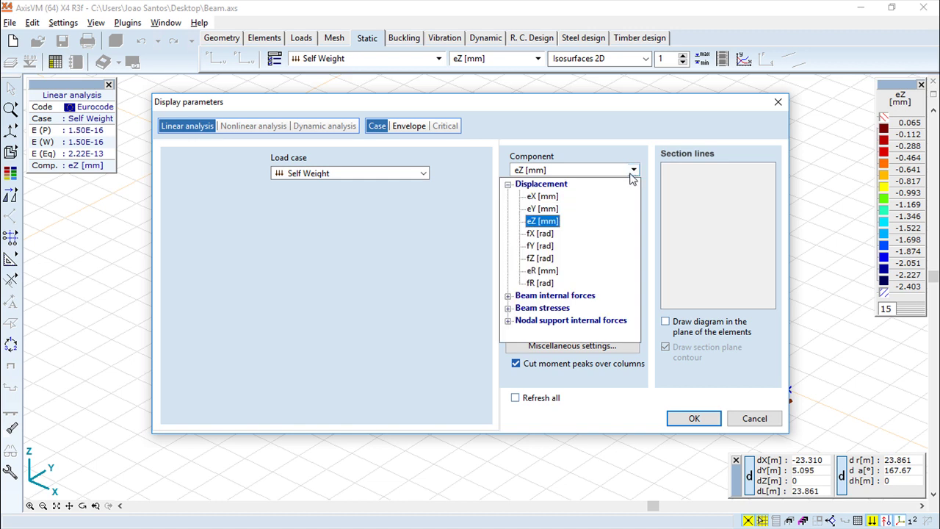
{"action": "left_click", "coordinate": [696, 420]}
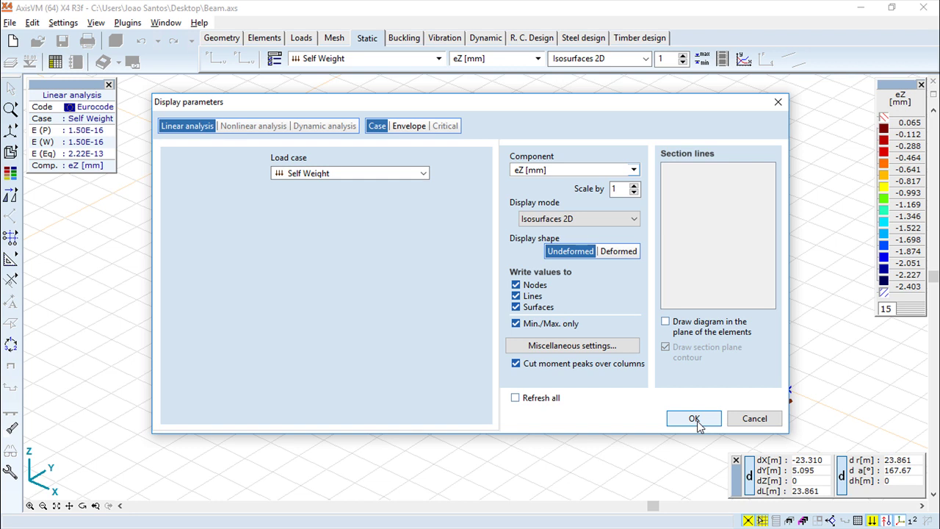
{"action": "left_click", "coordinate": [697, 423]}
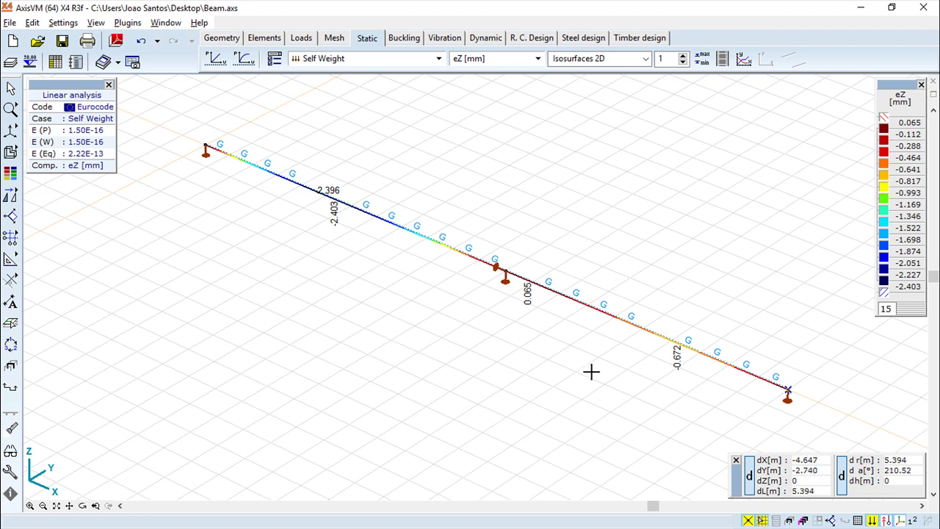
- Show the eZ result as a diagram in the X-Z front view, trying diagram scales from 1 to 4
{"action": "left_click", "coordinate": [646, 62]}
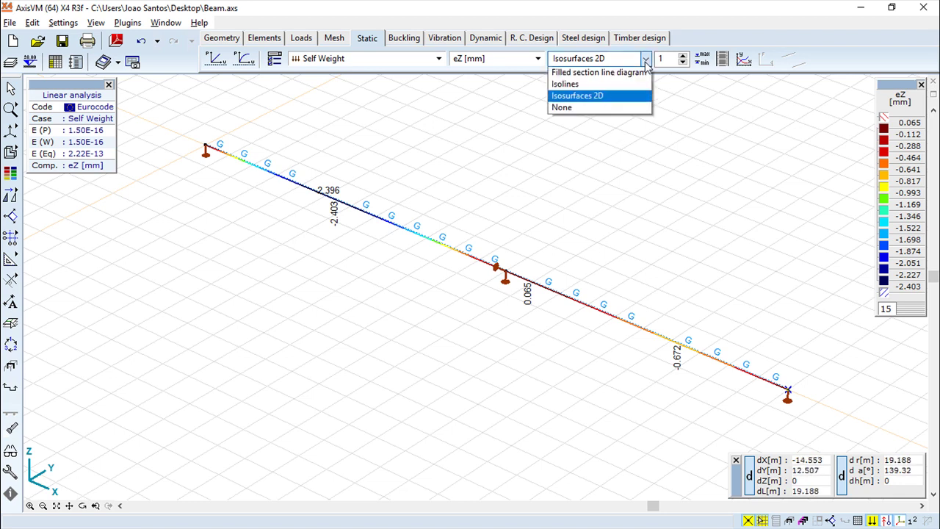
{"action": "left_click", "coordinate": [587, 78]}
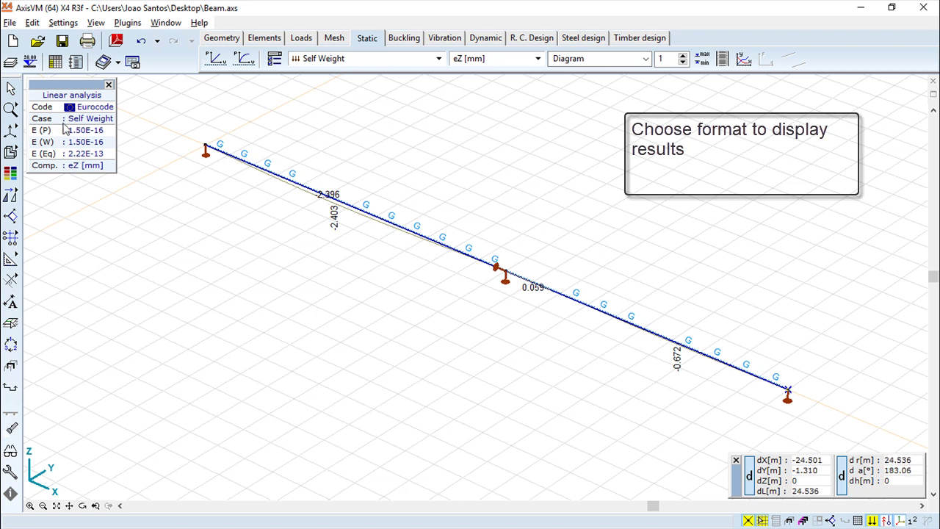
{"action": "mouse_move", "coordinate": [10, 130]}
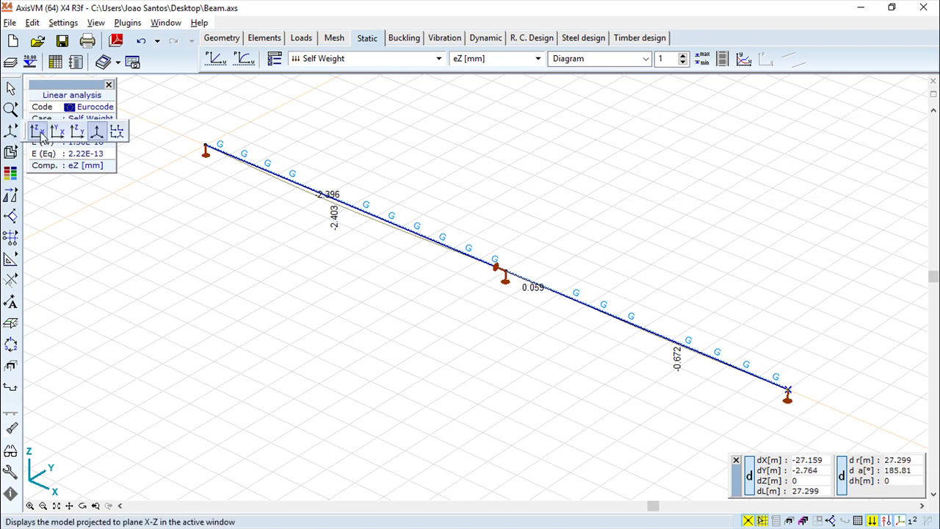
{"action": "left_click", "coordinate": [38, 132]}
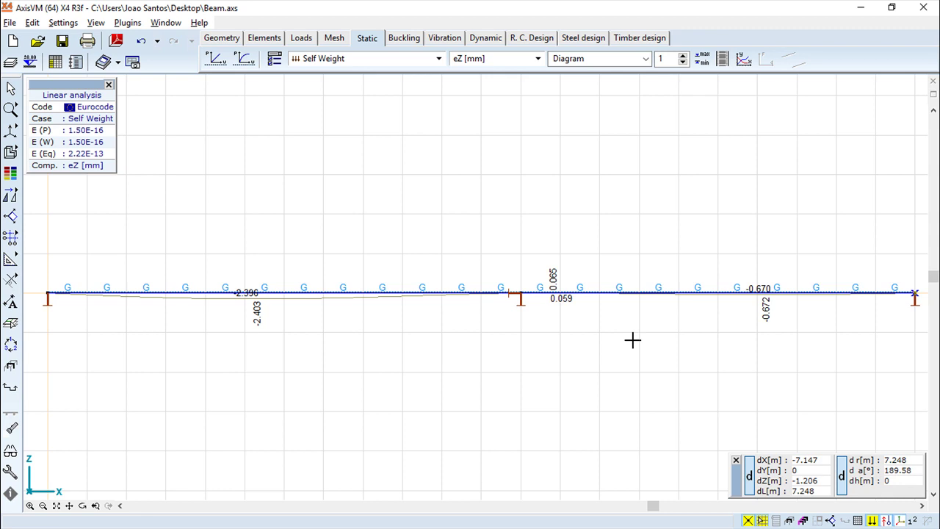
{"action": "left_click", "coordinate": [683, 55]}
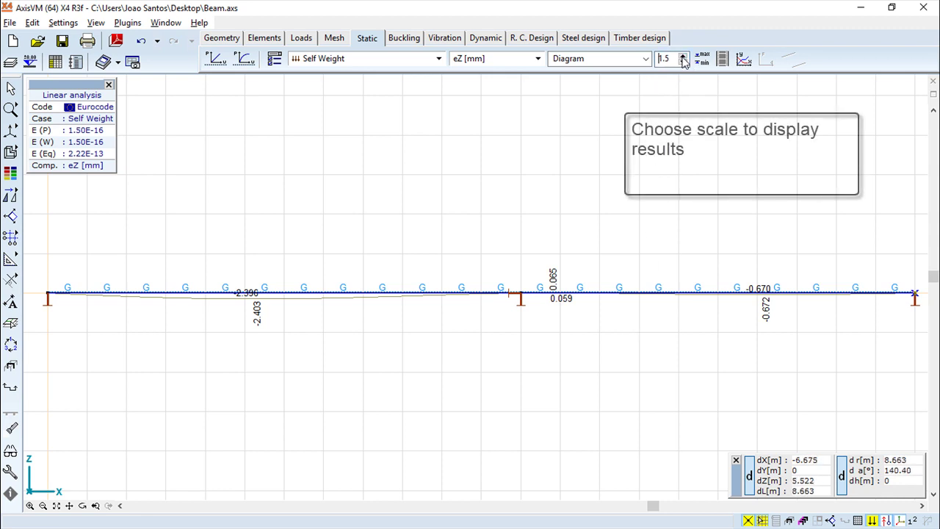
{"action": "left_click", "coordinate": [682, 56]}
{"action": "left_click", "coordinate": [682, 57]}
{"action": "left_click", "coordinate": [681, 56]}
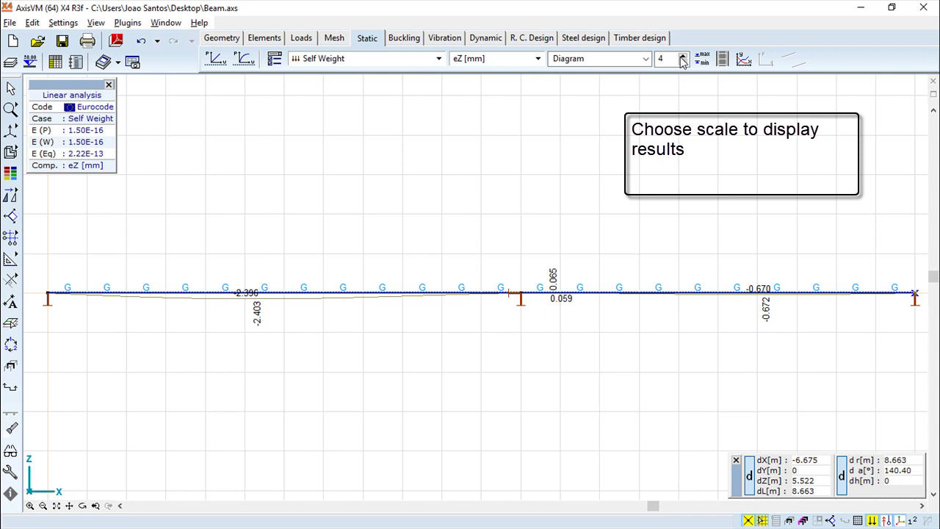
{"action": "left_click", "coordinate": [683, 64]}
{"action": "left_click", "coordinate": [683, 64]}
{"action": "left_click", "coordinate": [684, 64]}
{"action": "left_click", "coordinate": [683, 64]}
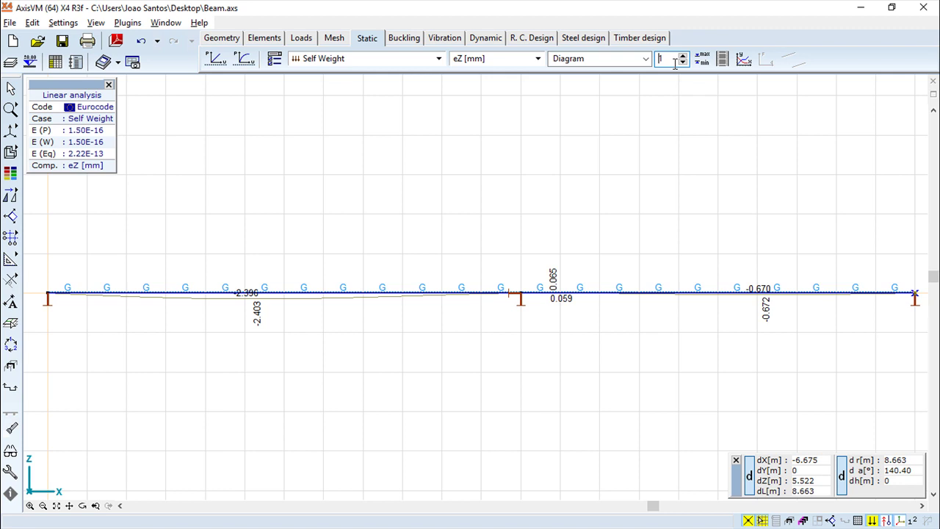
- In Display parameters, set the scale factor to 3, turn off surface value labels, and apply
{"action": "left_click", "coordinate": [276, 60]}
{"action": "double_click", "coordinate": [620, 190]}
{"action": "type", "text": "3"}
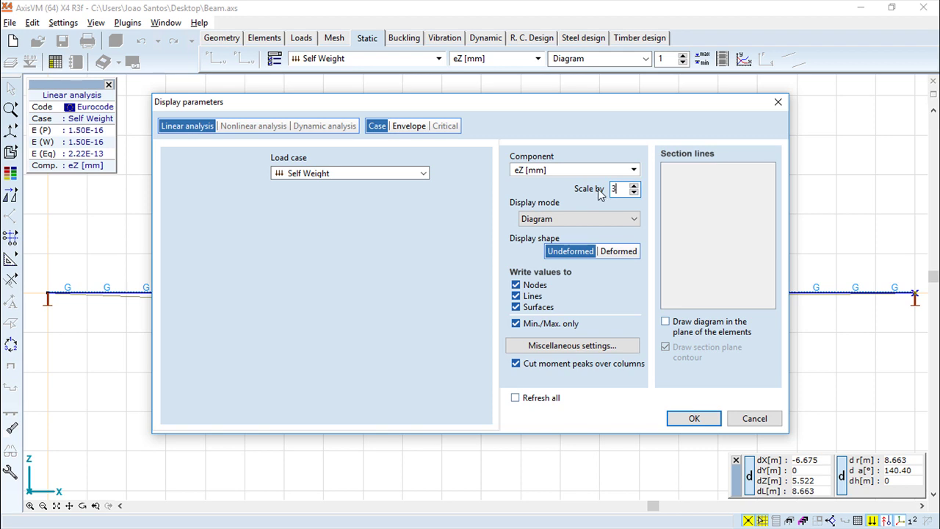
{"action": "left_click", "coordinate": [626, 253]}
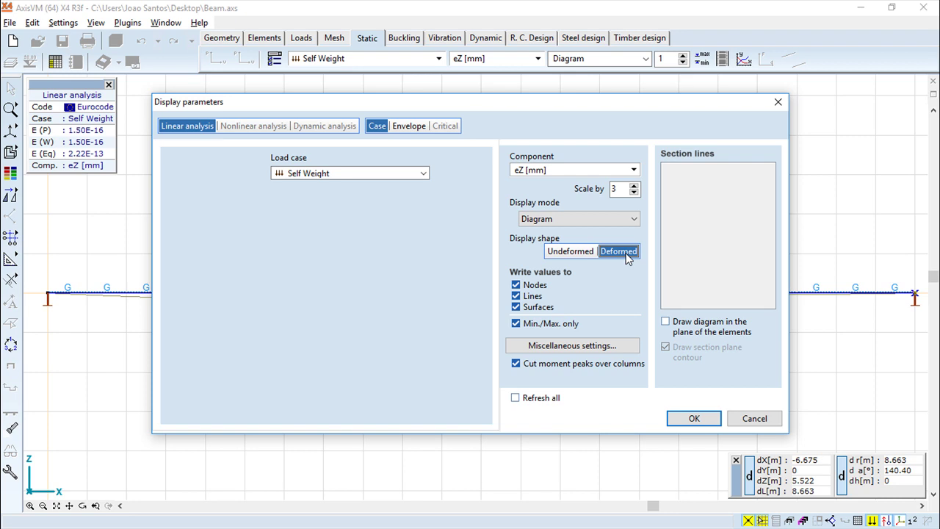
{"action": "left_click", "coordinate": [571, 251]}
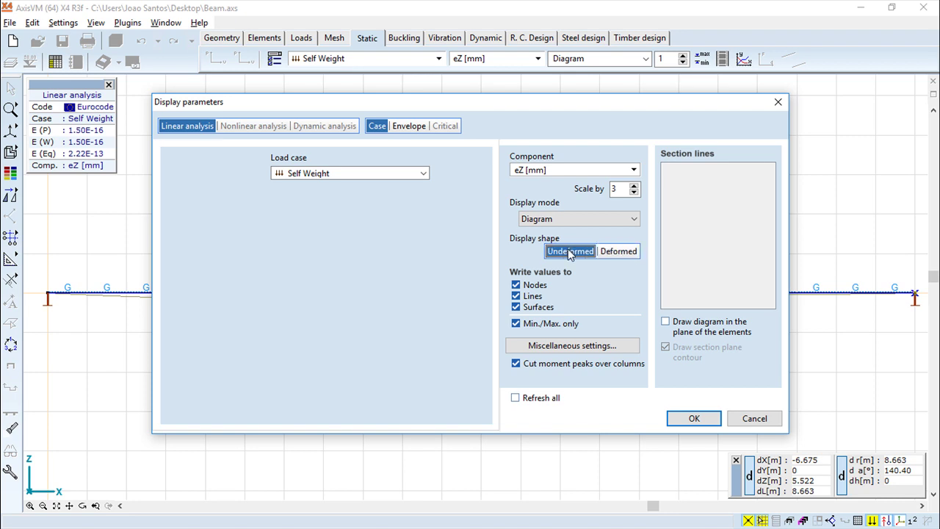
{"action": "left_click", "coordinate": [516, 307]}
{"action": "left_click", "coordinate": [693, 418]}
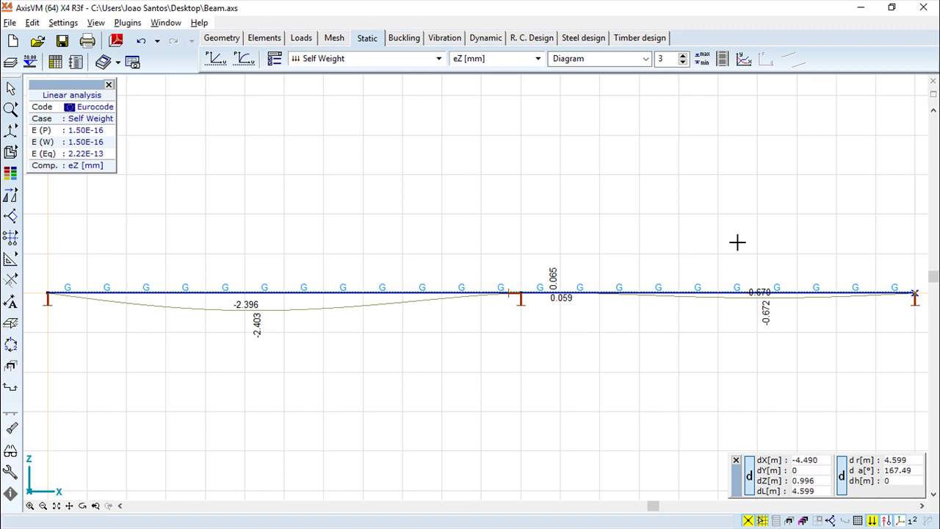
{"action": "left_click", "coordinate": [702, 60]}
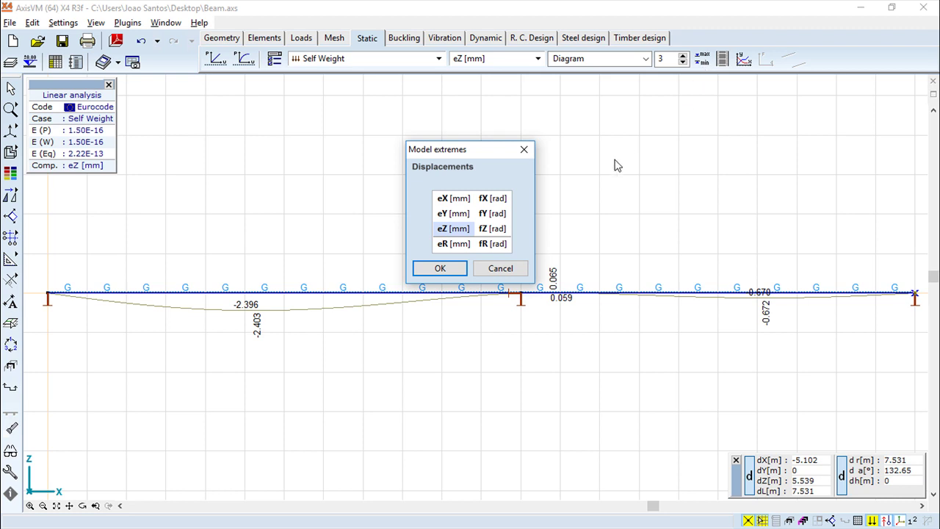
{"action": "left_click", "coordinate": [454, 244]}
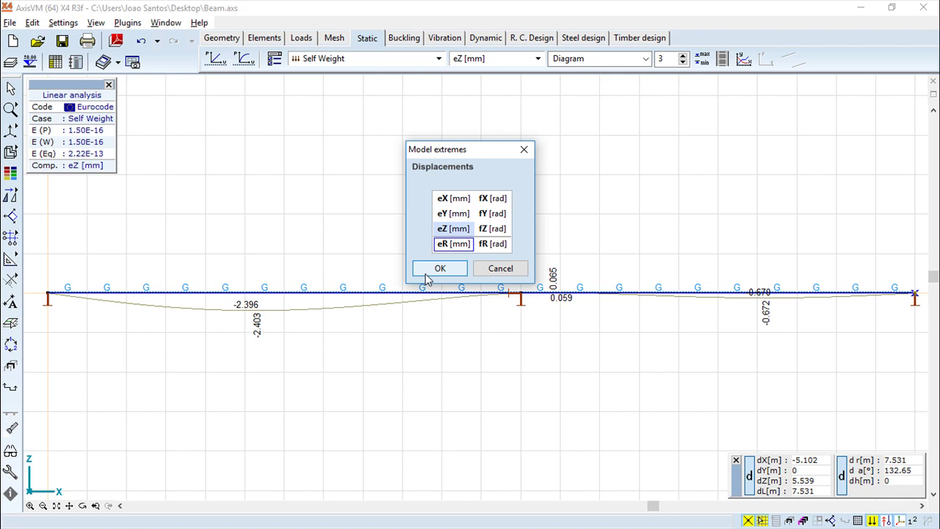
{"action": "left_click", "coordinate": [433, 270]}
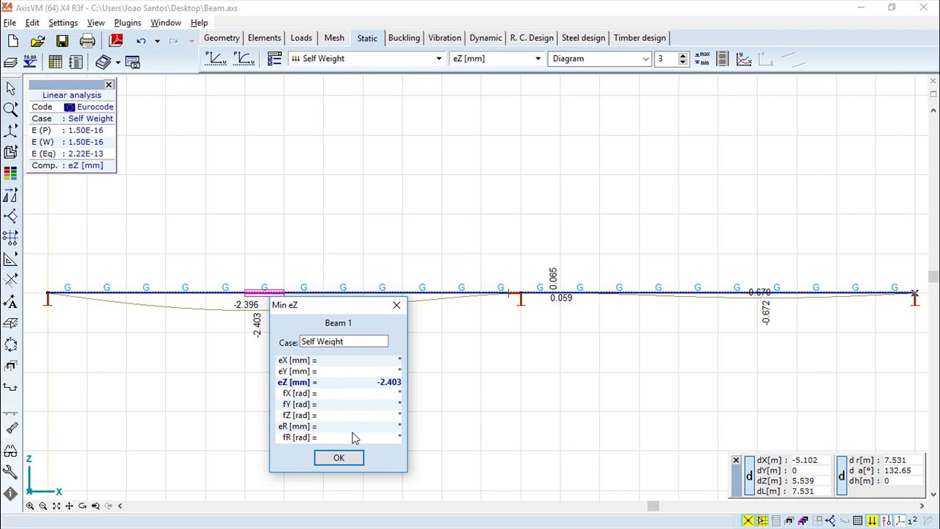
{"action": "left_click", "coordinate": [337, 458]}
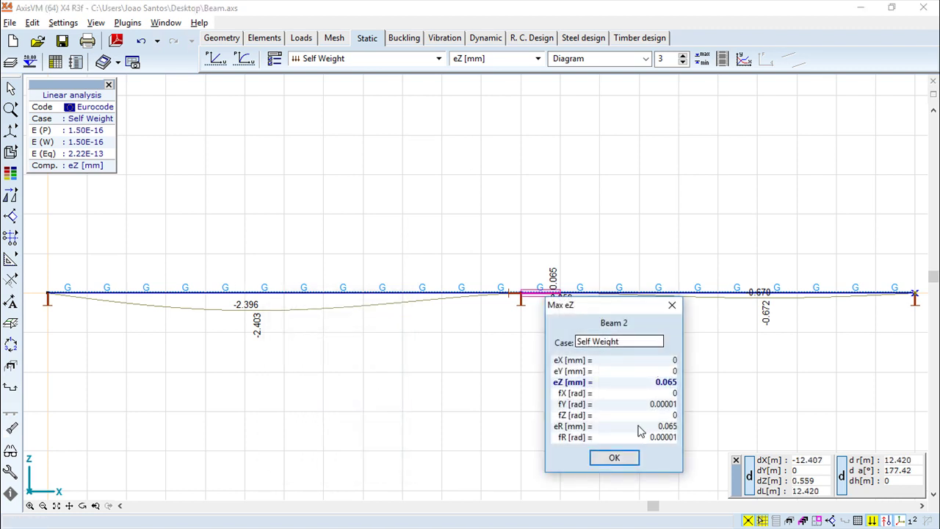
{"action": "left_click", "coordinate": [617, 462]}
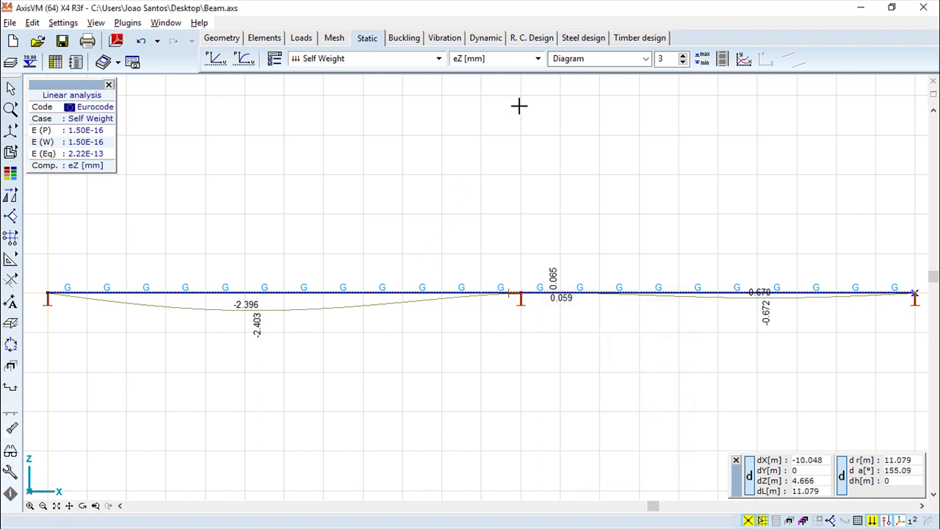
- Show the beam bending moment My diagram for the Support Displacement case
{"action": "left_click", "coordinate": [539, 61]}
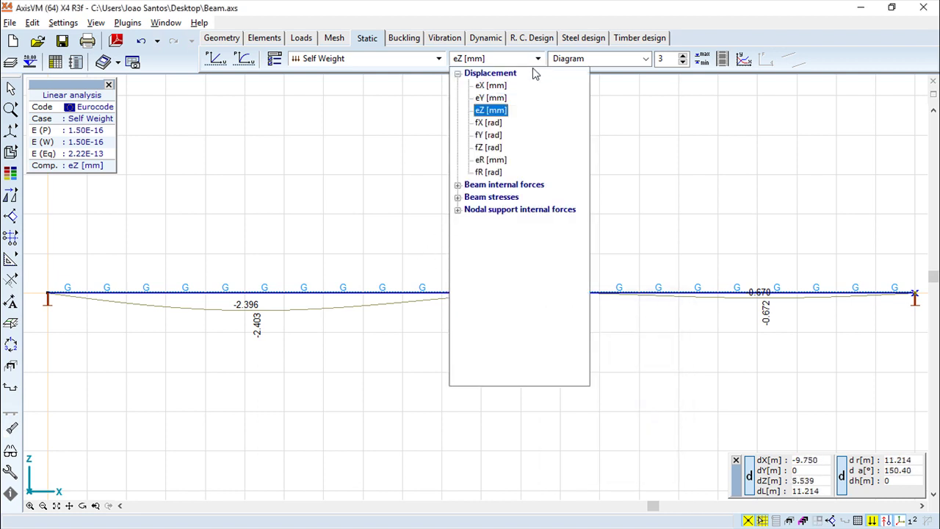
{"action": "left_click", "coordinate": [457, 185]}
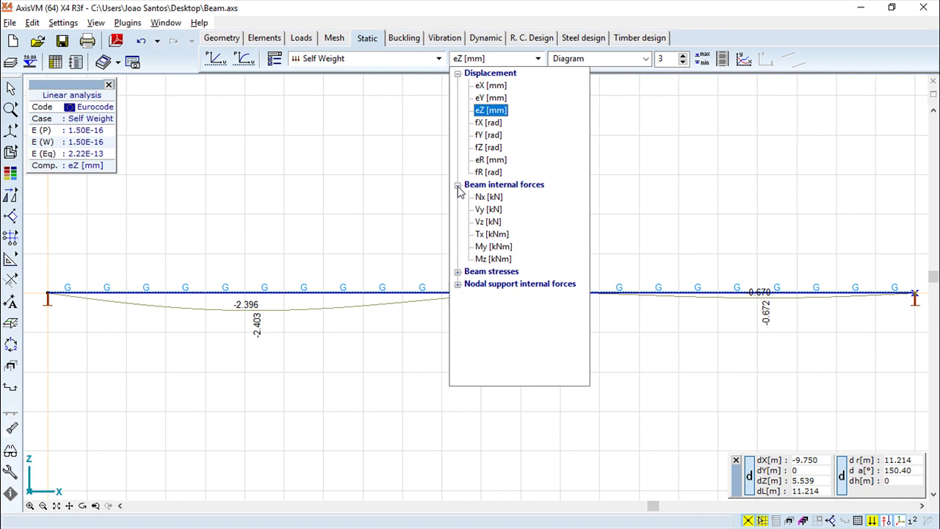
{"action": "left_click", "coordinate": [493, 248]}
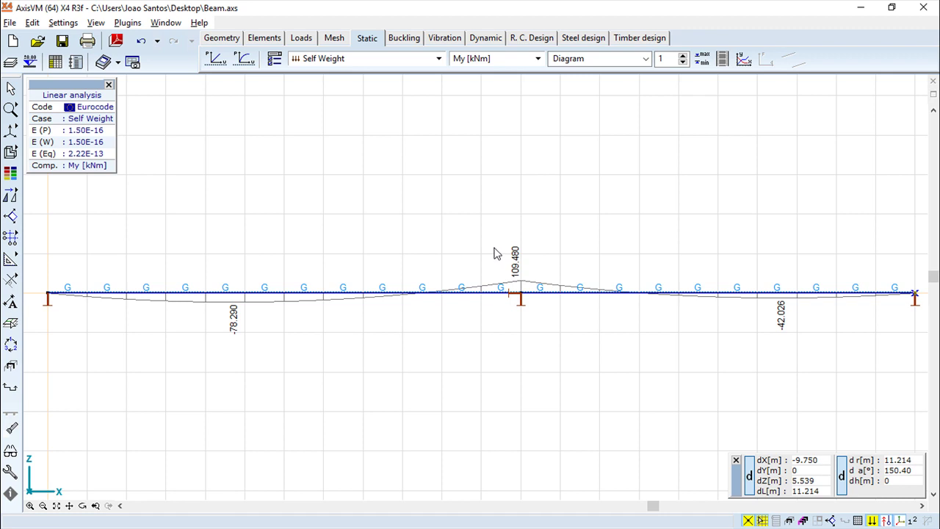
{"action": "left_click", "coordinate": [439, 58]}
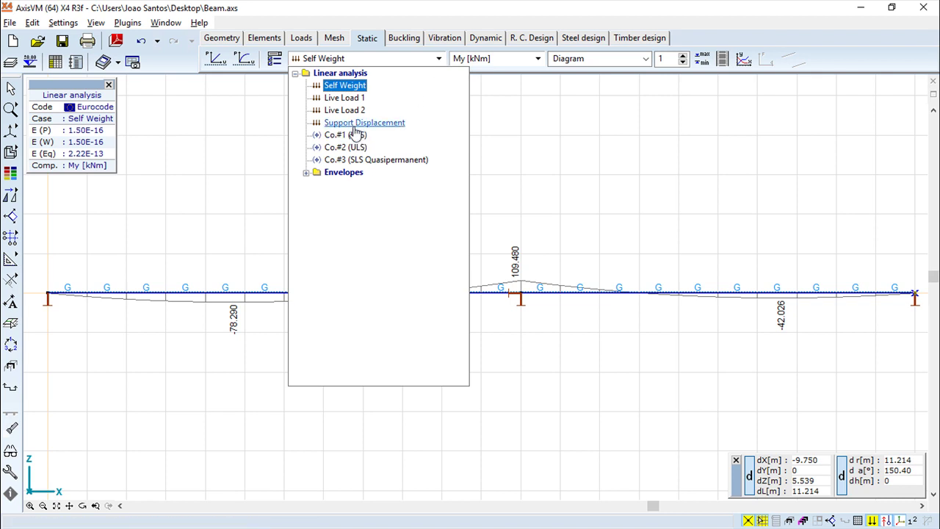
{"action": "left_click", "coordinate": [356, 125]}
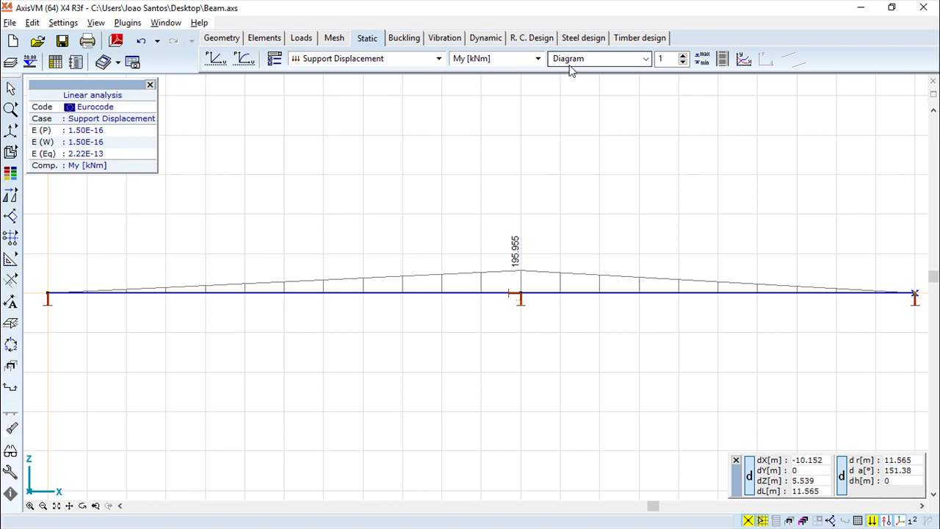
- Step through My diagrams for Co.#1, Co.#2 and Co.#3 (SLS Quasipermanent), then switch to R.C. Design
{"action": "left_click", "coordinate": [538, 60]}
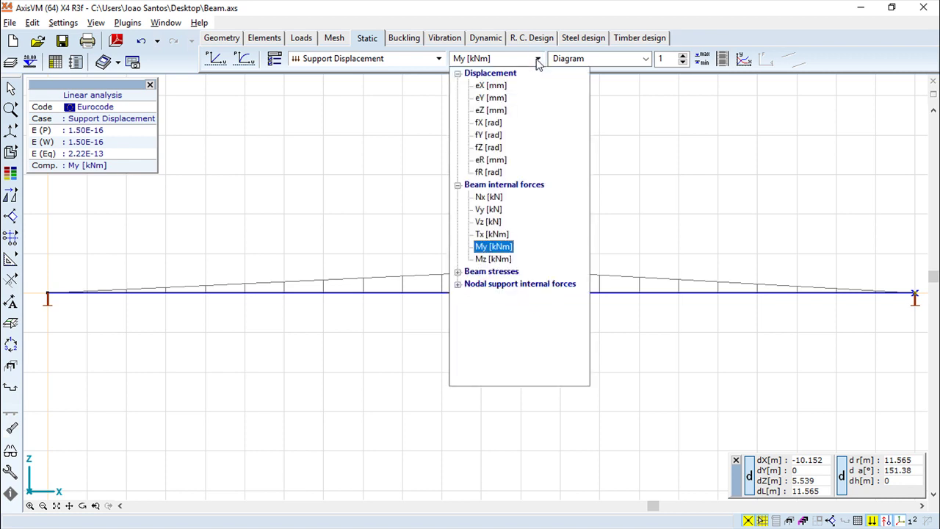
{"action": "left_click", "coordinate": [440, 62]}
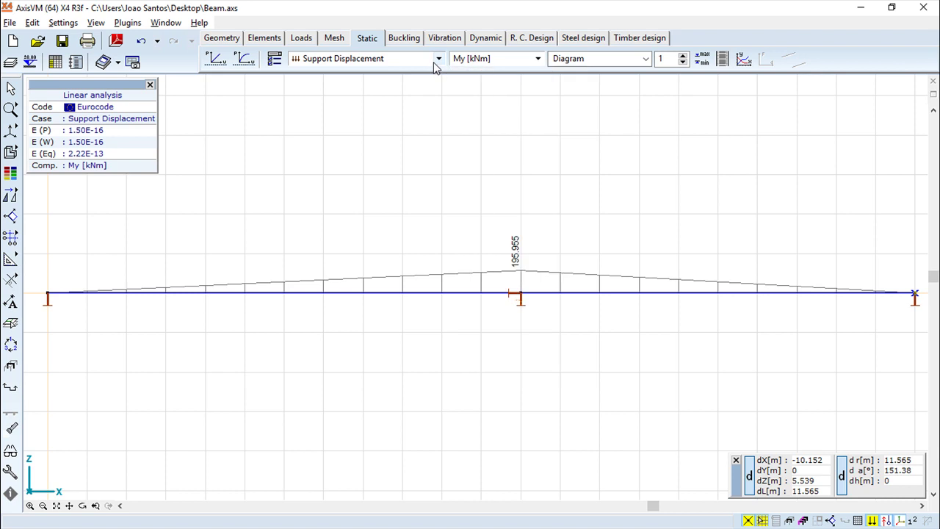
{"action": "left_click", "coordinate": [440, 62]}
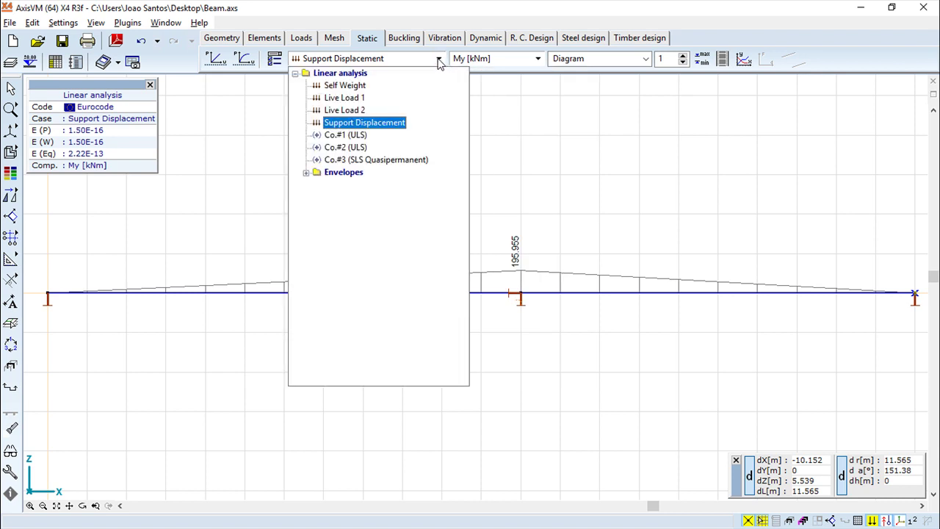
{"action": "left_click", "coordinate": [356, 134]}
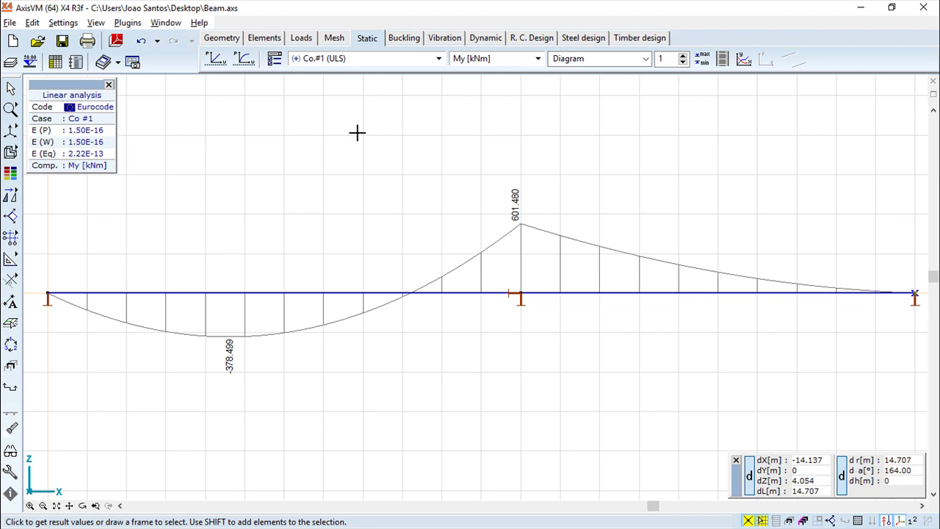
{"action": "left_click", "coordinate": [438, 60]}
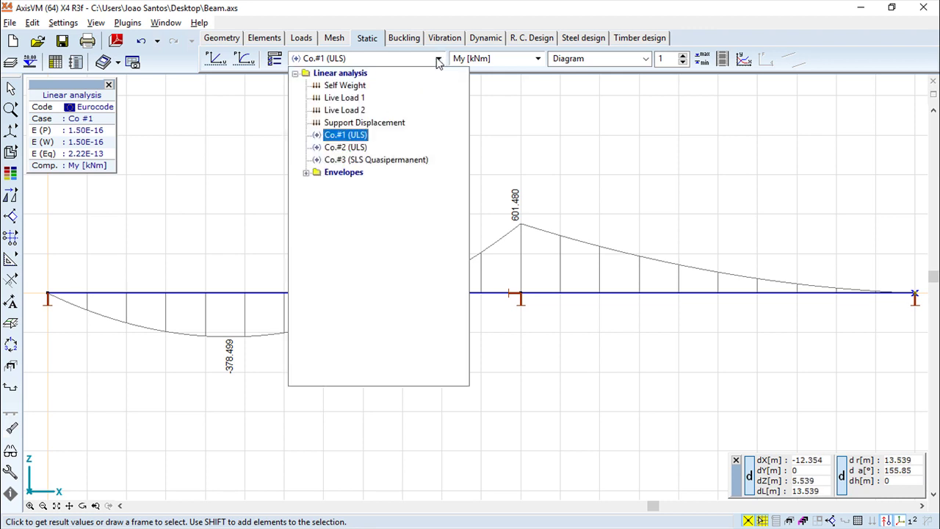
{"action": "left_click", "coordinate": [355, 147]}
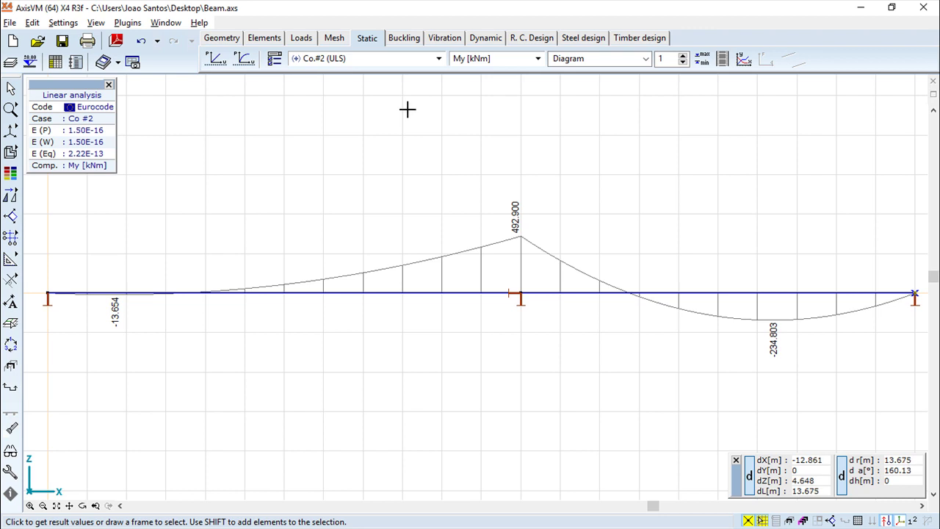
{"action": "left_click", "coordinate": [438, 58]}
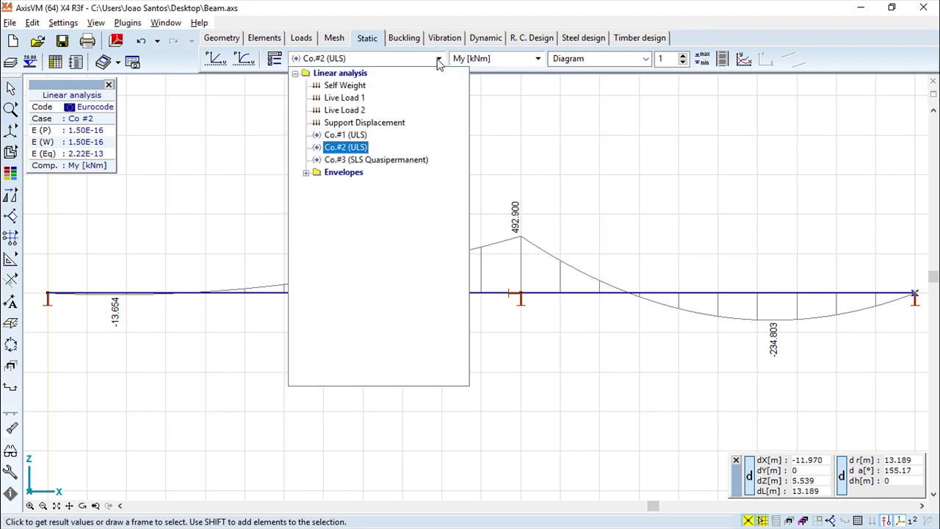
{"action": "left_click", "coordinate": [375, 159]}
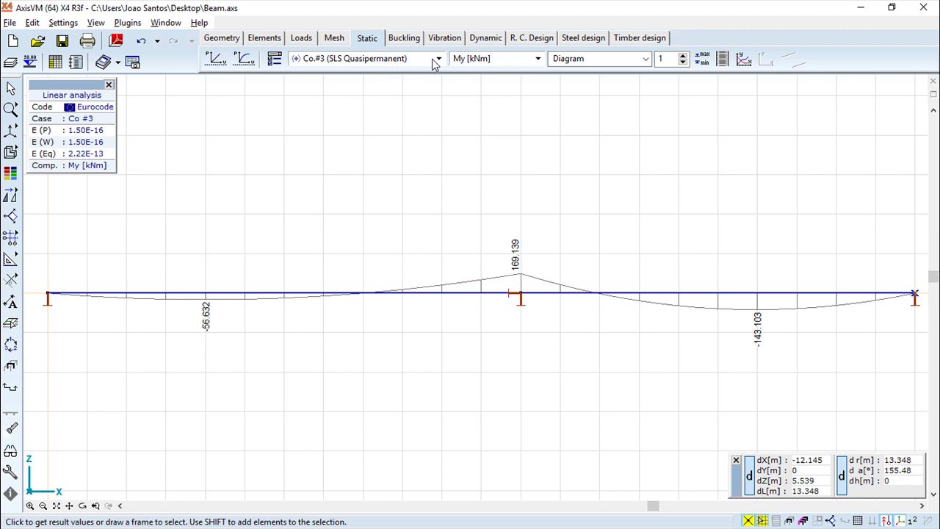
{"action": "left_click", "coordinate": [539, 38]}
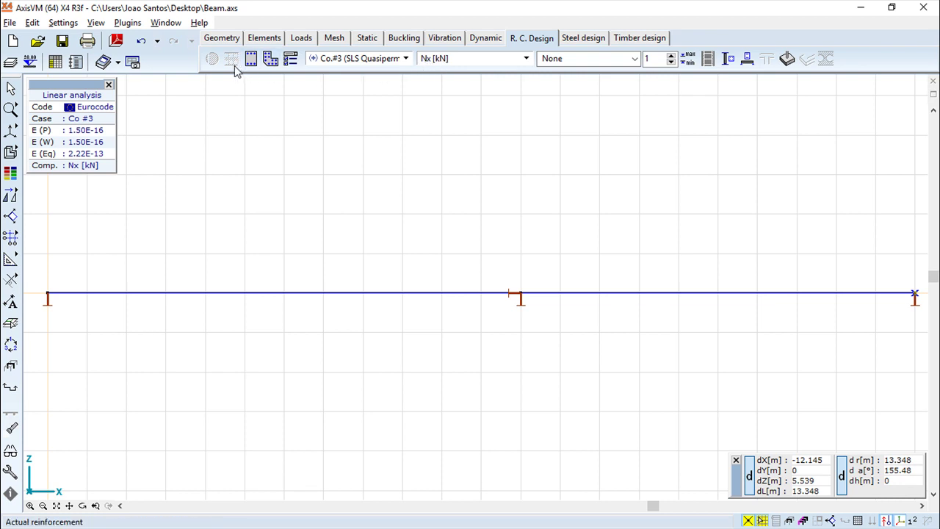
- Go to the Static tab and cancel the prompts to rerun the linear analysis
{"action": "left_click", "coordinate": [301, 37]}
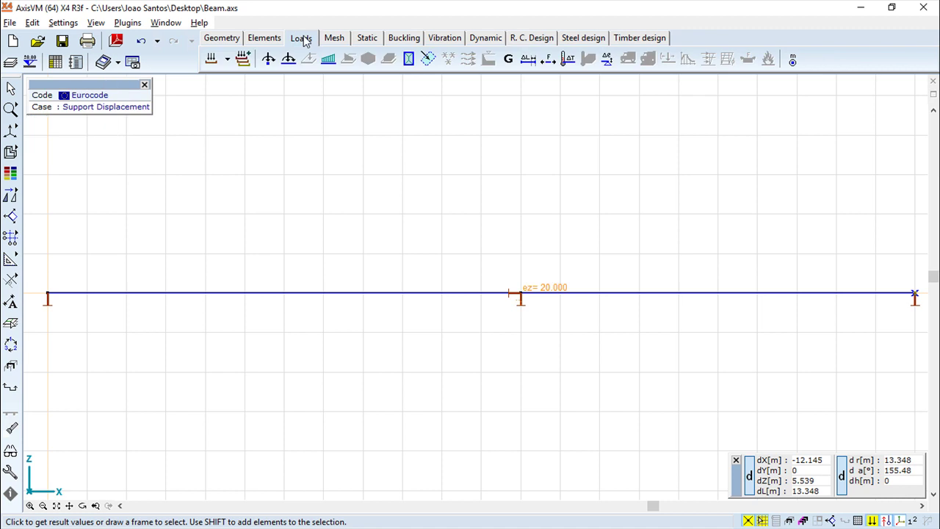
{"action": "left_click", "coordinate": [367, 39]}
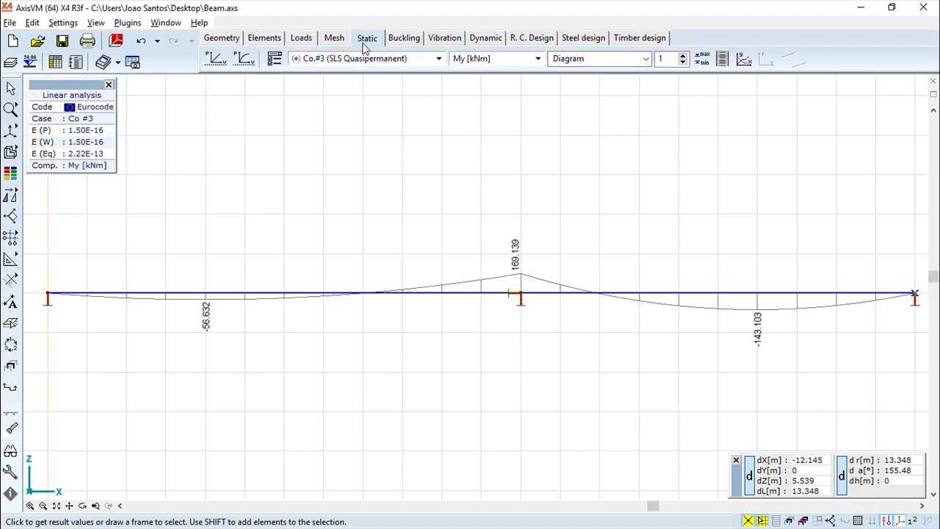
{"action": "left_click", "coordinate": [216, 61]}
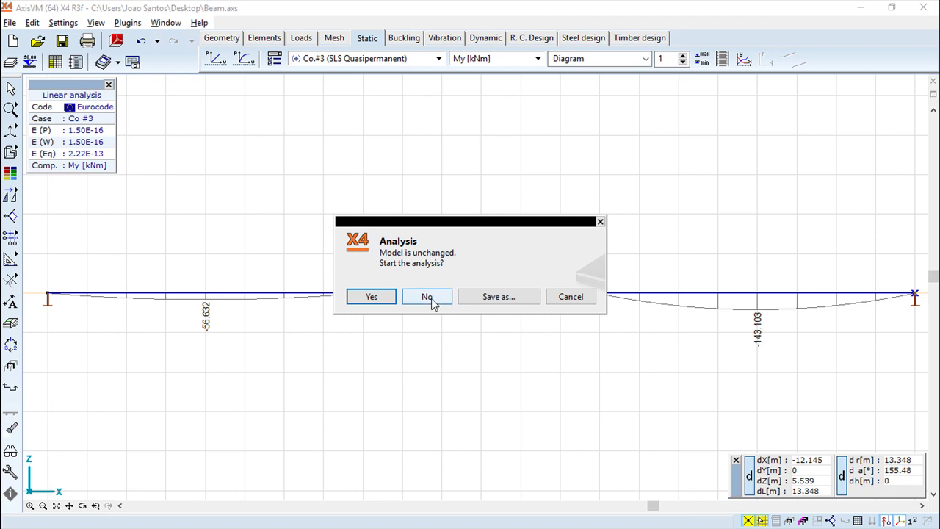
{"action": "left_click", "coordinate": [578, 306]}
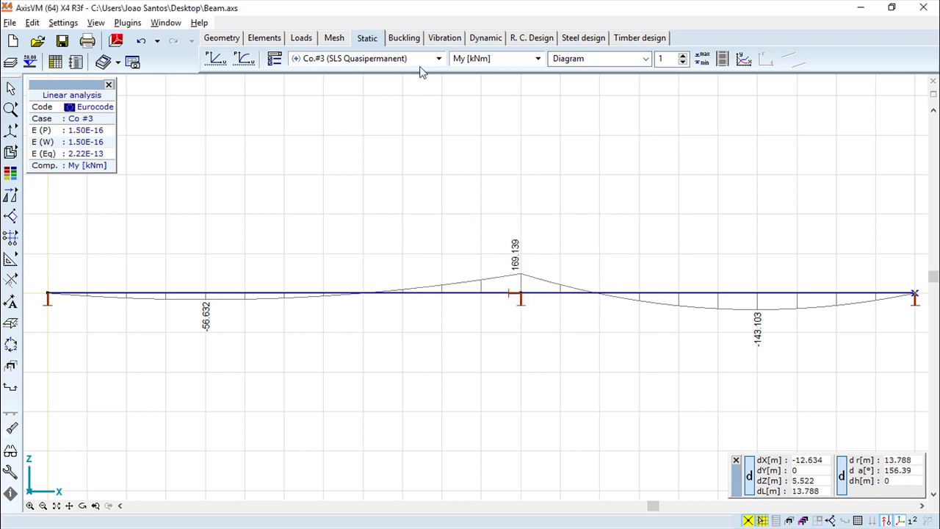
{"action": "left_click", "coordinate": [216, 60]}
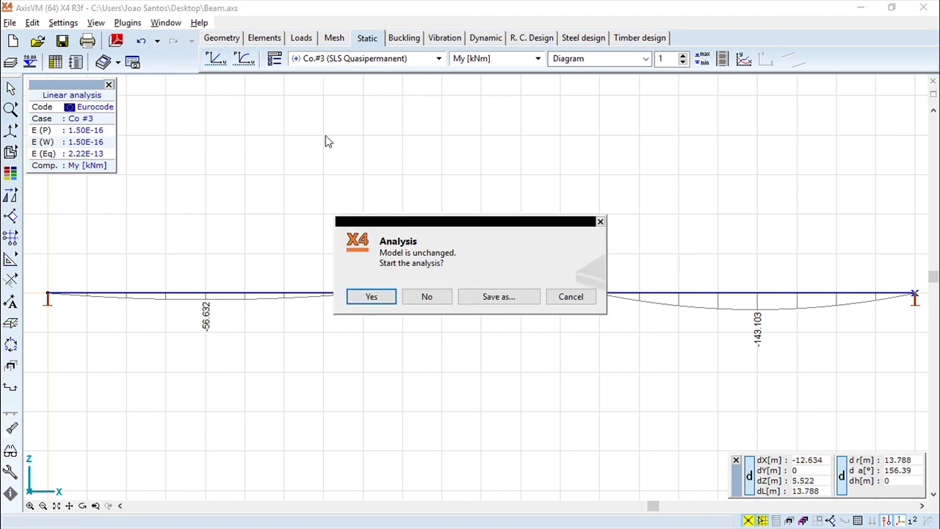
{"action": "left_click", "coordinate": [572, 297]}
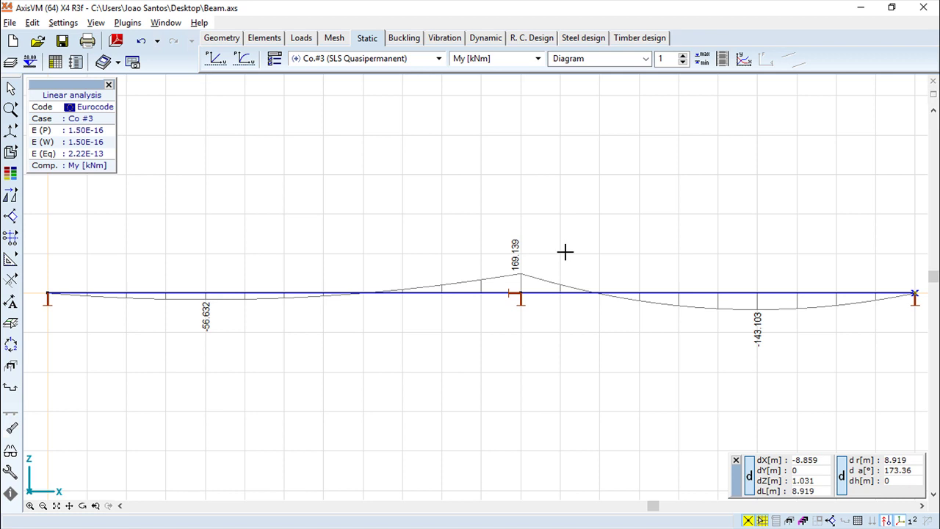
- Open the custom load combinations table to check Co #1–Co #3, then close it unchanged
{"action": "left_click", "coordinate": [302, 38]}
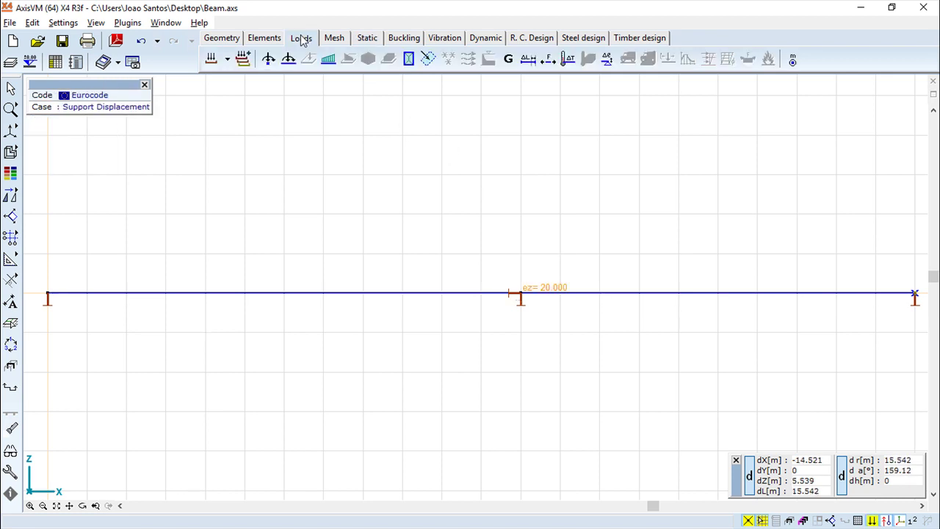
{"action": "left_click", "coordinate": [243, 59]}
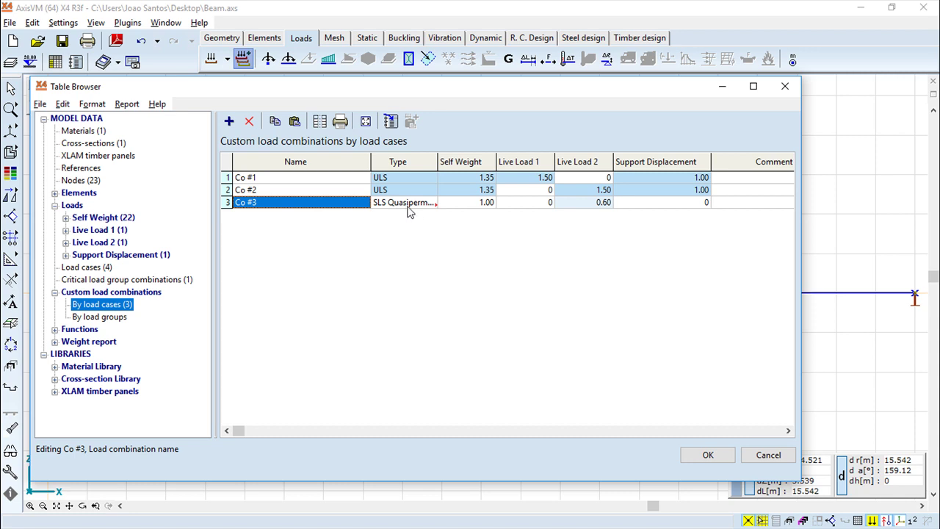
{"action": "left_click", "coordinate": [769, 455]}
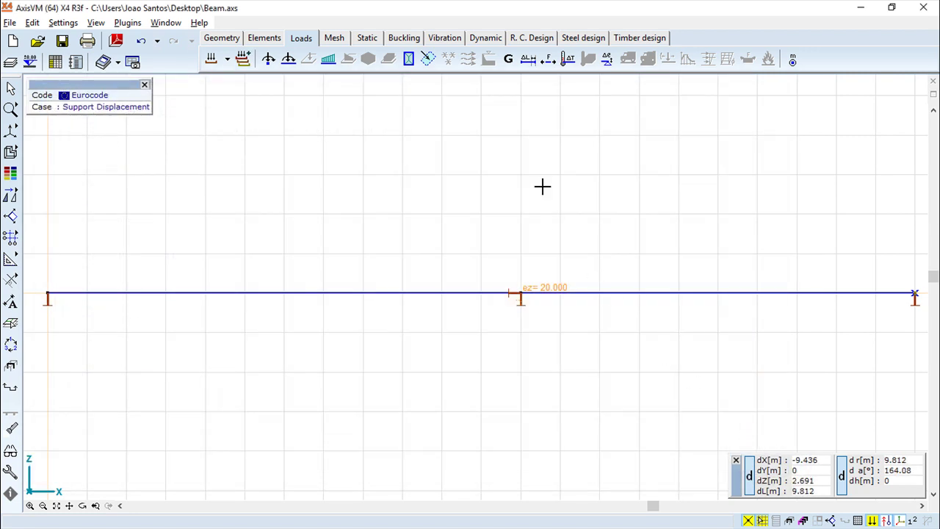
- Switch to reinforced concrete design and show the beam in a centred 3D perspective view
{"action": "left_click", "coordinate": [528, 39]}
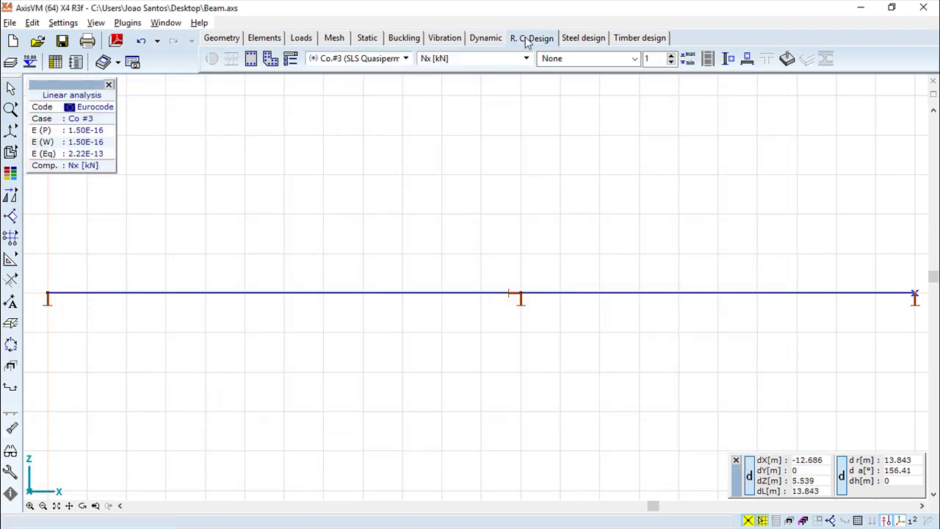
{"action": "left_click", "coordinate": [10, 130]}
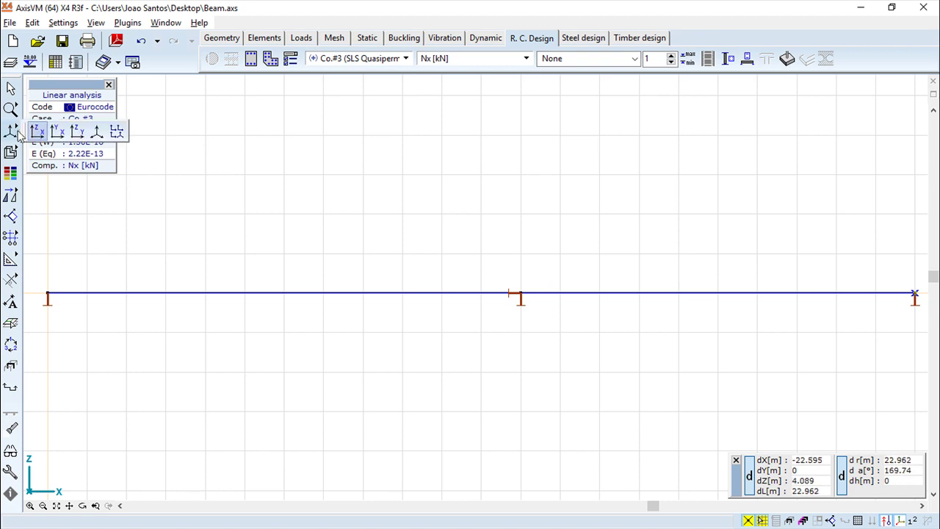
{"action": "left_click", "coordinate": [97, 131]}
{"action": "scroll", "coordinate": [487, 378], "scroll_direction": "down", "scroll_amount": 3}
{"action": "middle_click_drag", "start_coordinate": [497, 369], "coordinate": [502, 321]}
{"action": "scroll", "coordinate": [527, 284], "scroll_direction": "up", "scroll_amount": 1}
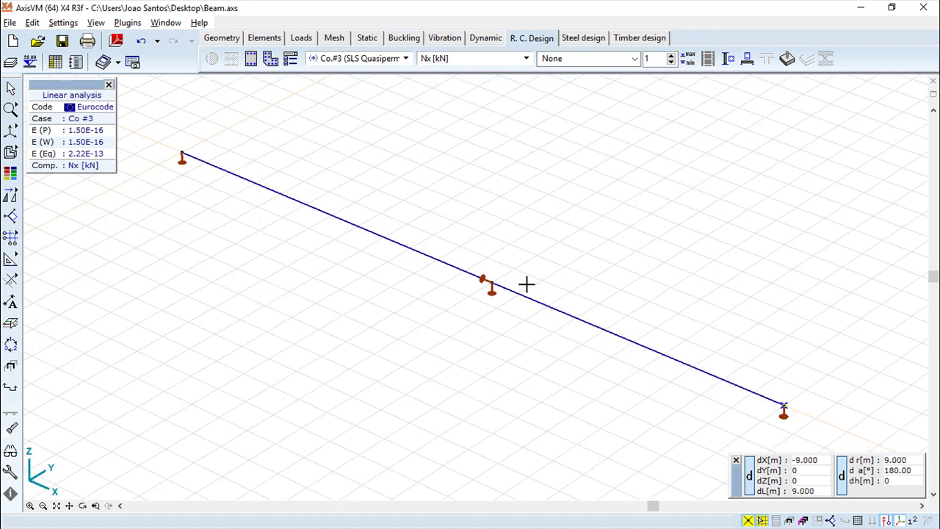
- Display the My [kNm] bending moment diagram for combination Co.#1 (ULS)
{"action": "left_click", "coordinate": [406, 58]}
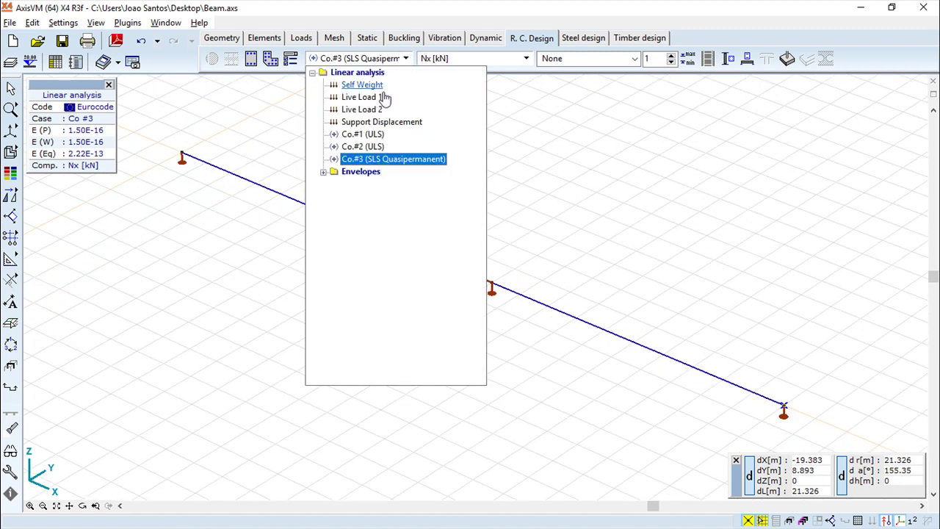
{"action": "left_click", "coordinate": [365, 131]}
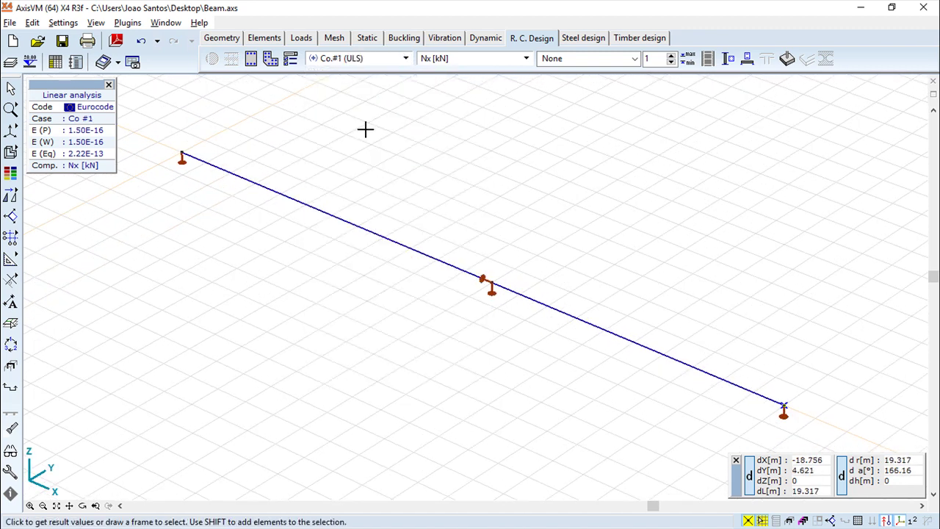
{"action": "left_click", "coordinate": [635, 59]}
{"action": "left_click", "coordinate": [578, 75]}
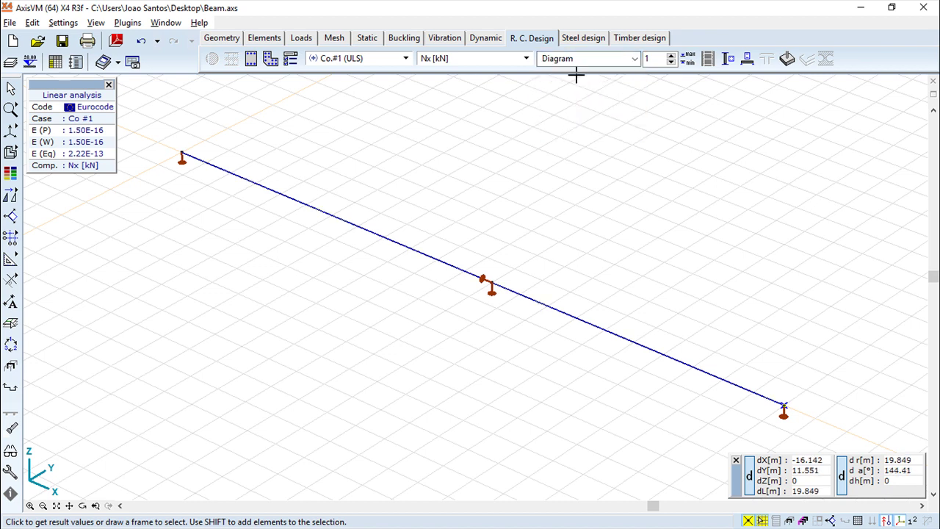
{"action": "left_click", "coordinate": [526, 58]}
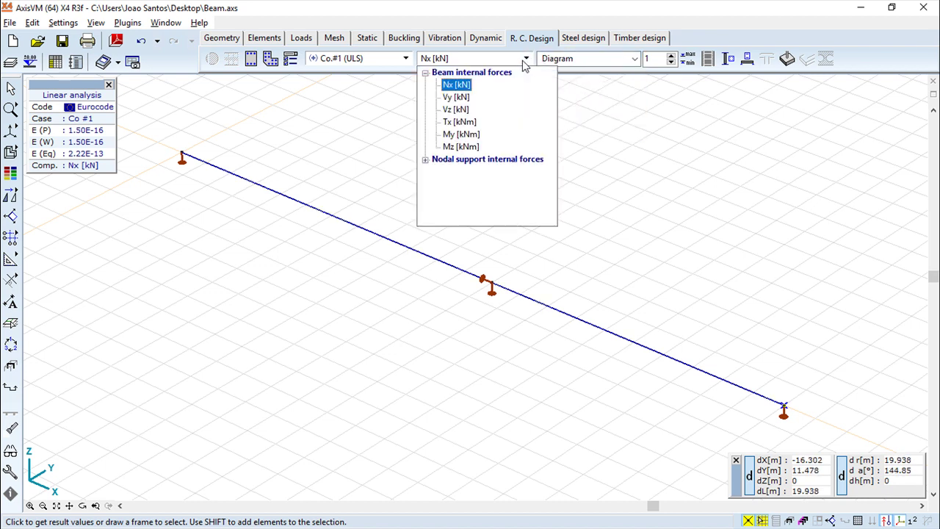
{"action": "left_click", "coordinate": [461, 133]}
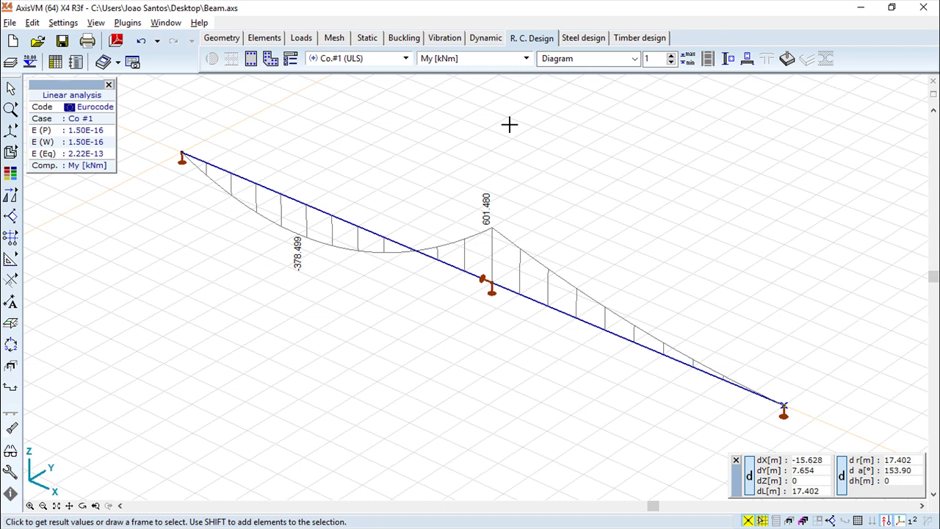
- Start beam reinforcement design with all beam elements selected
{"action": "left_click", "coordinate": [745, 58]}
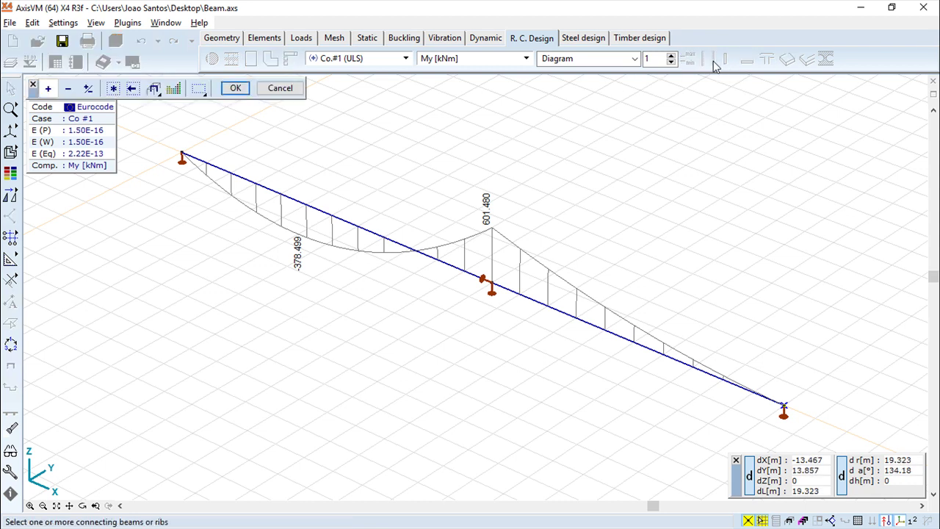
{"action": "left_click", "coordinate": [115, 91]}
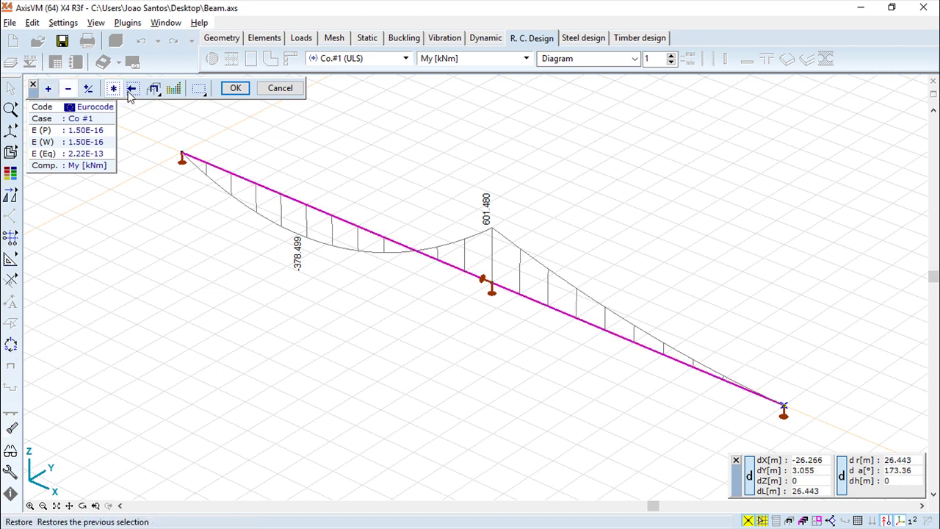
{"action": "left_click", "coordinate": [232, 89]}
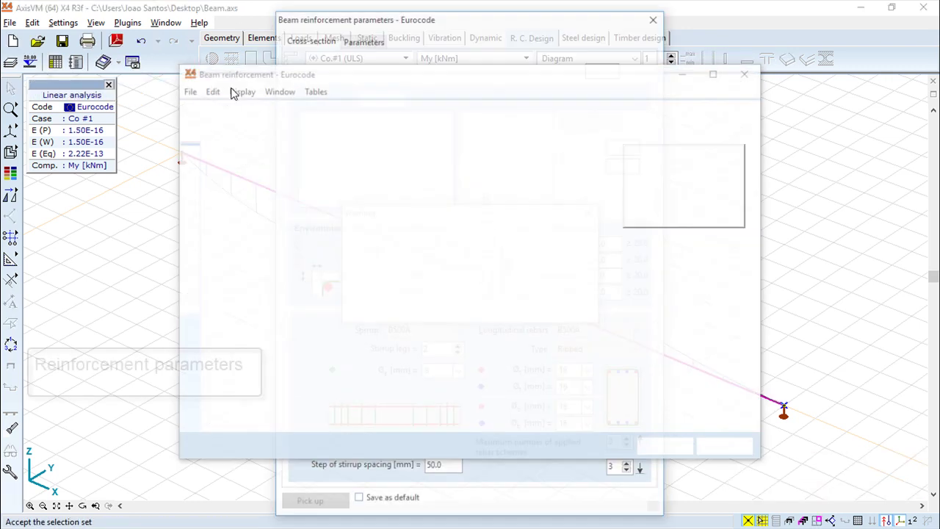
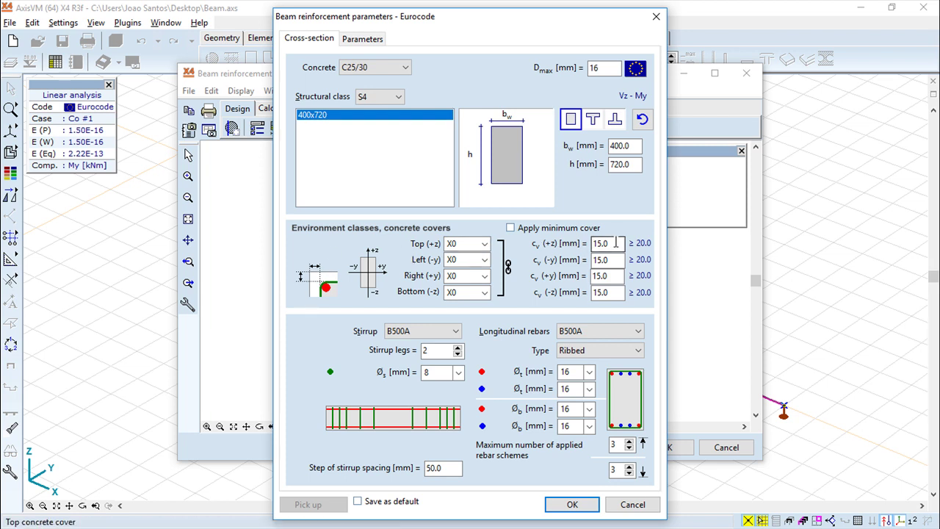
- Apply minimum cover, enter 25 mm on all four faces, and set the top face exposure class to XC1
{"action": "left_click", "coordinate": [511, 228]}
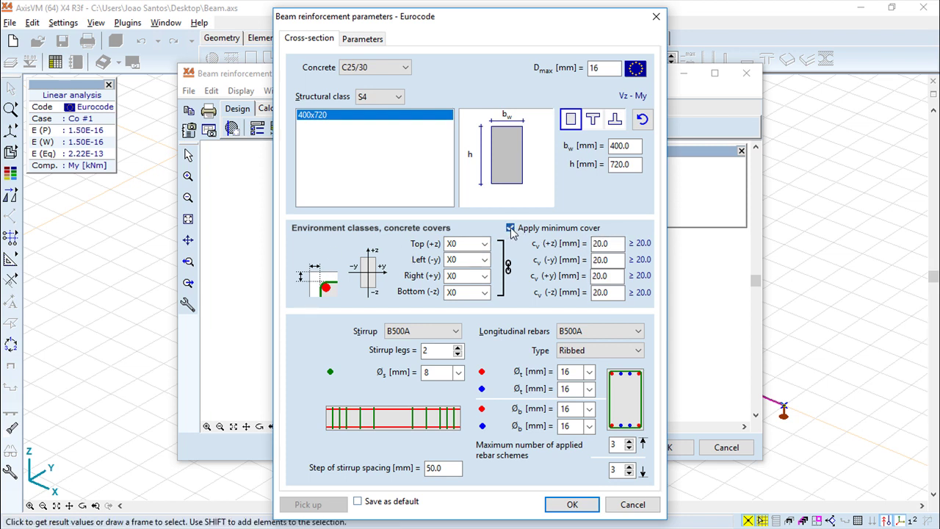
{"action": "double_click", "coordinate": [617, 245]}
{"action": "type", "text": "25"}
{"action": "double_click", "coordinate": [607, 263]}
{"action": "type", "text": "25"}
{"action": "double_click", "coordinate": [612, 277]}
{"action": "type", "text": "25"}
{"action": "double_click", "coordinate": [615, 293]}
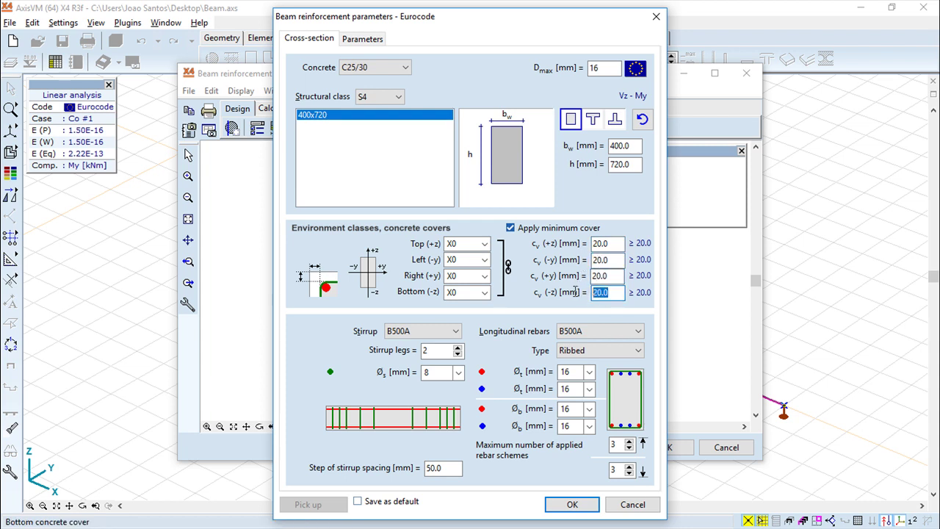
{"action": "type", "text": "25"}
{"action": "left_click", "coordinate": [485, 244]}
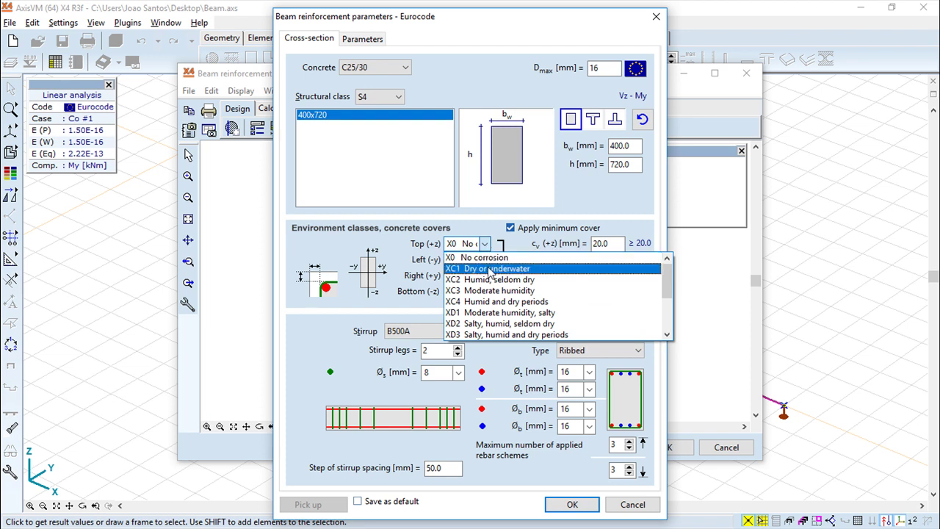
{"action": "left_click", "coordinate": [488, 269]}
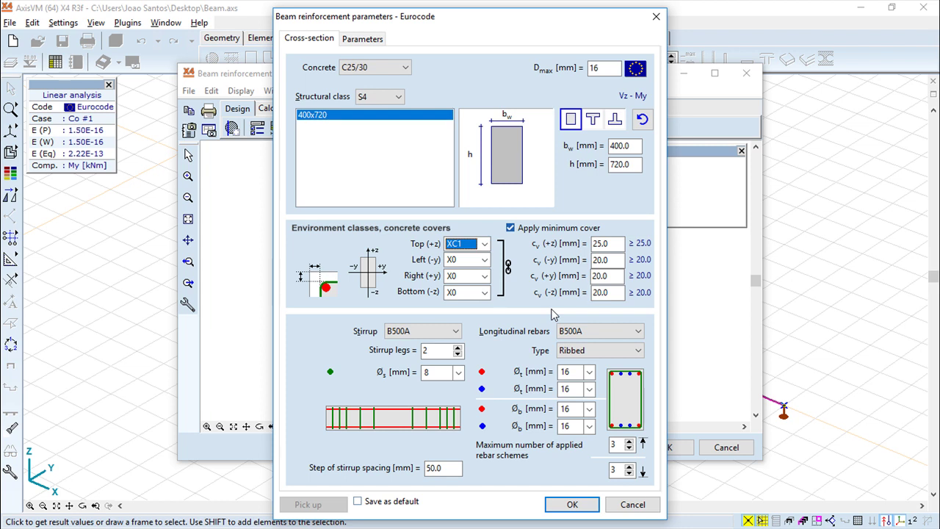
- Set the stirrup diameter to 10 mm and both stirrup and longitudinal steel grades to B500B
{"action": "left_click", "coordinate": [435, 373]}
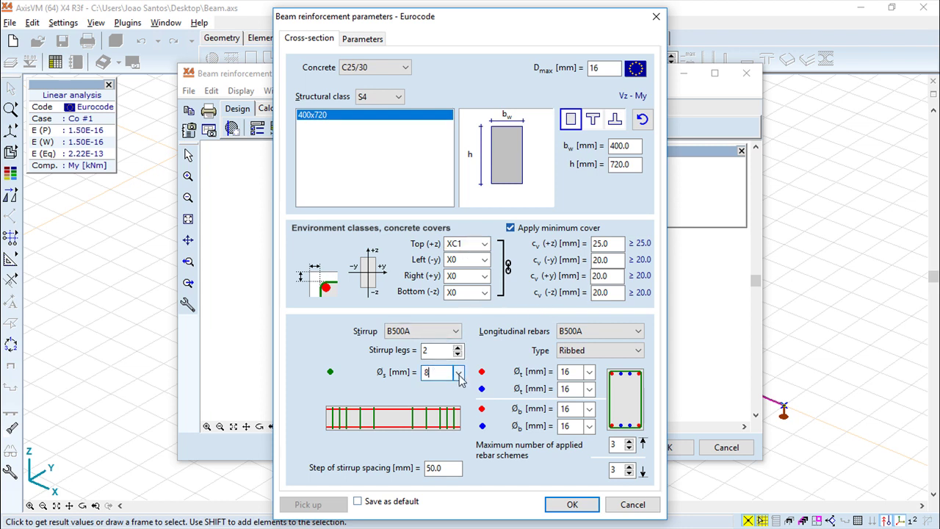
{"action": "left_click", "coordinate": [458, 373]}
{"action": "left_click", "coordinate": [441, 395]}
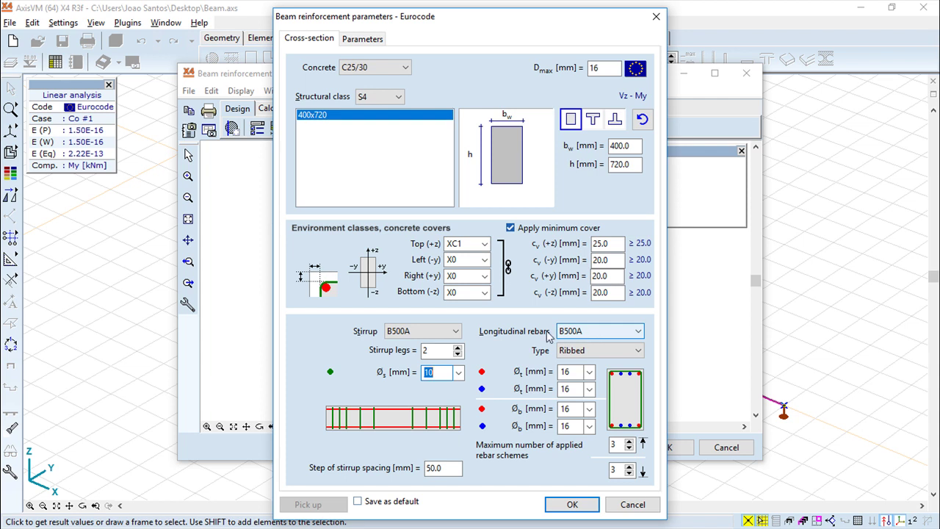
{"action": "left_click", "coordinate": [426, 331]}
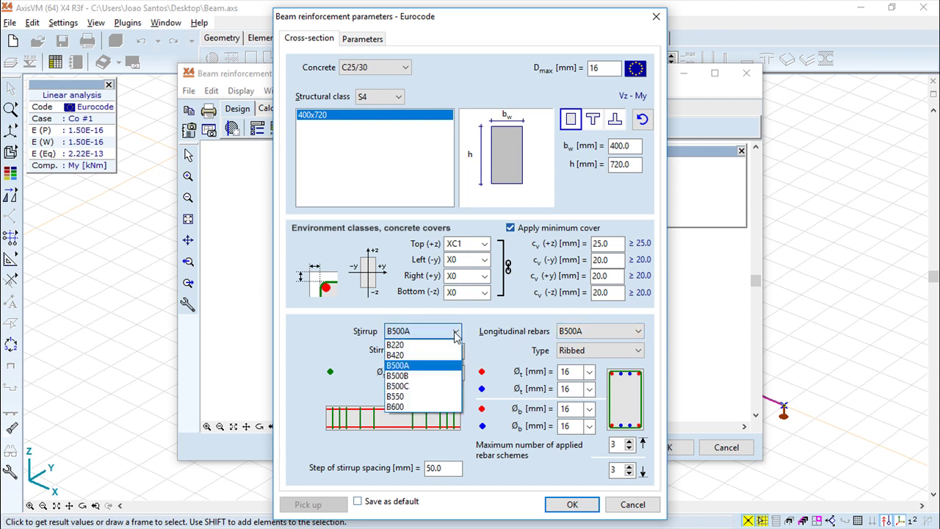
{"action": "left_click", "coordinate": [416, 376]}
{"action": "left_click", "coordinate": [633, 332]}
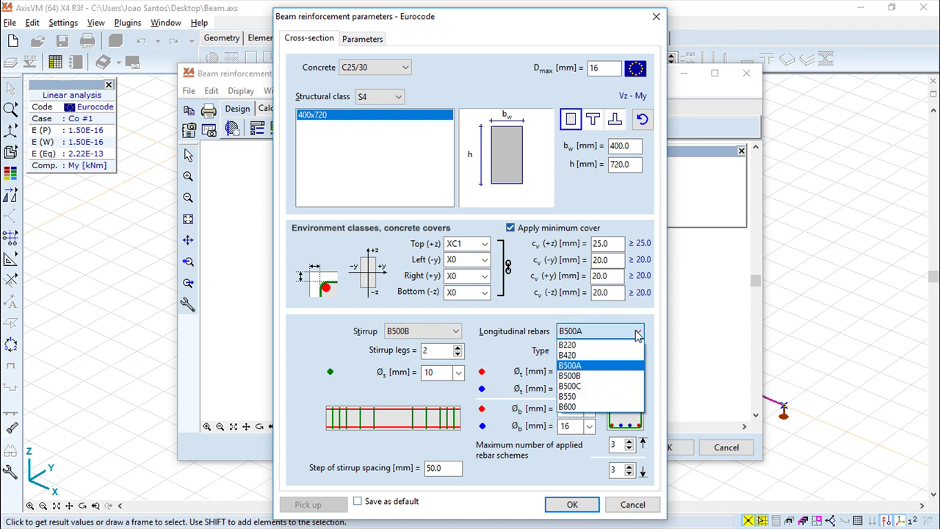
{"action": "left_click", "coordinate": [580, 375]}
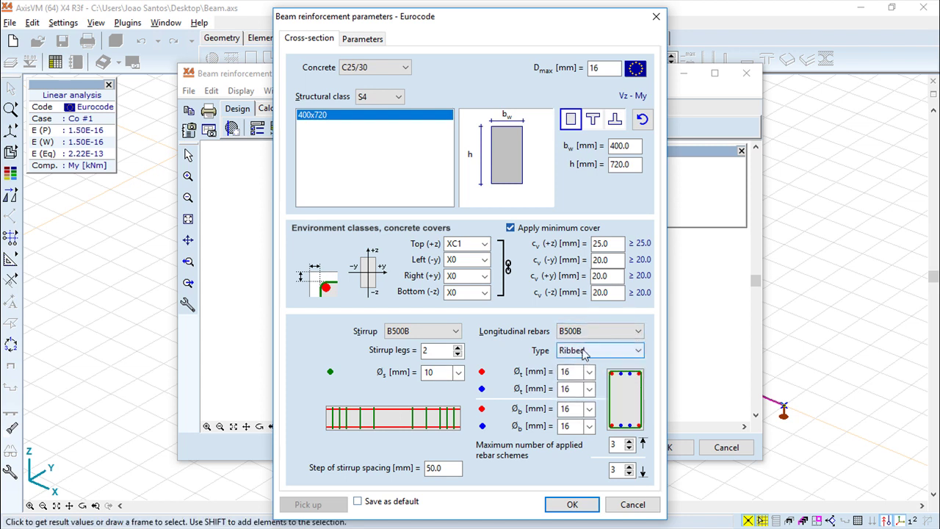
- Set the longitudinal bar diameters Øt and Øb to 25 mm
{"action": "double_click", "coordinate": [567, 391]}
{"action": "type", "text": "25"}
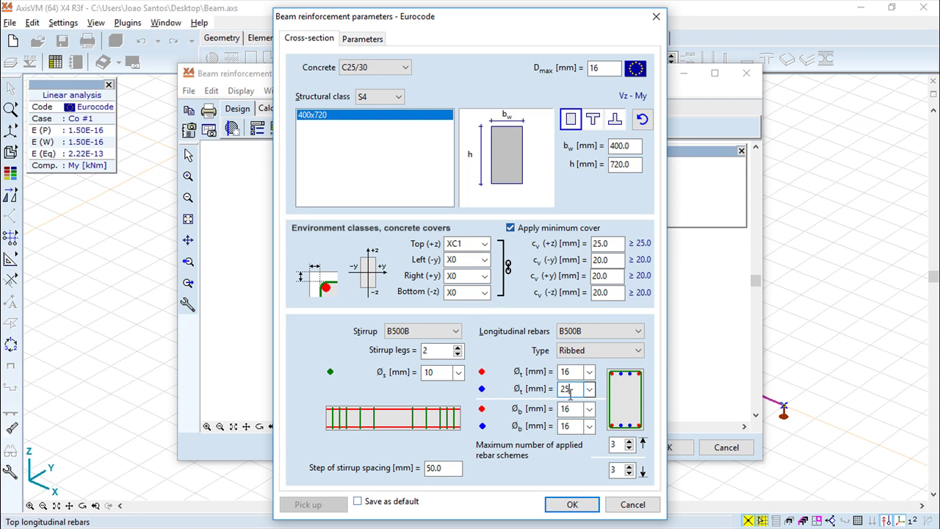
{"action": "double_click", "coordinate": [577, 408]}
{"action": "type", "text": "25"}
{"action": "double_click", "coordinate": [577, 426]}
{"action": "type", "text": "25"}
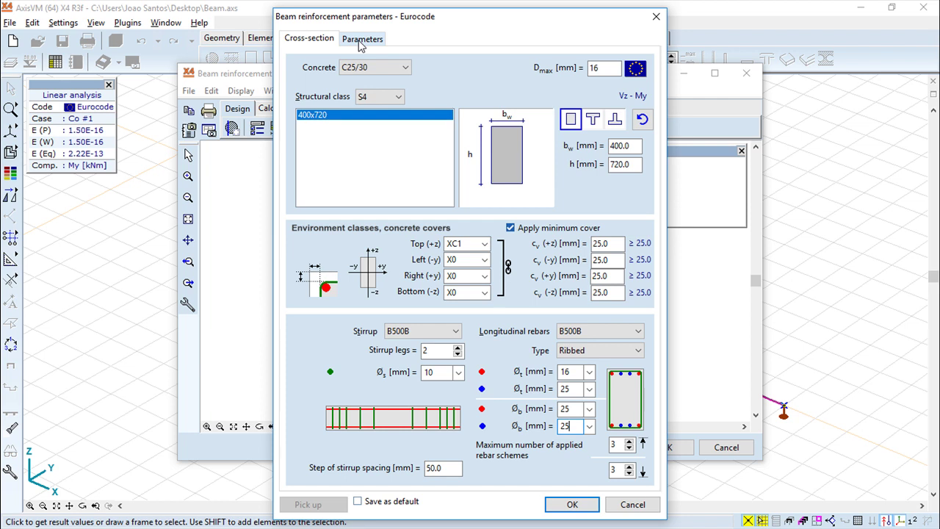
- Include concrete tensile strength in cracking, set the beam deflection limit to L/250, and confirm
{"action": "left_click", "coordinate": [361, 46]}
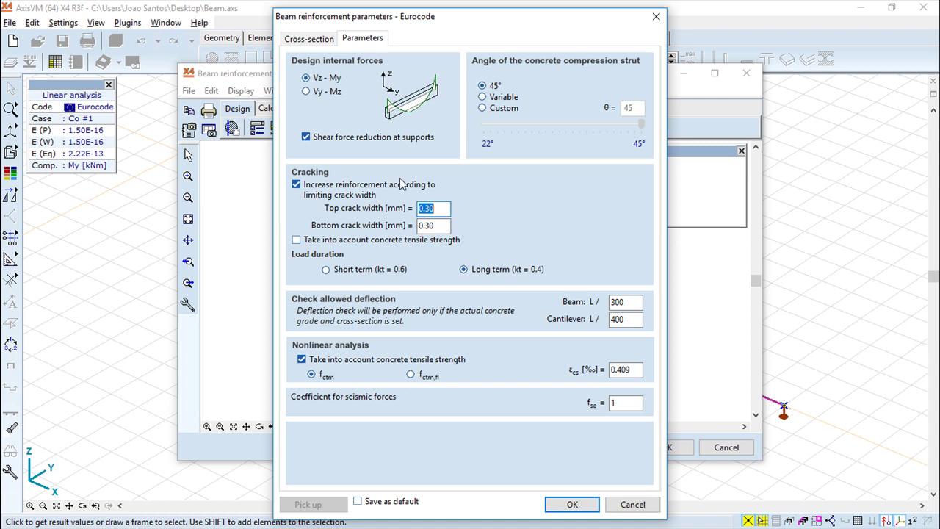
{"action": "left_click", "coordinate": [297, 241]}
{"action": "double_click", "coordinate": [621, 303]}
{"action": "type", "text": "250"}
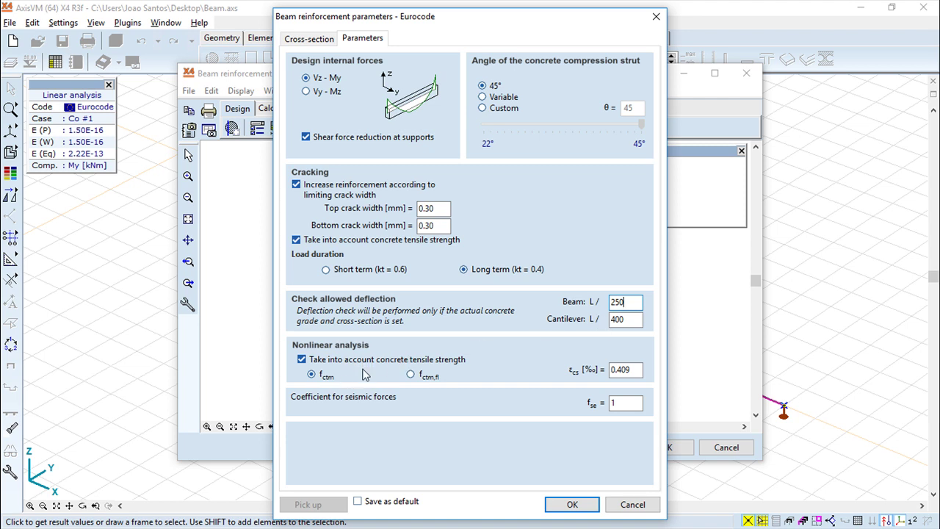
{"action": "left_click", "coordinate": [567, 504]}
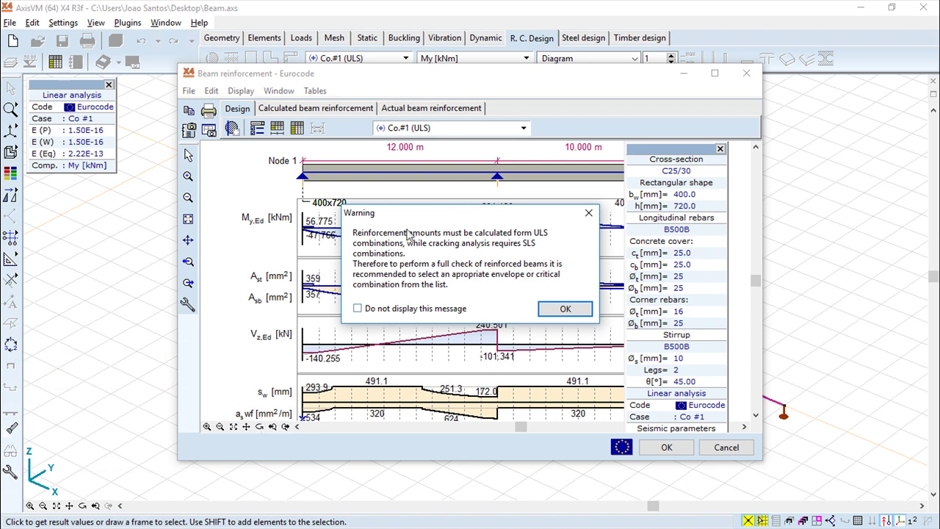
- Dismiss the warning and view the calculated beam reinforcement tab in a maximized window, then restore its size
{"action": "left_click", "coordinate": [563, 308]}
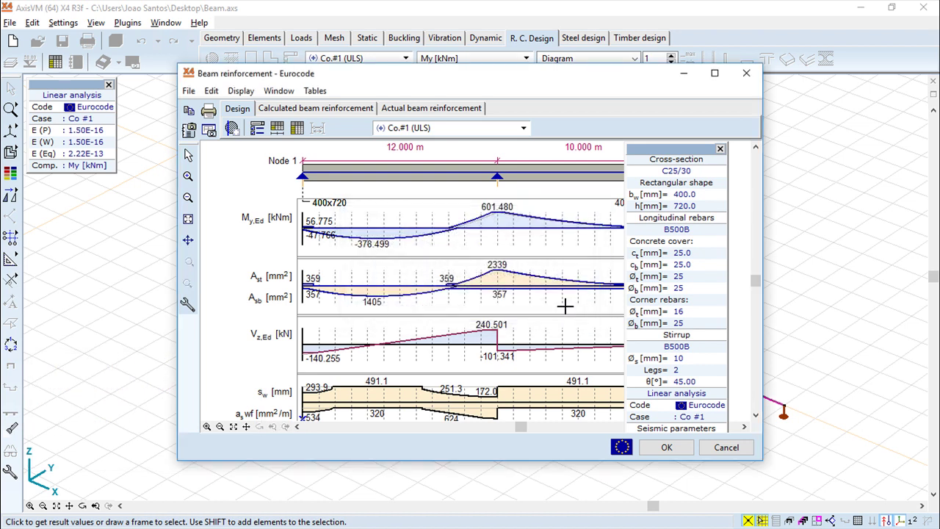
{"action": "left_click", "coordinate": [713, 74]}
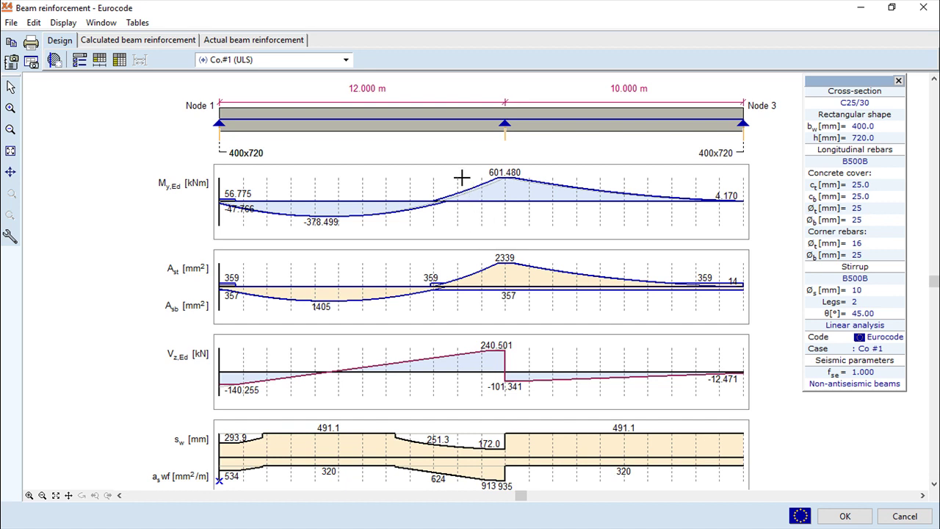
{"action": "left_click", "coordinate": [156, 41]}
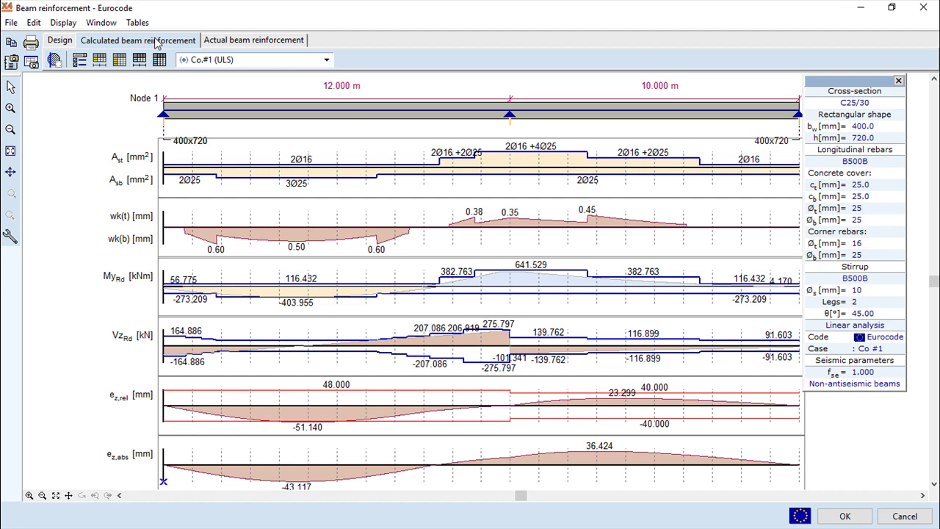
{"action": "left_click", "coordinate": [55, 44]}
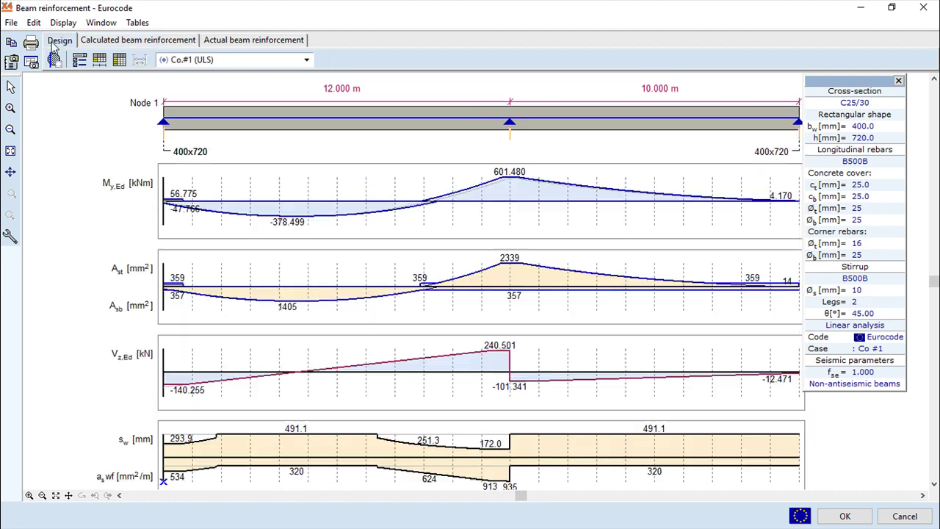
{"action": "left_click", "coordinate": [127, 45]}
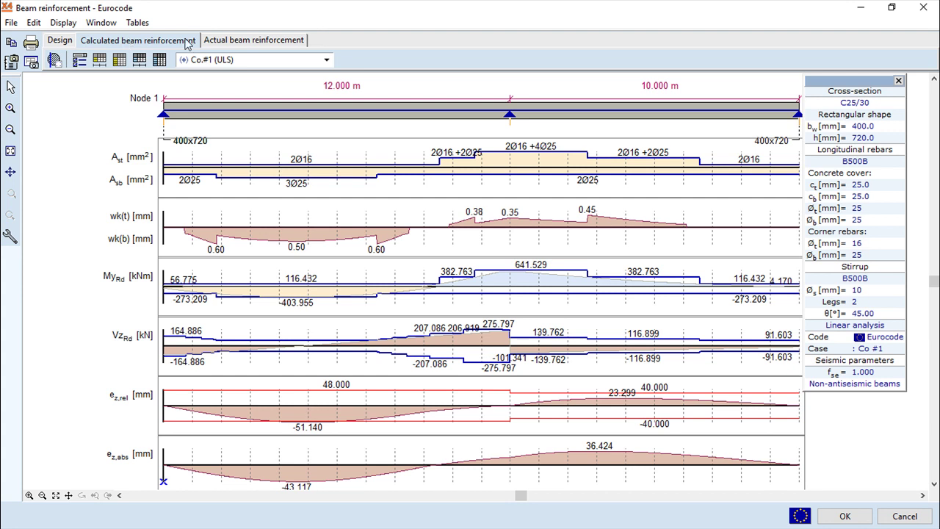
{"action": "left_click", "coordinate": [891, 7]}
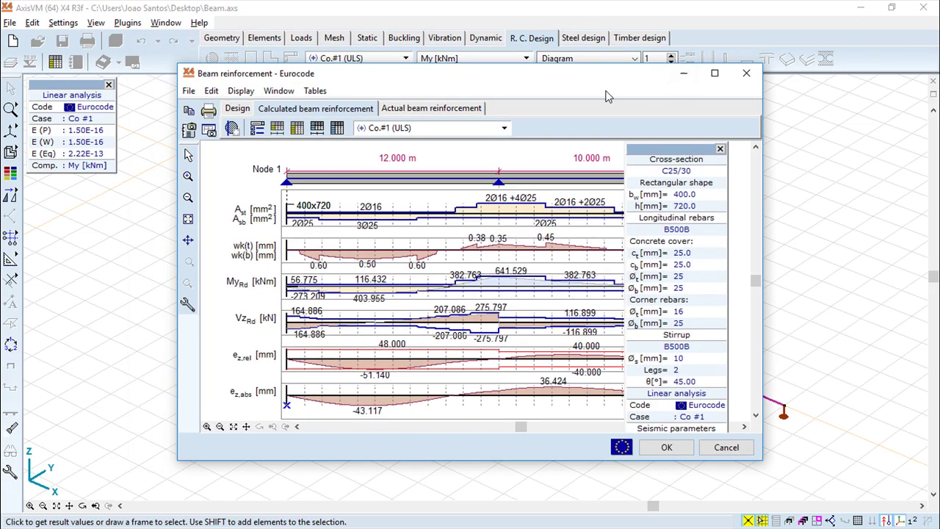
- Add relative and absolute deflection diagrams with extreme-value labels via the Display settings
{"action": "left_click_drag", "start_coordinate": [537, 78], "coordinate": [563, 126]}
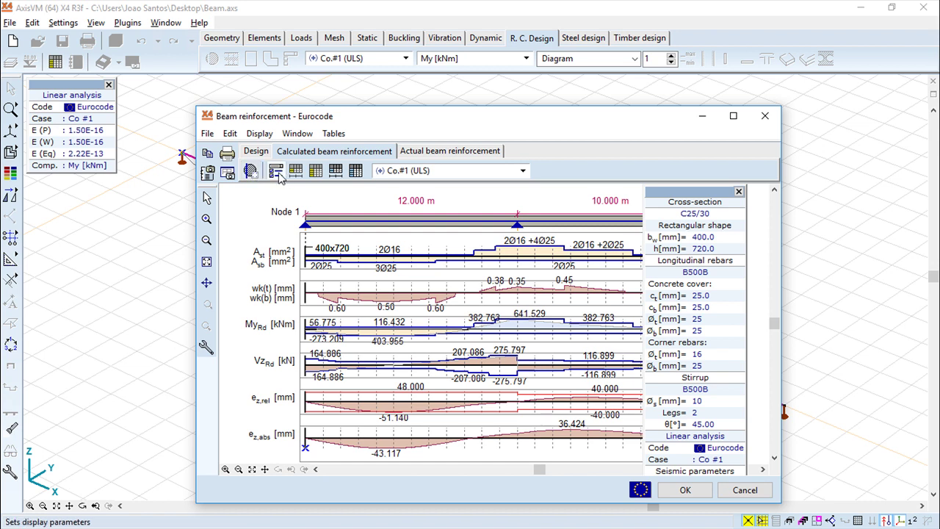
{"action": "left_click", "coordinate": [277, 172]}
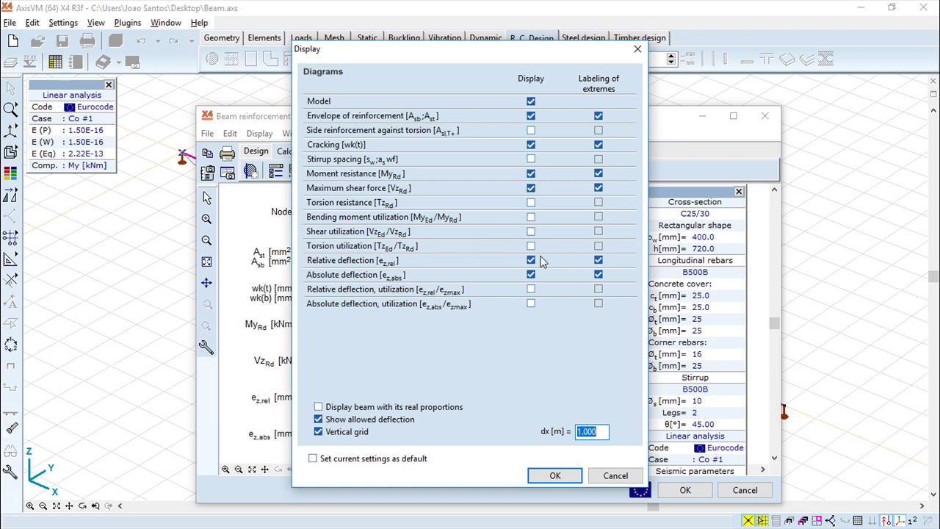
{"action": "left_click", "coordinate": [556, 476]}
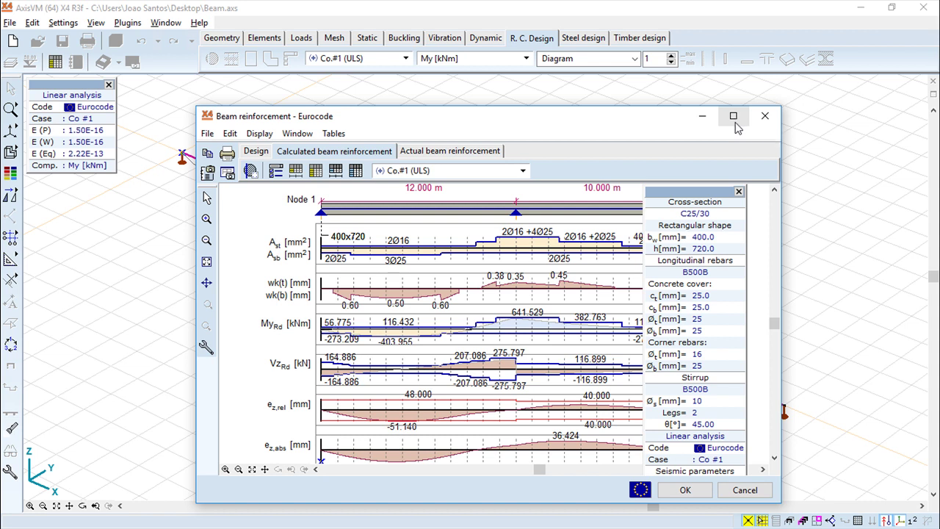
- Close the results, rerun beam reinforcement design with the same parameters, and dismiss the warning
{"action": "left_click", "coordinate": [687, 490]}
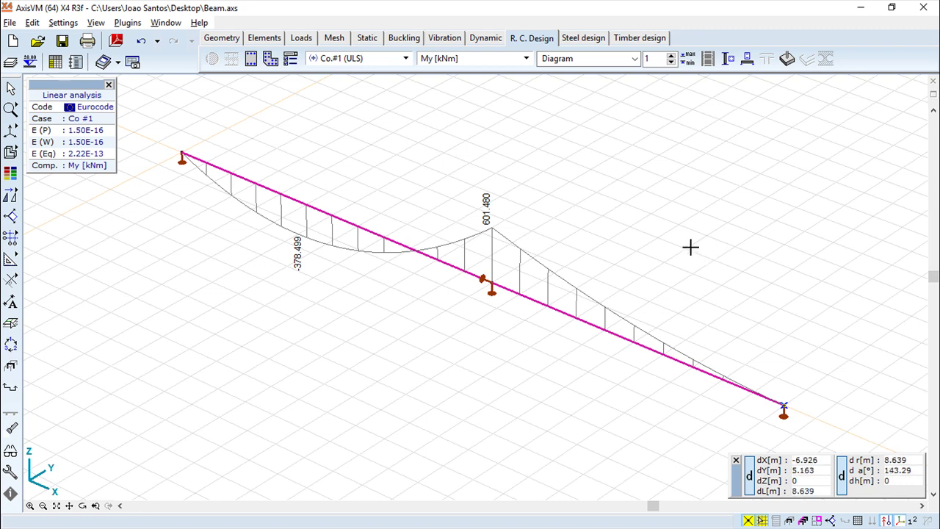
{"action": "left_click", "coordinate": [748, 59]}
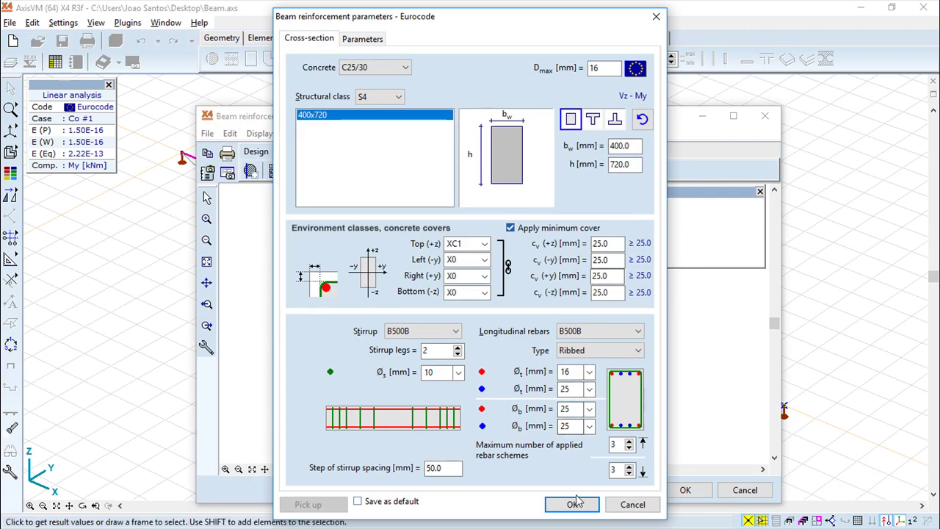
{"action": "left_click", "coordinate": [573, 504]}
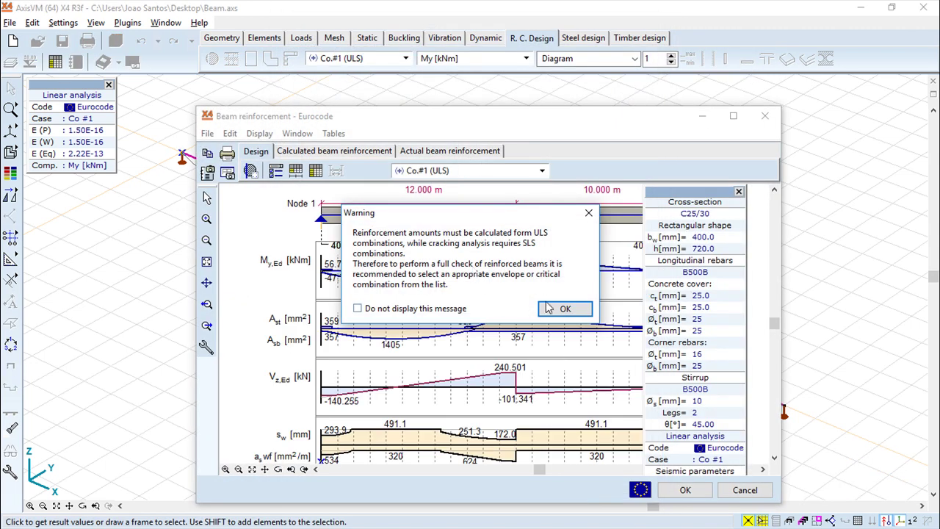
{"action": "left_click", "coordinate": [564, 307]}
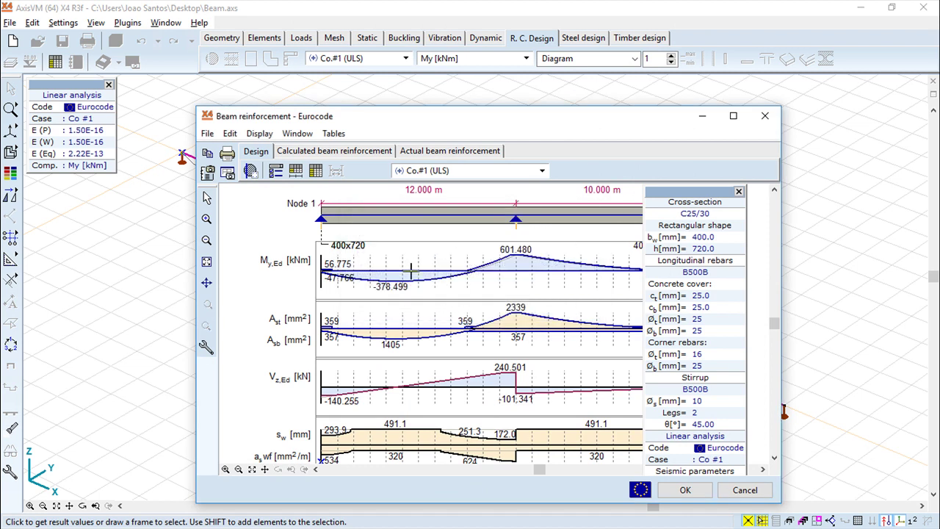
- On the Actual beam reinforcement tab, apply the calculated reinforcement from Envelope Min,Max (Default)
{"action": "left_click", "coordinate": [449, 152]}
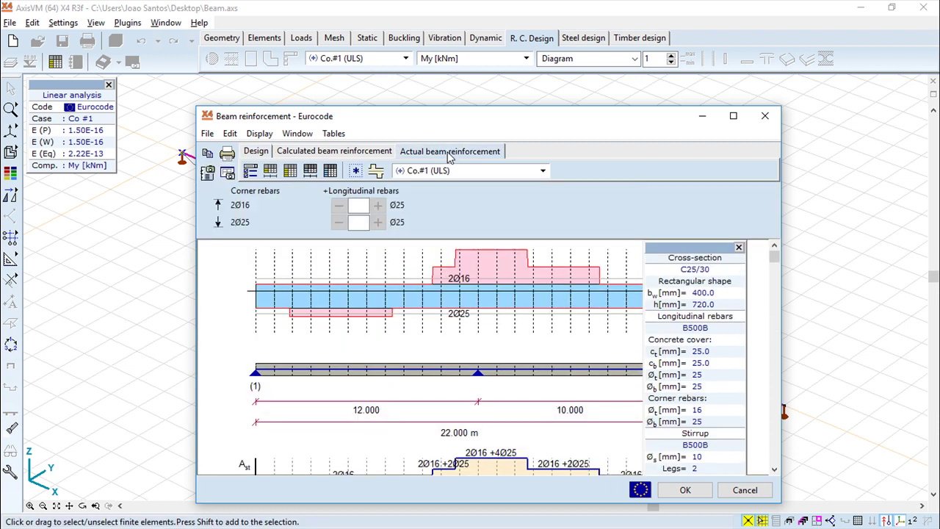
{"action": "left_click", "coordinate": [733, 116]}
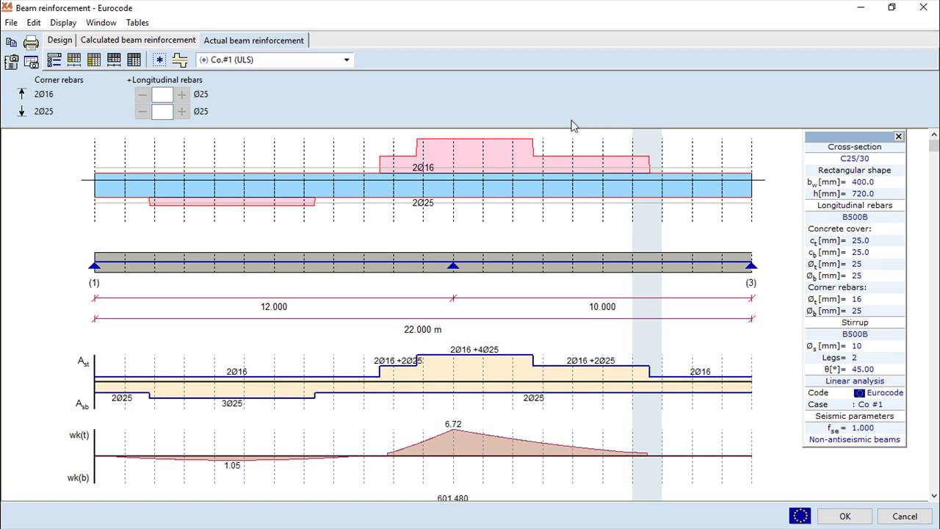
{"action": "left_click", "coordinate": [347, 59]}
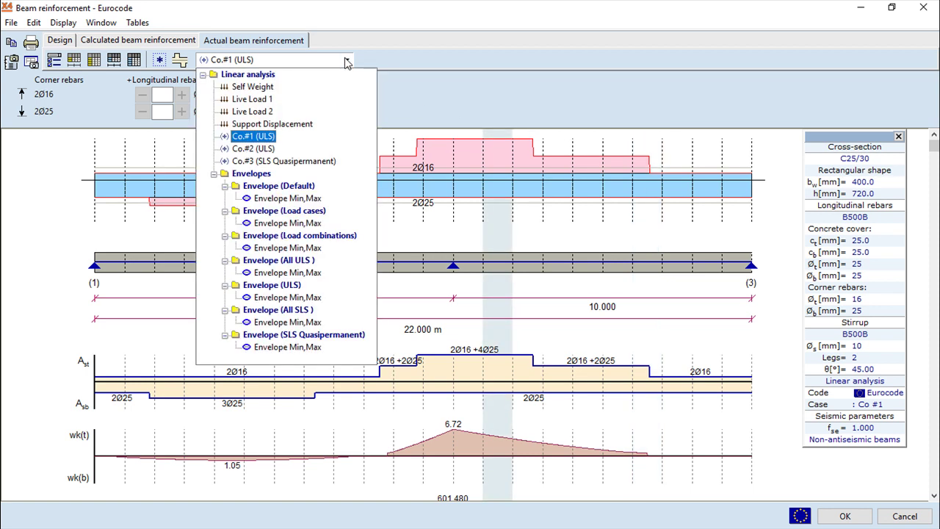
{"action": "left_click", "coordinate": [312, 197]}
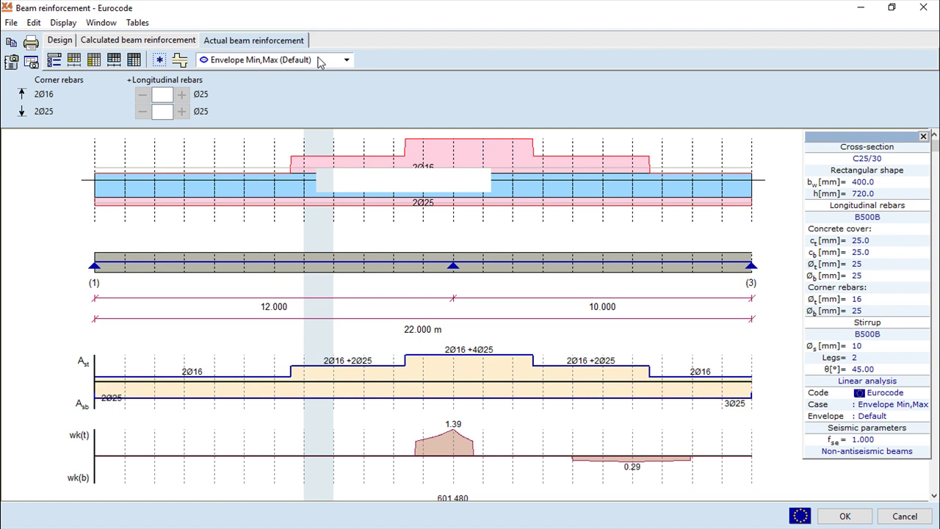
{"action": "left_click", "coordinate": [180, 61]}
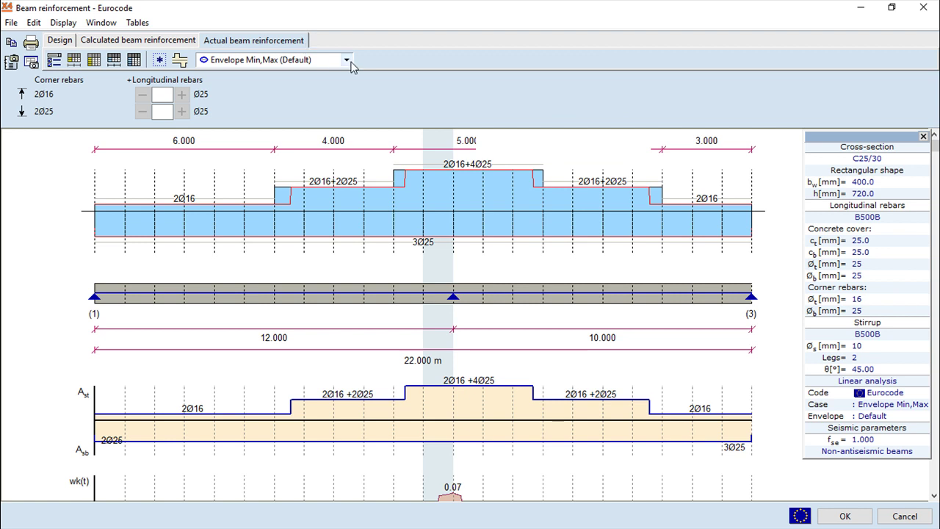
{"action": "left_click", "coordinate": [347, 61]}
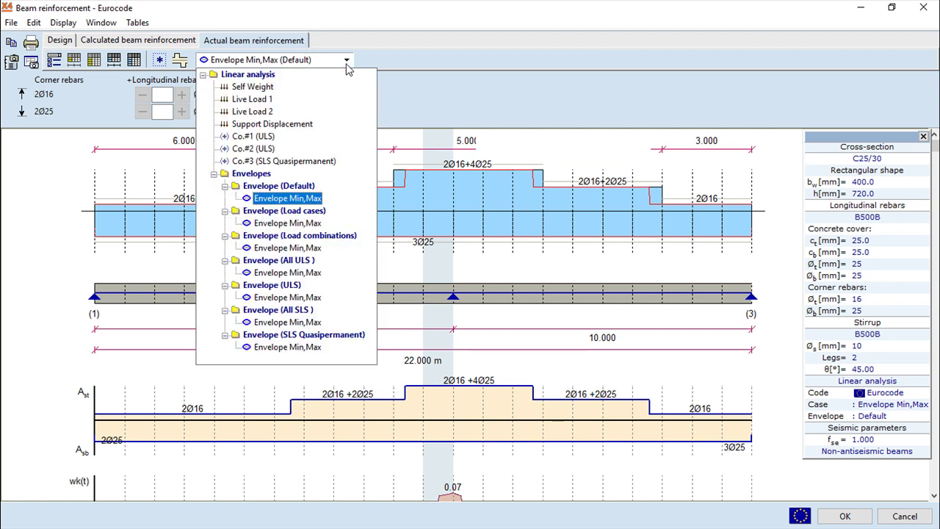
- Switch the actual reinforcement results to Co.#3 (SLS Quasipermanent) and dismiss the warning
{"action": "left_click", "coordinate": [321, 161]}
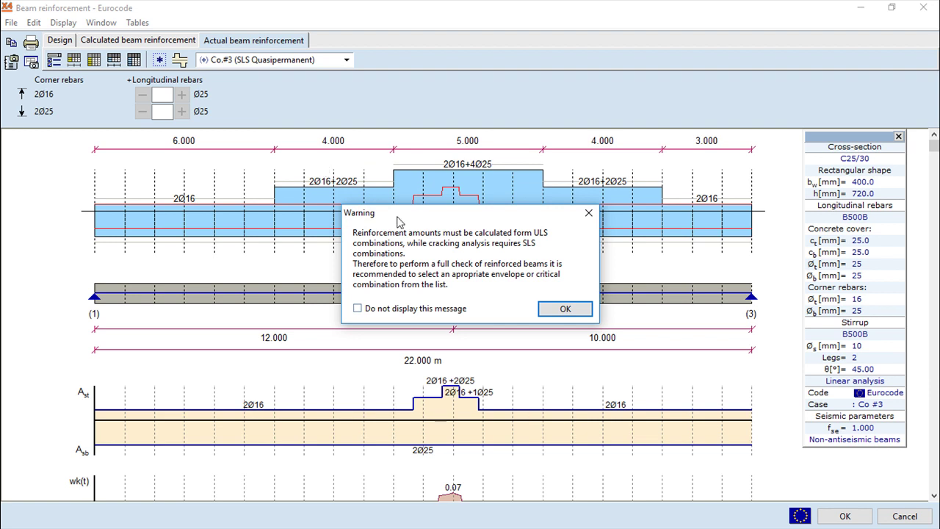
{"action": "left_click", "coordinate": [563, 310]}
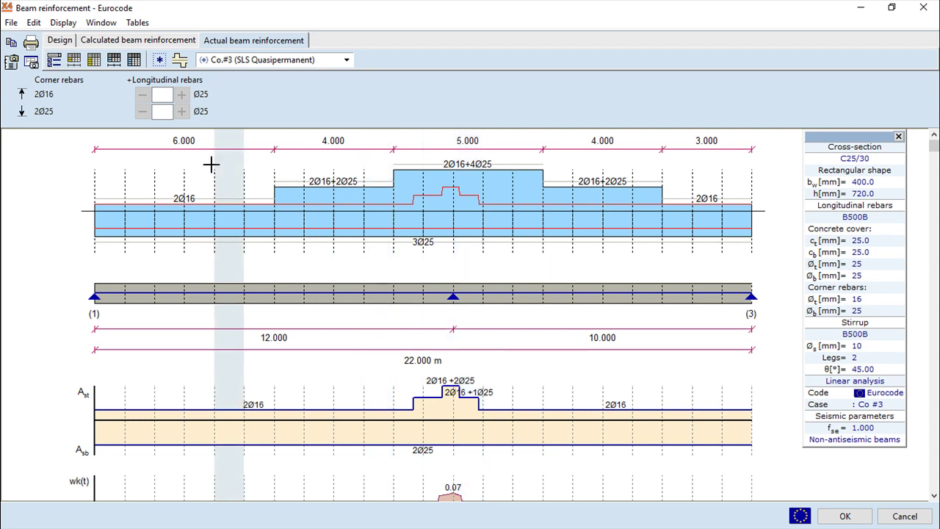
- Hide the reinforcement envelope, moment resistance, shear force and relative deflection diagrams
{"action": "left_click", "coordinate": [53, 62]}
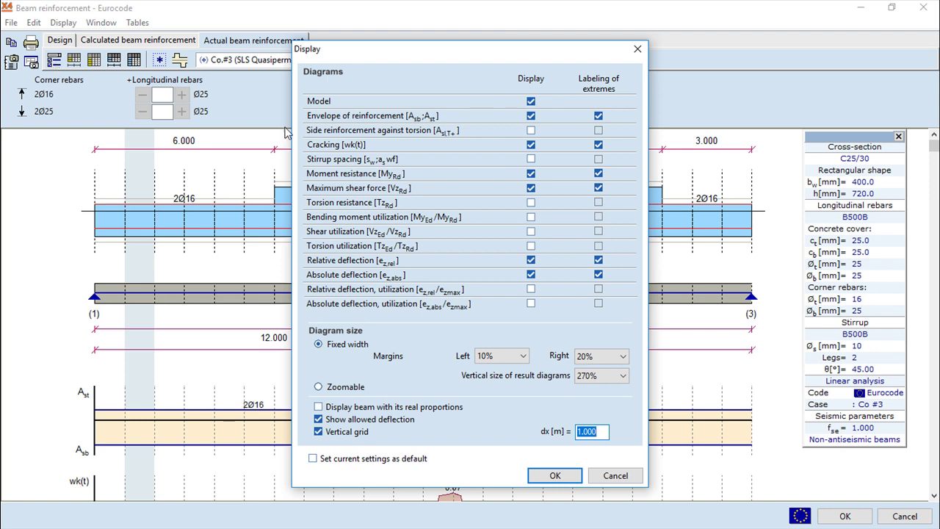
{"action": "left_click", "coordinate": [532, 115]}
{"action": "left_click", "coordinate": [530, 175]}
{"action": "left_click", "coordinate": [531, 188]}
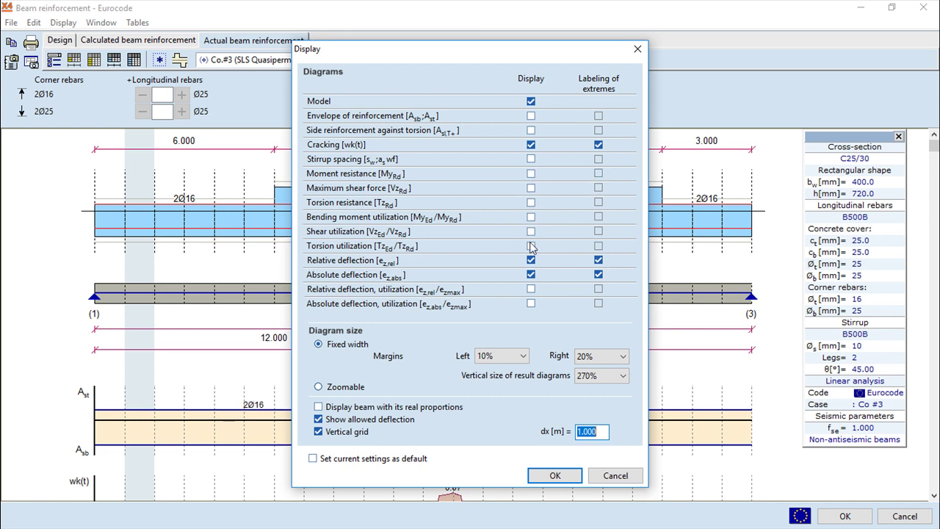
{"action": "left_click", "coordinate": [530, 261]}
- Set margins to 5% left and 25% right, vertical size 100%, apply, and close the window
{"action": "left_click", "coordinate": [496, 357]}
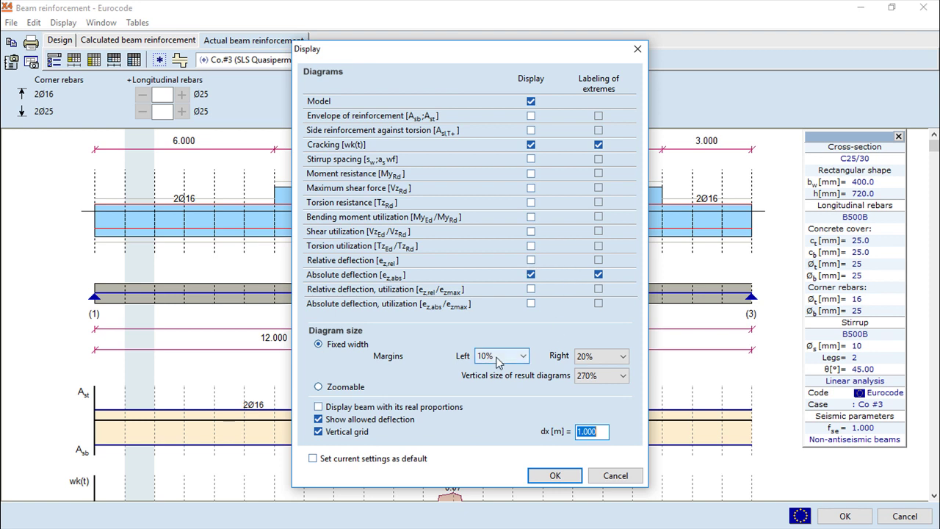
{"action": "left_click", "coordinate": [486, 370]}
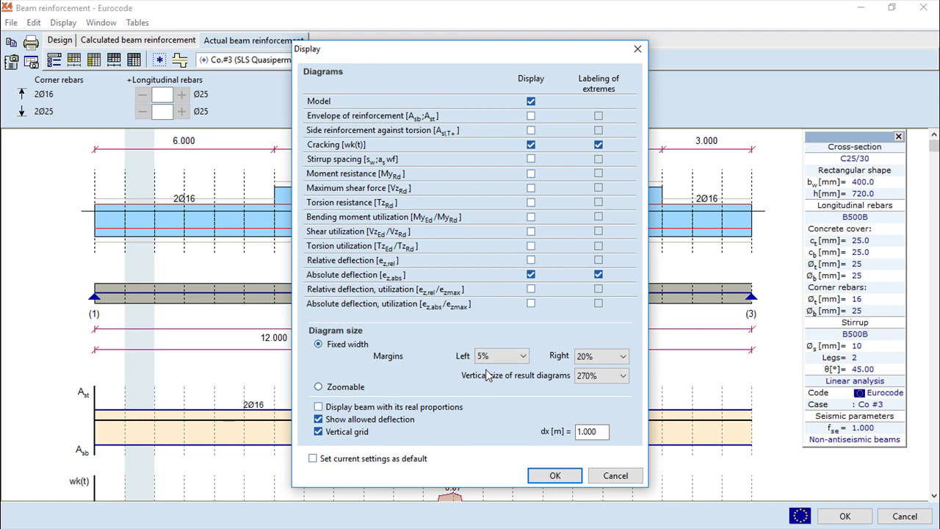
{"action": "left_click", "coordinate": [621, 358]}
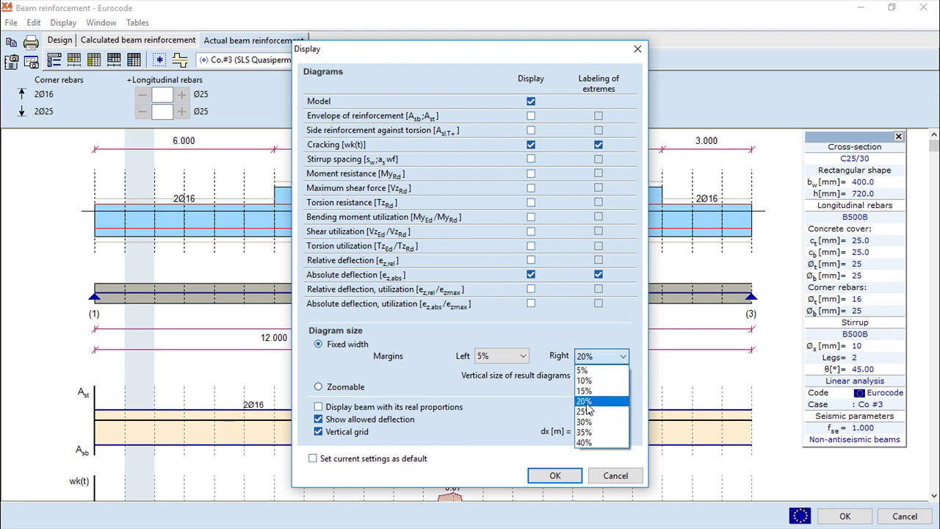
{"action": "left_click", "coordinate": [588, 412]}
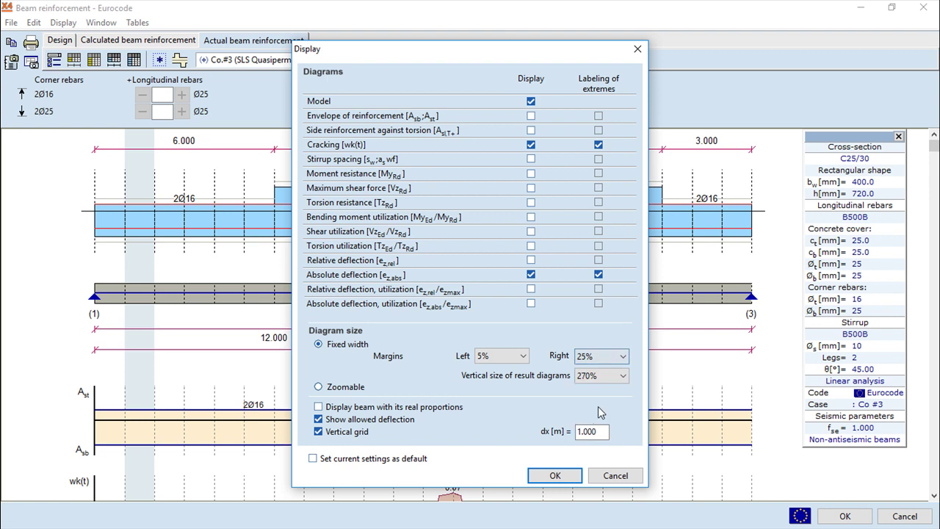
{"action": "left_click", "coordinate": [622, 377]}
{"action": "left_click_drag", "start_coordinate": [623, 435], "coordinate": [623, 401]}
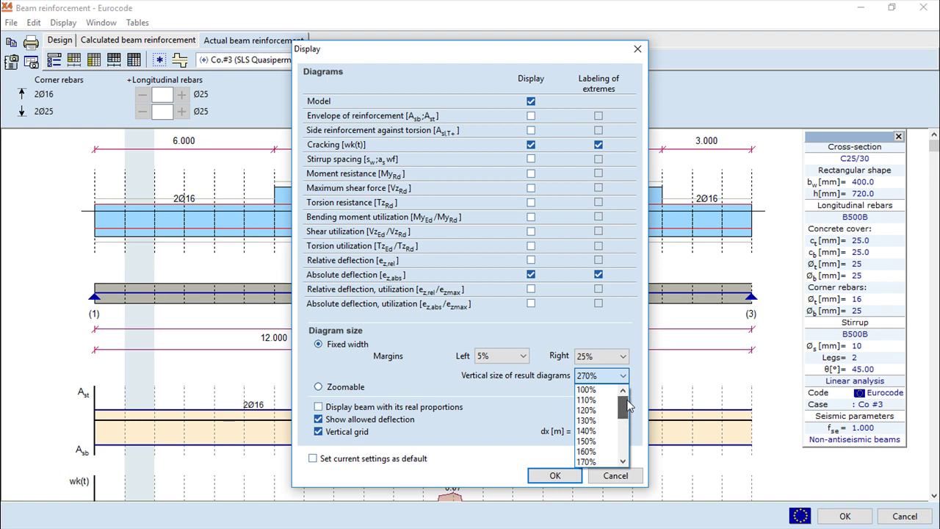
{"action": "left_click", "coordinate": [582, 391]}
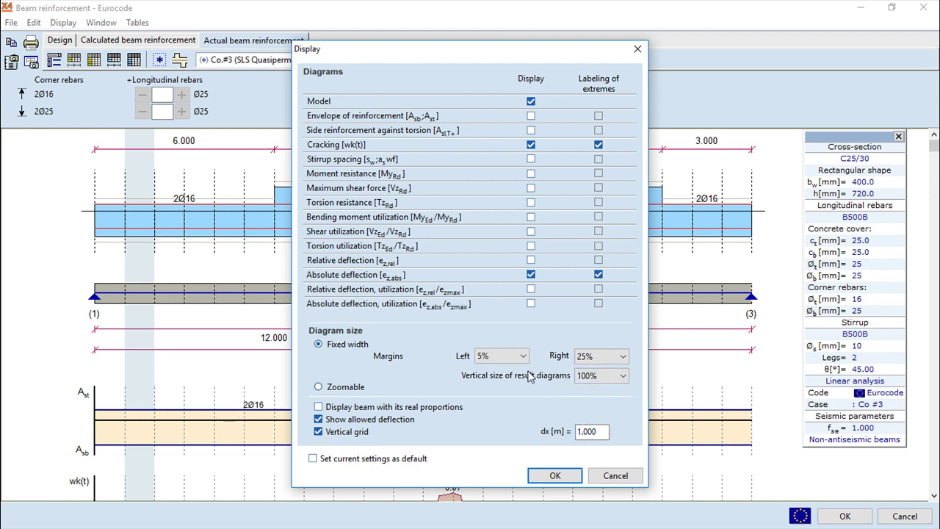
{"action": "left_click", "coordinate": [560, 474]}
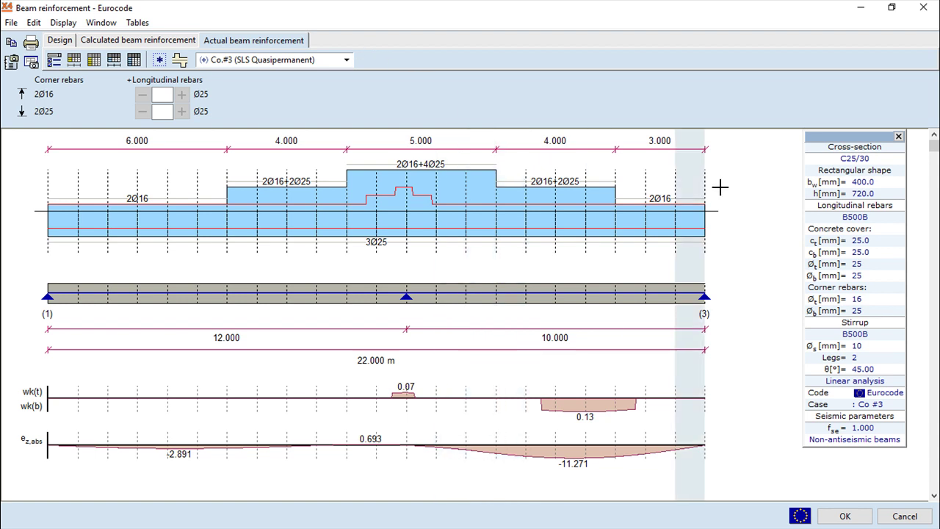
{"action": "left_click", "coordinate": [846, 516]}
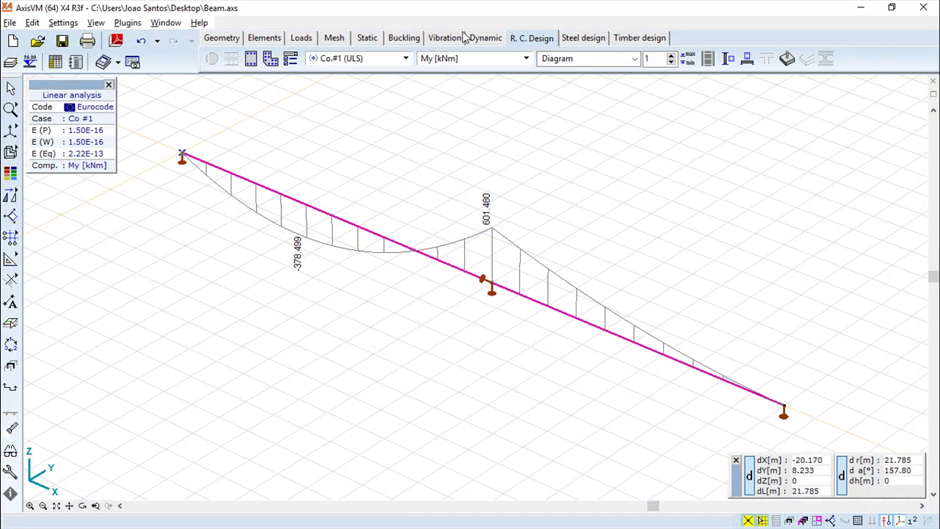
- Open the Nonlinear static analysis settings from the Static toolbar
{"action": "left_click", "coordinate": [367, 41]}
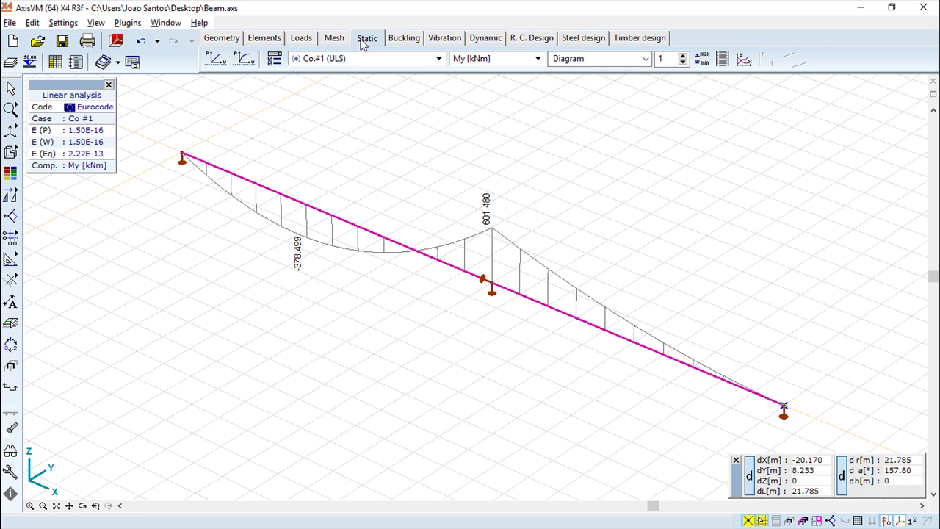
{"action": "left_click", "coordinate": [245, 58]}
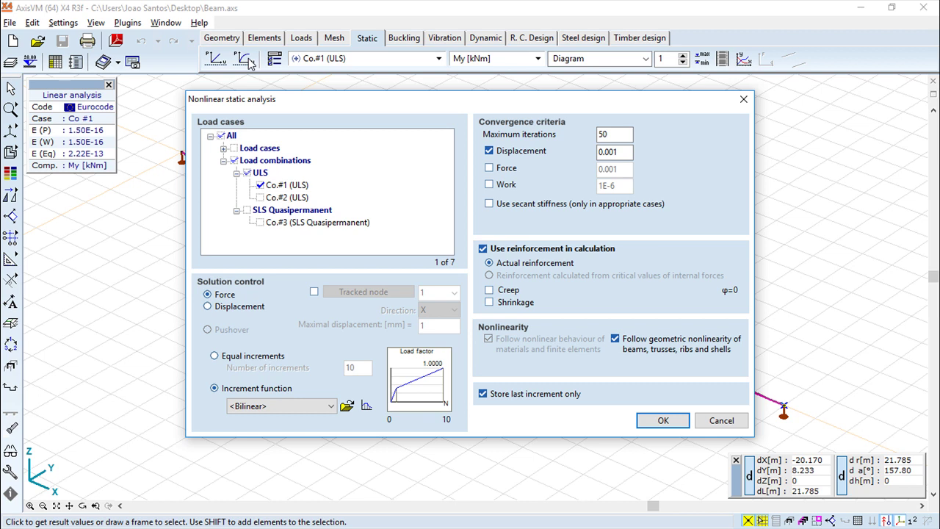
- Run the nonlinear analysis on Co.#3 only, with 30 iterations, creep, shrinkage and equal increments
{"action": "double_click", "coordinate": [614, 152]}
{"action": "left_click", "coordinate": [621, 137]}
{"action": "double_click", "coordinate": [621, 137]}
{"action": "type", "text": "3"}
{"action": "left_click", "coordinate": [490, 293]}
{"action": "left_click", "coordinate": [489, 303]}
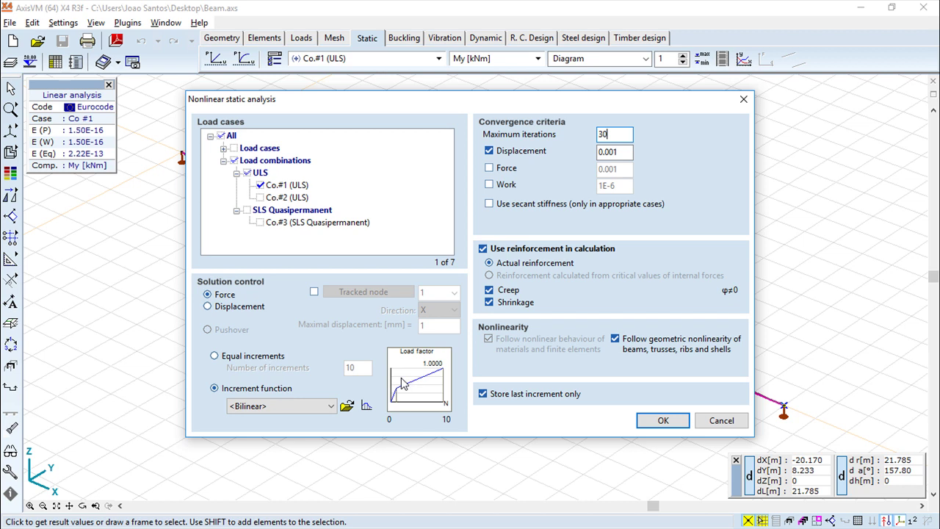
{"action": "left_click", "coordinate": [213, 356]}
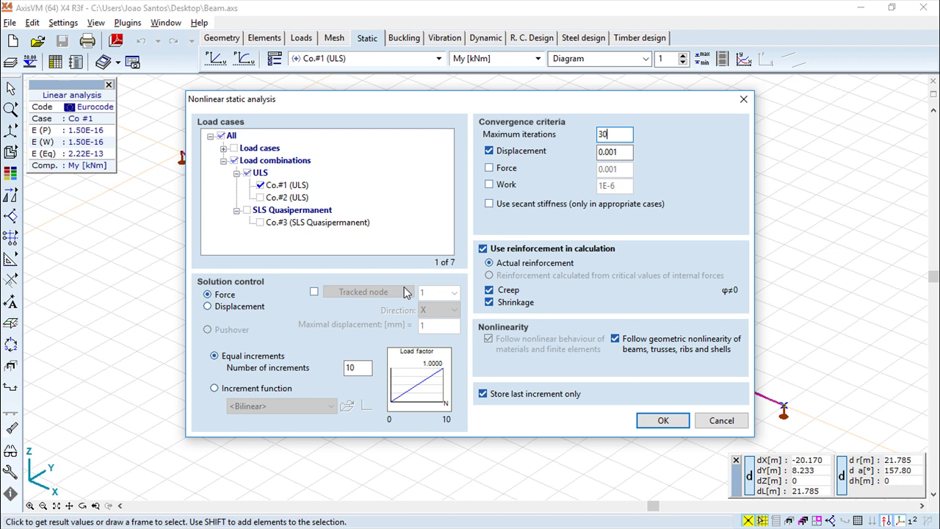
{"action": "left_click", "coordinate": [247, 210]}
{"action": "left_click", "coordinate": [261, 186]}
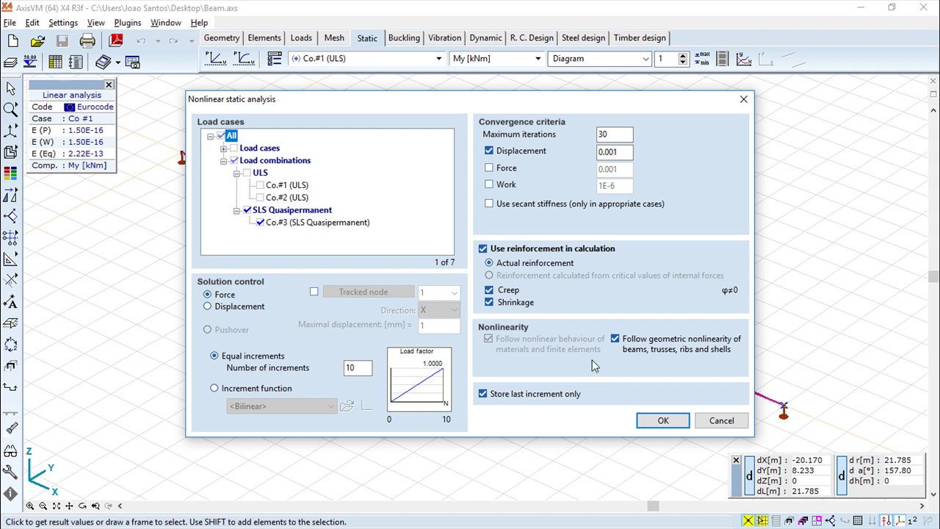
{"action": "left_click", "coordinate": [654, 419]}
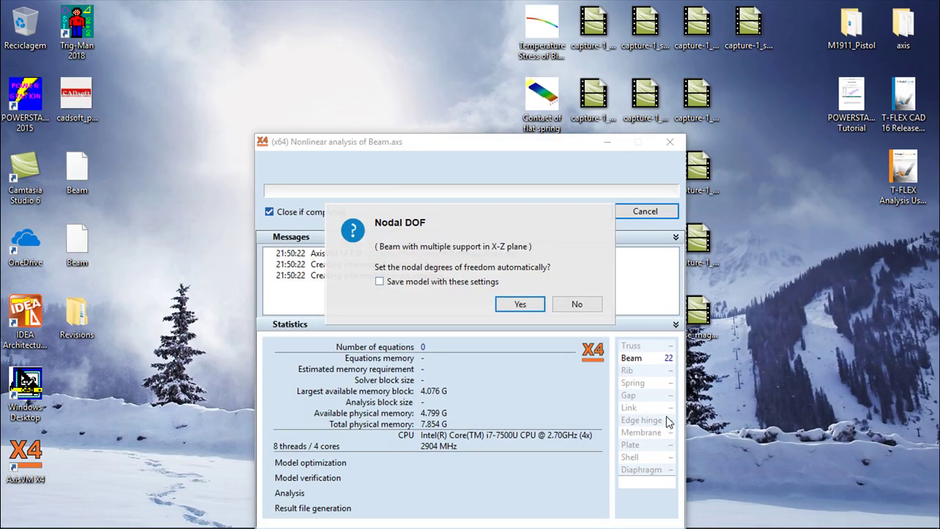
- Accept automatic nodal DOF setting and let the analysis run to the -13.755 mm deflection
{"action": "left_click", "coordinate": [519, 306]}
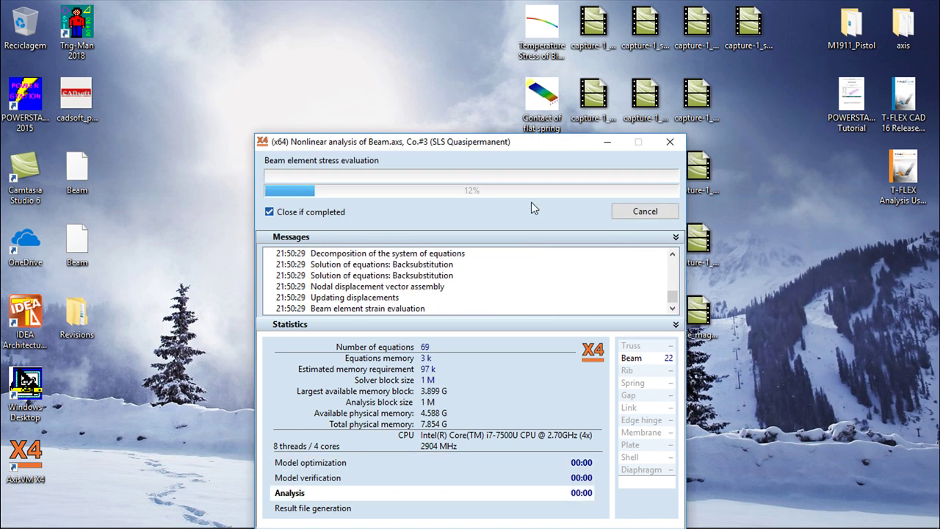
{"action": "left_click_drag", "start_coordinate": [525, 145], "coordinate": [553, 6]}
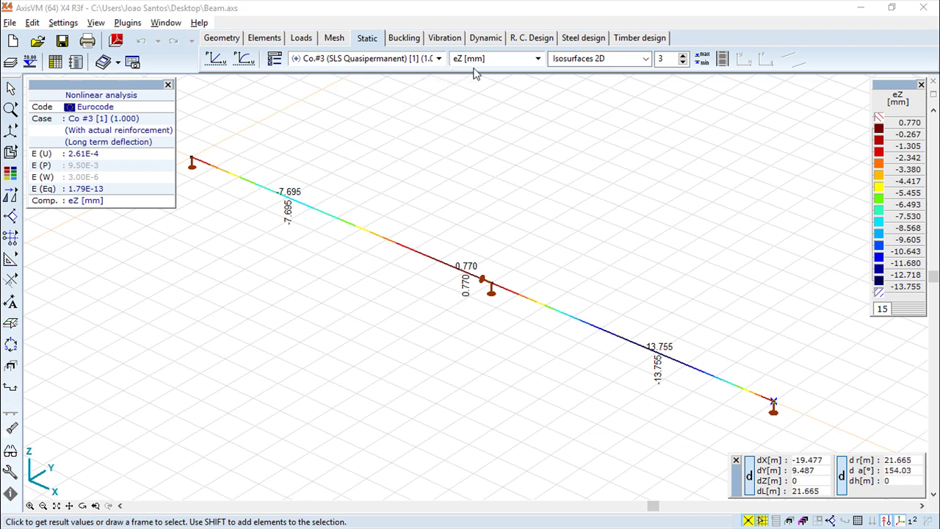
- Display the eZ deflection as a diagram at scale 30 with the deformed shape shown
{"action": "left_click", "coordinate": [645, 59]}
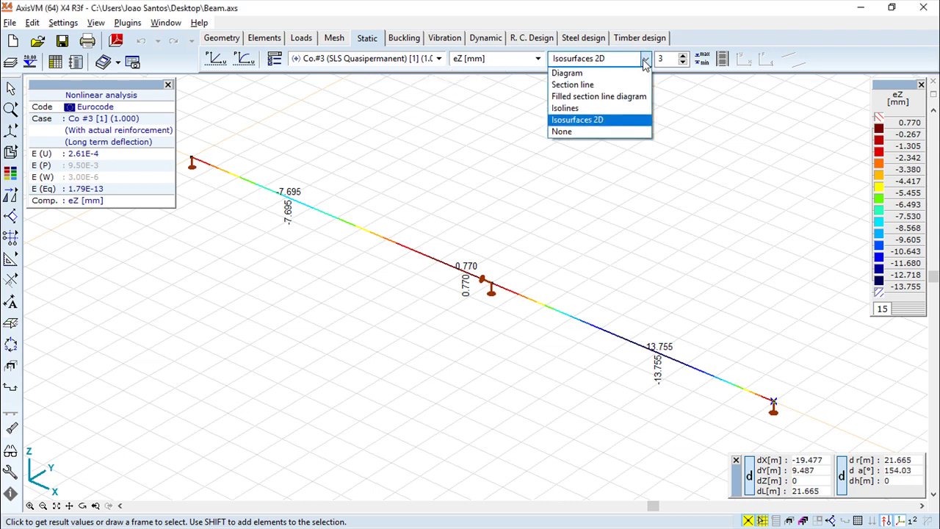
{"action": "left_click", "coordinate": [586, 74]}
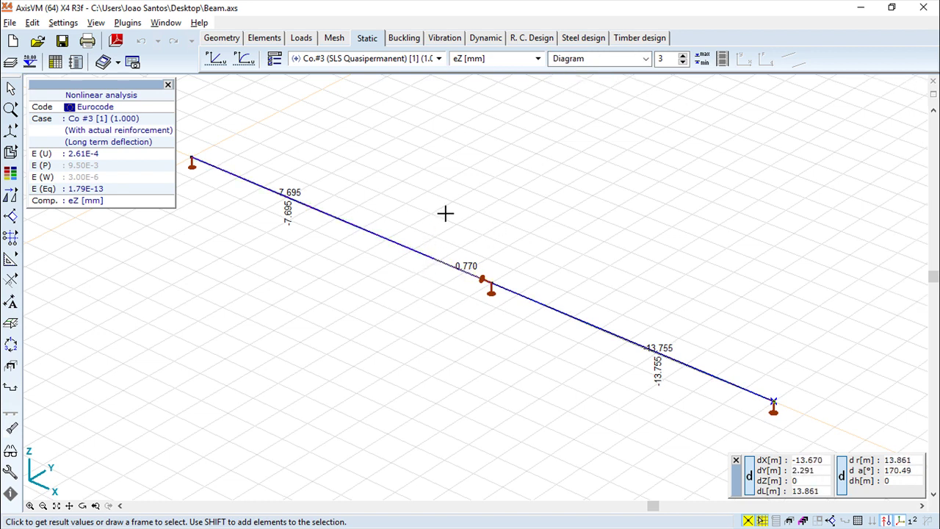
{"action": "left_click", "coordinate": [665, 60]}
{"action": "type", "text": "0"}
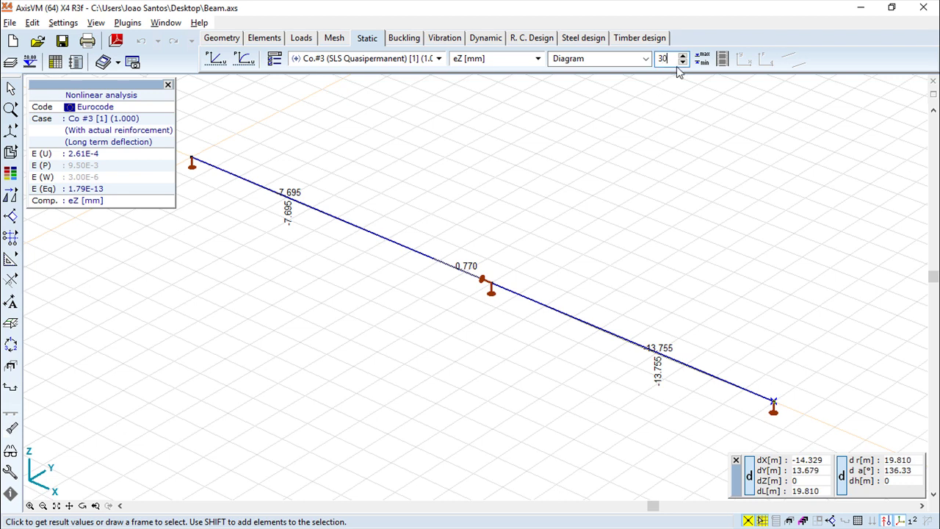
{"action": "left_click", "coordinate": [493, 63]}
{"action": "left_click", "coordinate": [672, 170]}
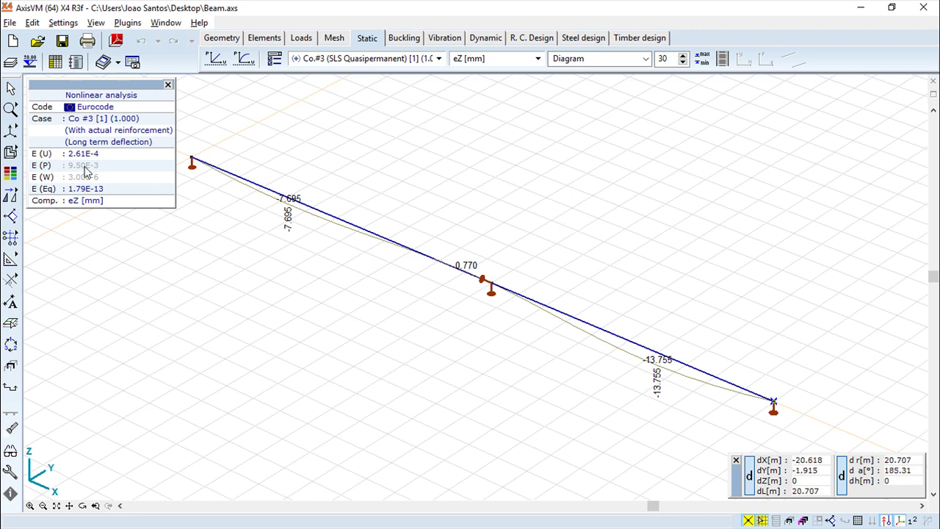
- Check the diagram in the X-Z elevation, then return to perspective with the whole beam framed
{"action": "left_click", "coordinate": [36, 132]}
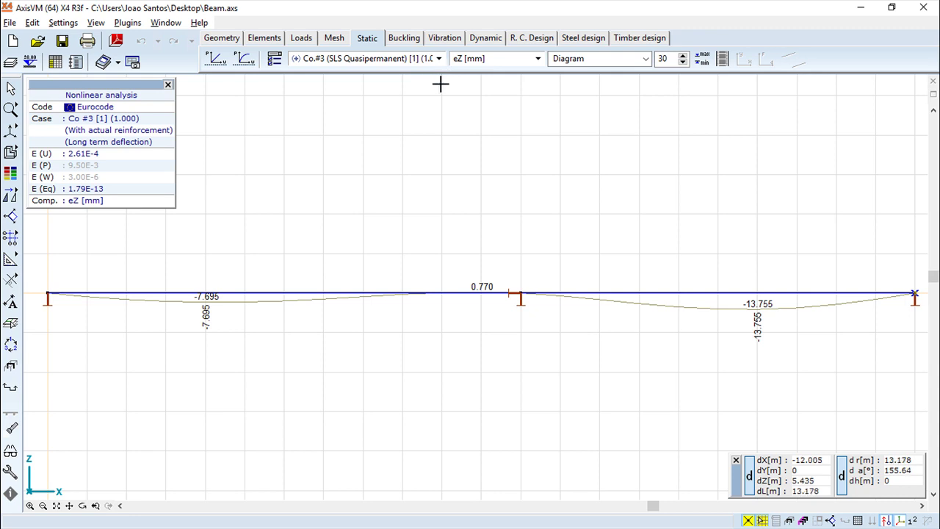
{"action": "scroll", "coordinate": [533, 245], "scroll_direction": "down", "scroll_amount": 1}
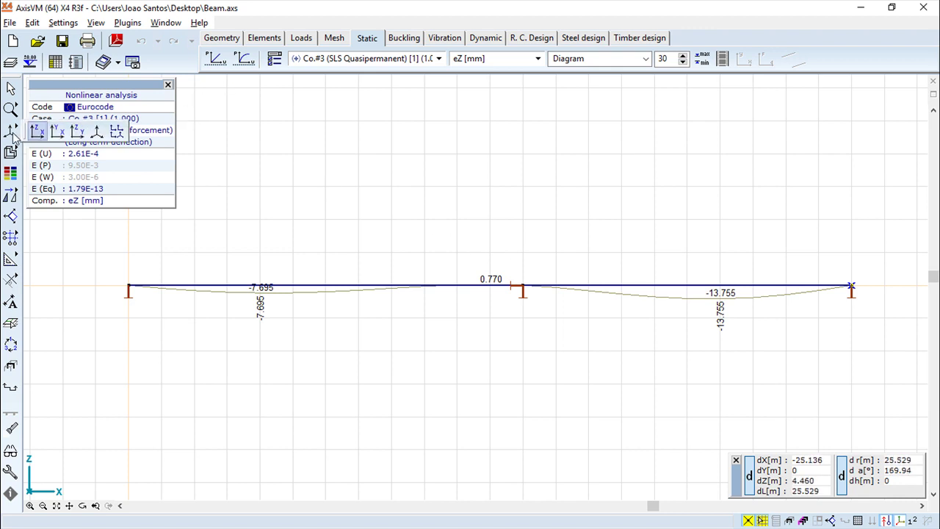
{"action": "mouse_move", "coordinate": [11, 131]}
{"action": "left_click", "coordinate": [96, 132]}
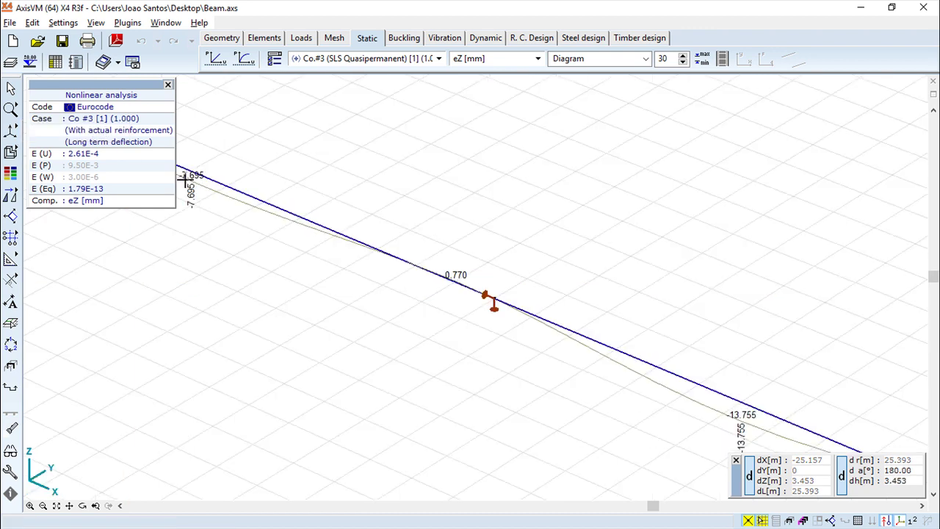
{"action": "scroll", "coordinate": [487, 300], "scroll_direction": "up", "scroll_amount": 2}
{"action": "scroll", "coordinate": [485, 297], "scroll_direction": "up", "scroll_amount": 2}
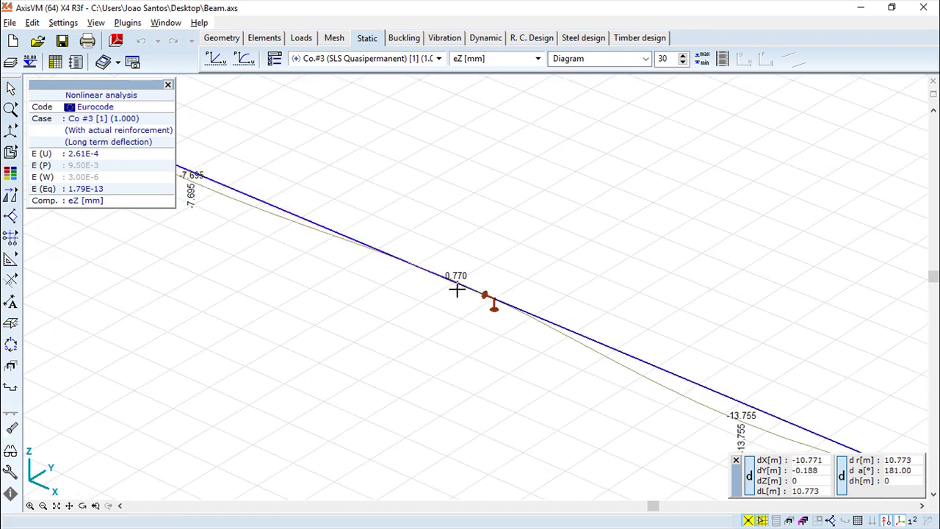
{"action": "scroll", "coordinate": [456, 289], "scroll_direction": "down", "scroll_amount": 1}
{"action": "scroll", "coordinate": [457, 289], "scroll_direction": "down", "scroll_amount": 1}
{"action": "mouse_move", "coordinate": [581, 288]}
{"action": "middle_mouse_down"}
{"action": "mouse_move", "coordinate": [592, 292]}
{"action": "mouse_move", "coordinate": [588, 274]}
{"action": "middle_mouse_up"}
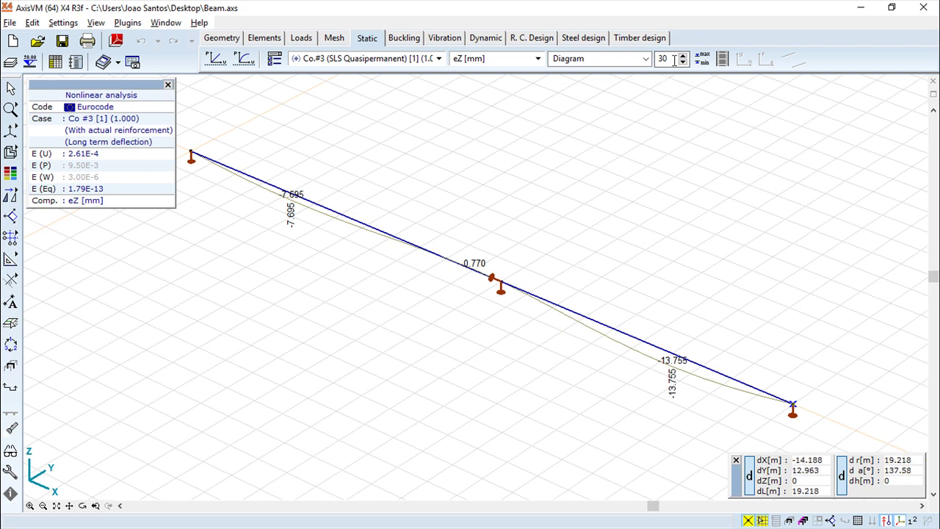
{"action": "left_click", "coordinate": [702, 59]}
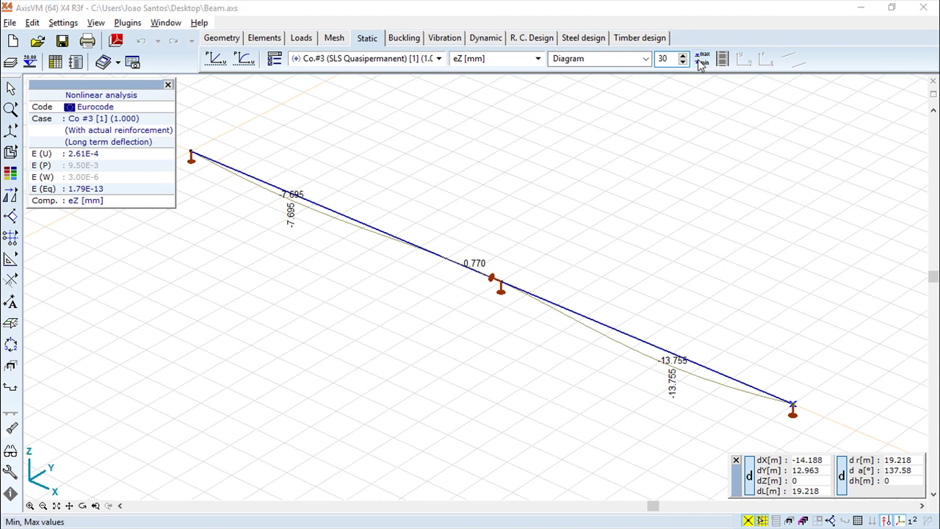
{"action": "left_click", "coordinate": [441, 268]}
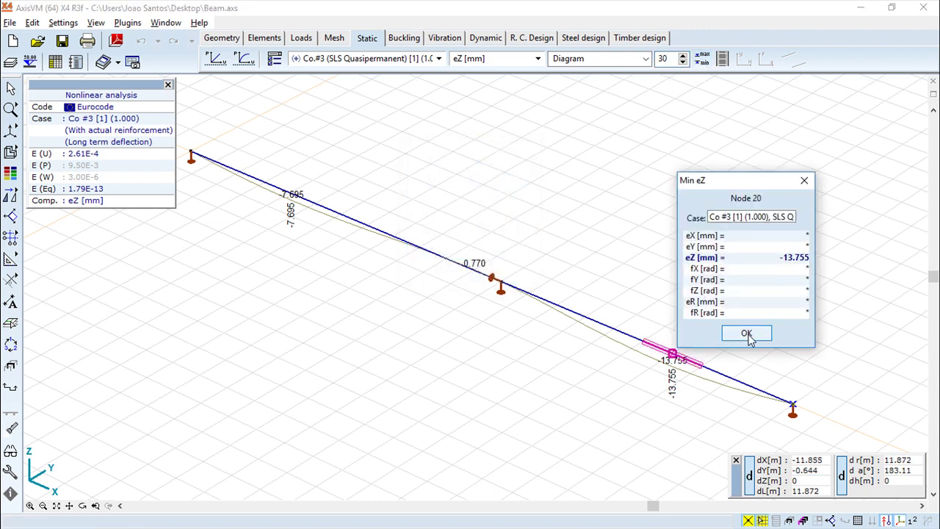
{"action": "left_click", "coordinate": [747, 333]}
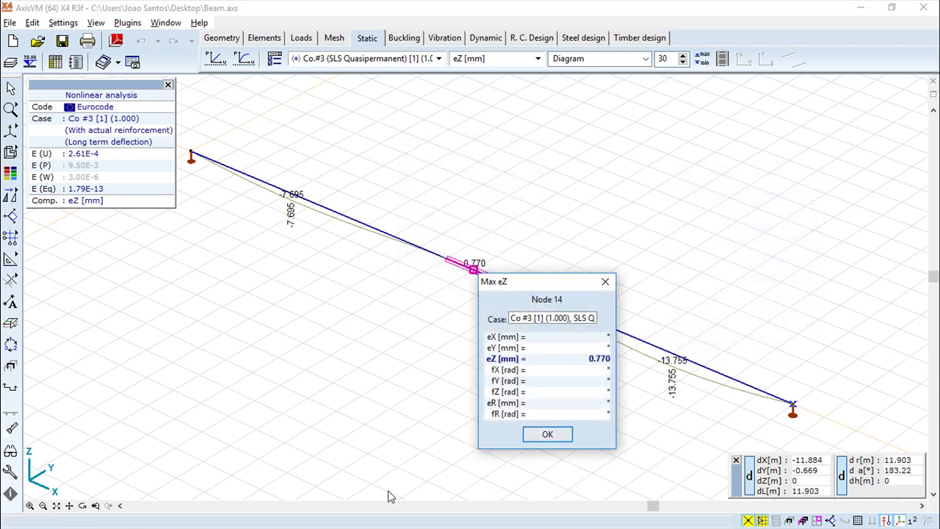
{"action": "left_click", "coordinate": [547, 435]}
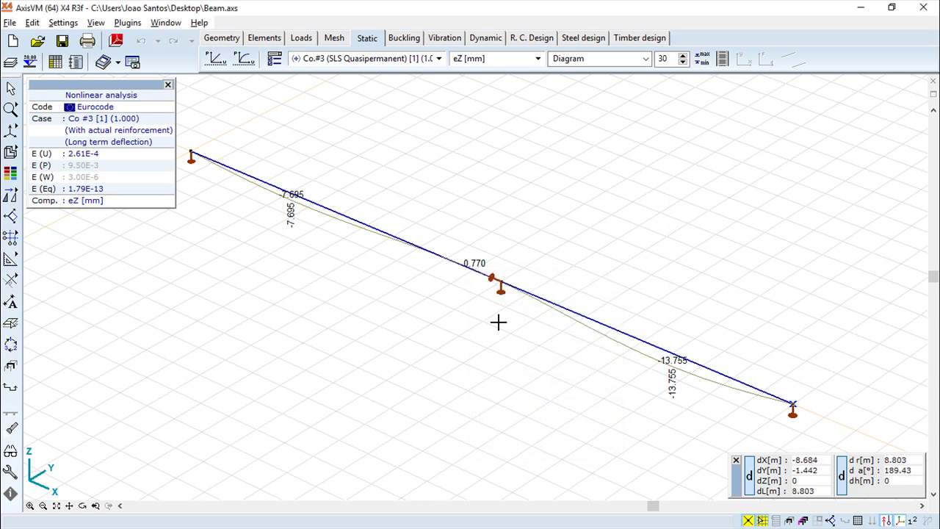